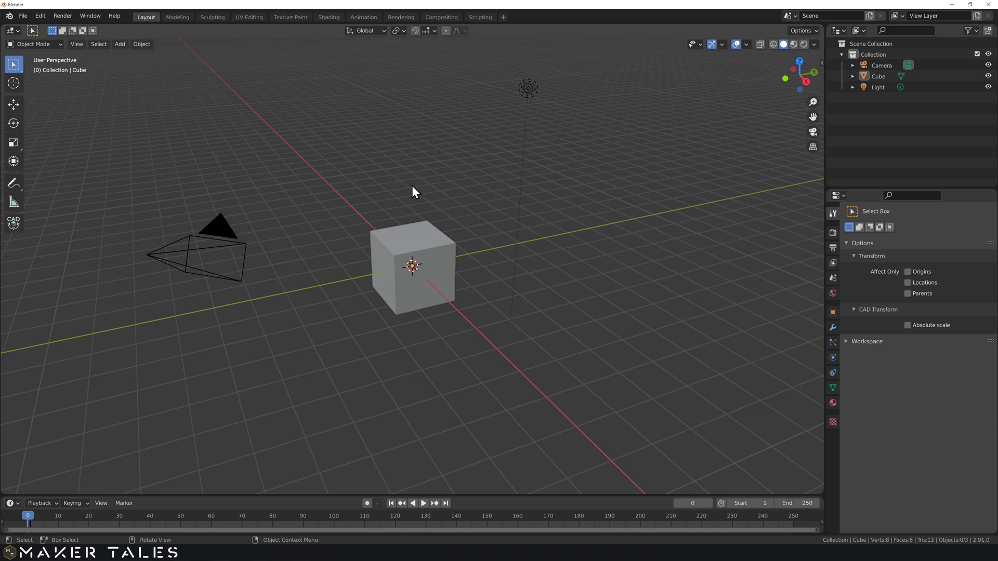
Select the default cube and enable the Statistics viewport overlay
{"action": "left_click", "coordinate": [417, 242]}
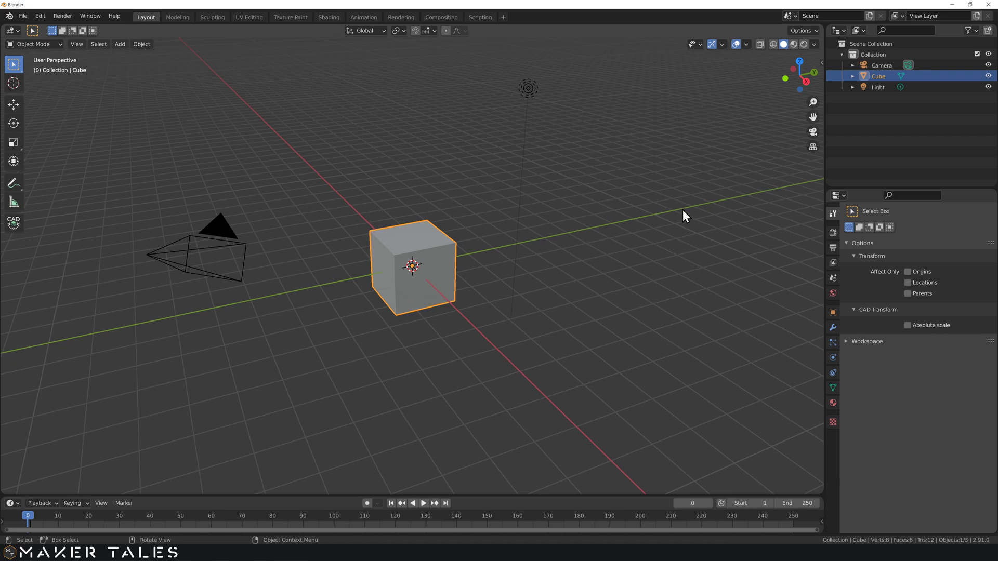
{"action": "left_click", "coordinate": [748, 45]}
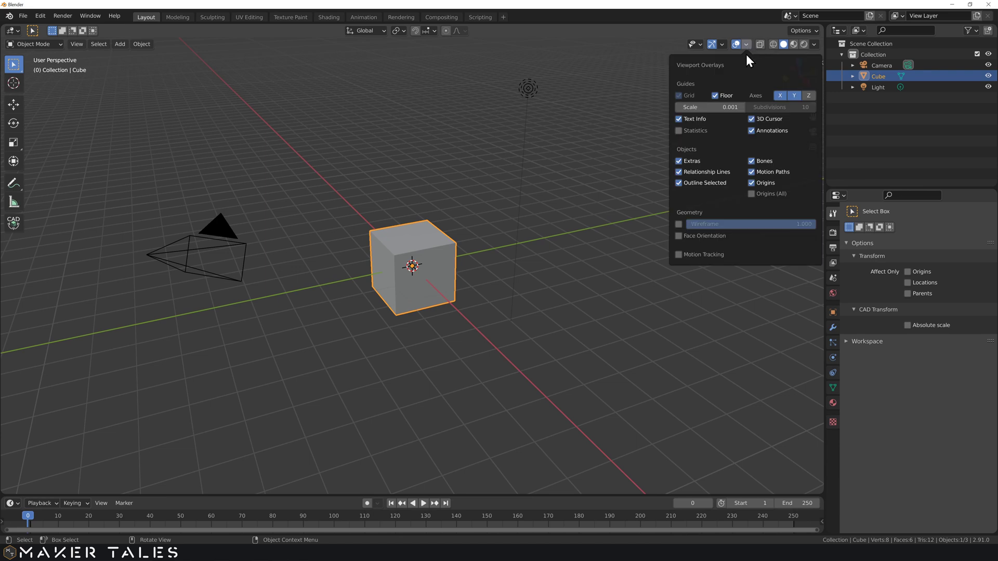
{"action": "left_click", "coordinate": [696, 131]}
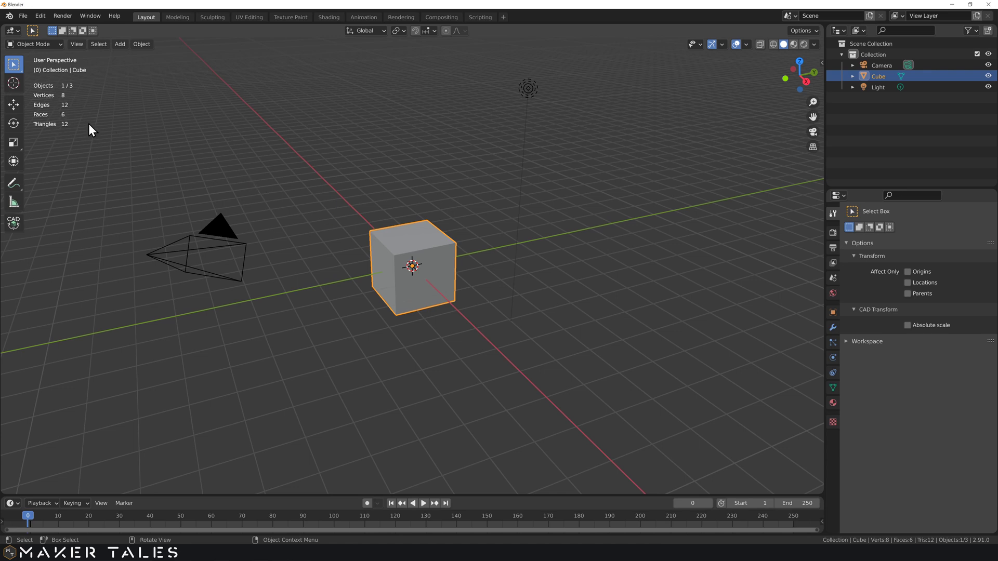
Save the current scene setup as the default startup file
{"action": "left_click", "coordinate": [27, 17]}
{"action": "mouse_move", "coordinate": [65, 214]}
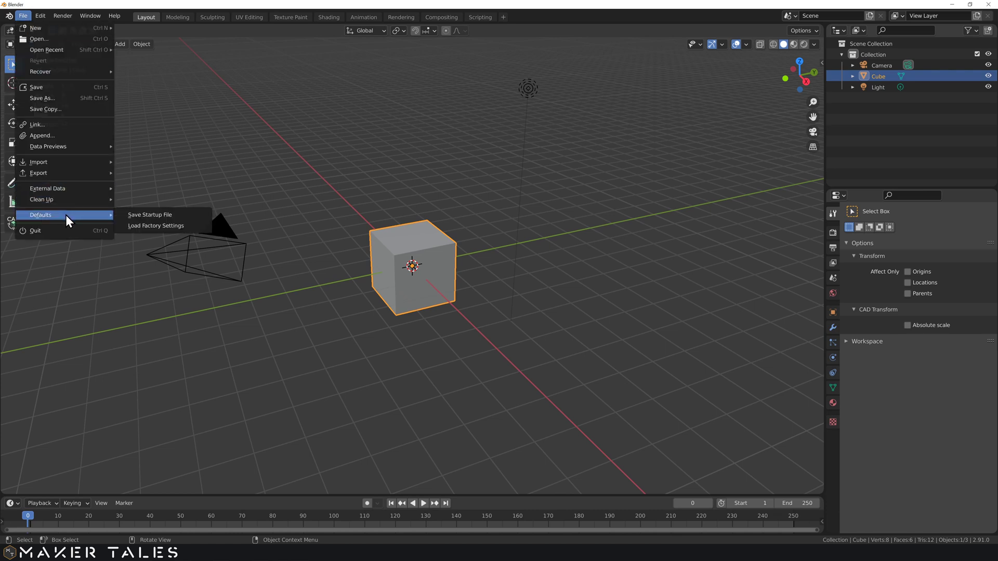
{"action": "left_click", "coordinate": [154, 214]}
{"action": "left_click", "coordinate": [153, 214]}
Enable the Mesh: Edit Mesh Tools add-on and save the preferences
{"action": "mouse_move", "coordinate": [266, 207]}
{"action": "middle_mouse_down"}
{"action": "mouse_move", "coordinate": [280, 211]}
{"action": "mouse_move", "coordinate": [278, 222]}
{"action": "mouse_move", "coordinate": [255, 210]}
{"action": "middle_mouse_up"}
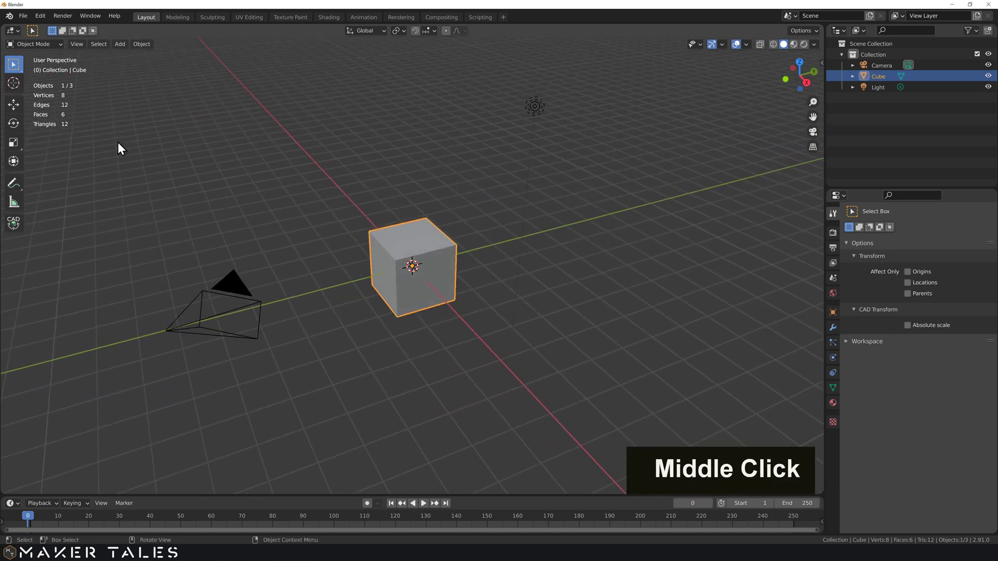
{"action": "left_click", "coordinate": [39, 17]}
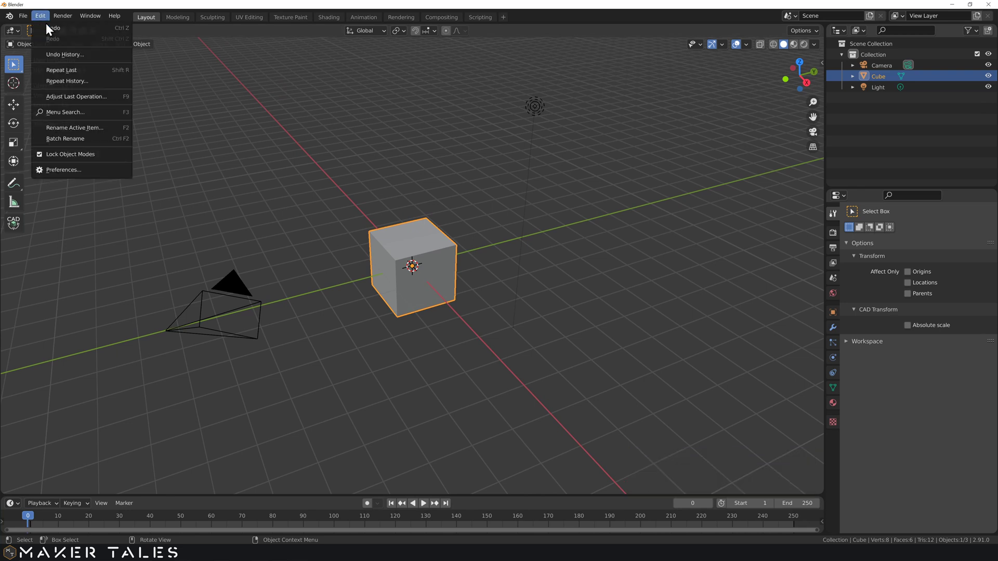
{"action": "left_click", "coordinate": [61, 169]}
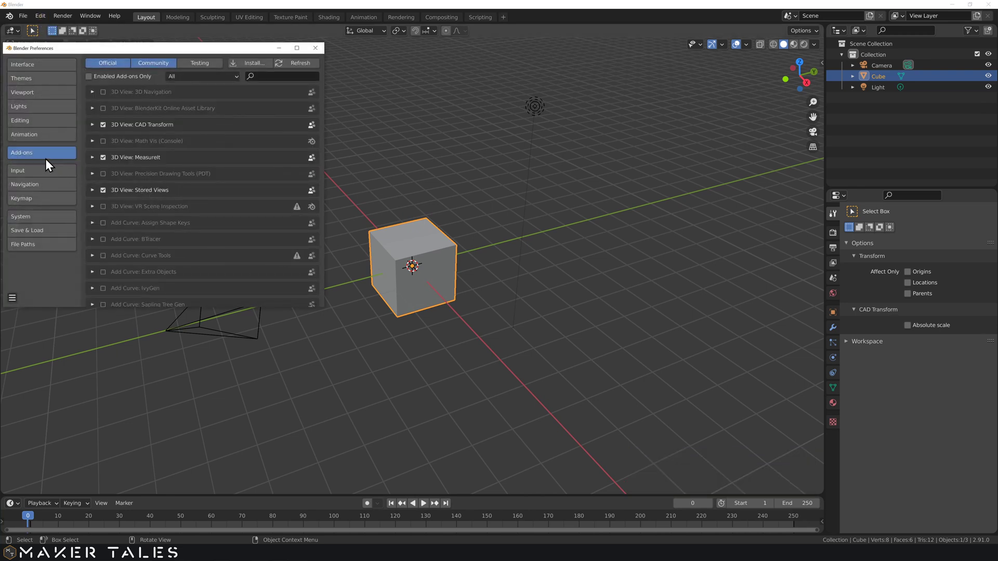
{"action": "left_click", "coordinate": [280, 75]}
{"action": "type", "text": "edit"}
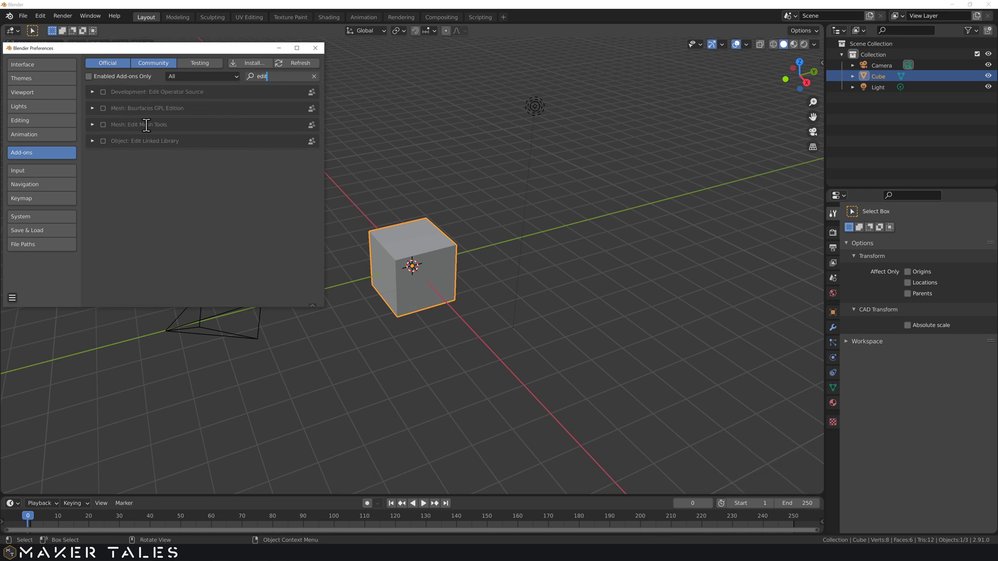
{"action": "left_click", "coordinate": [103, 126]}
{"action": "left_click", "coordinate": [103, 125]}
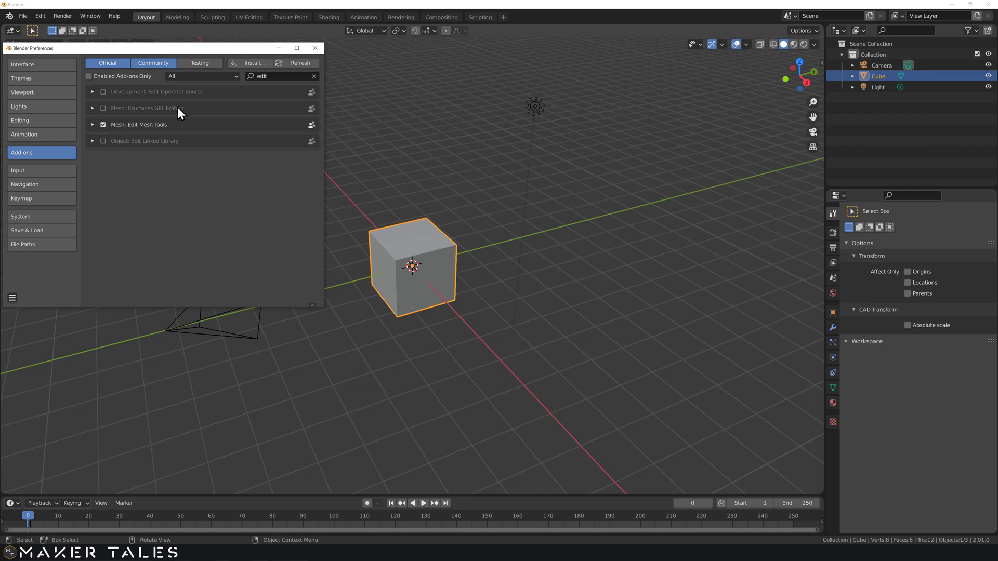
{"action": "left_click", "coordinate": [11, 297]}
{"action": "left_click", "coordinate": [33, 269]}
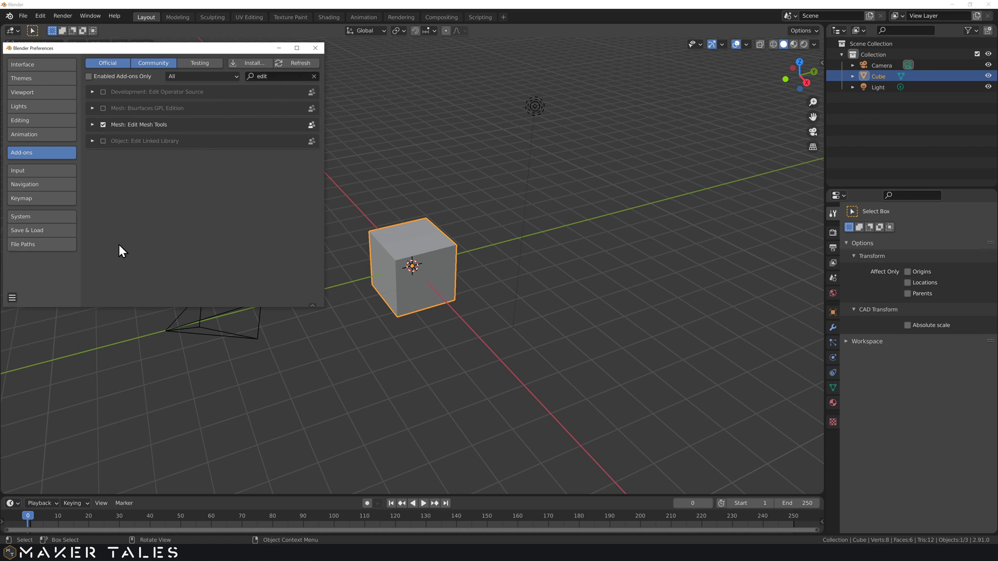
{"action": "left_click", "coordinate": [314, 48]}
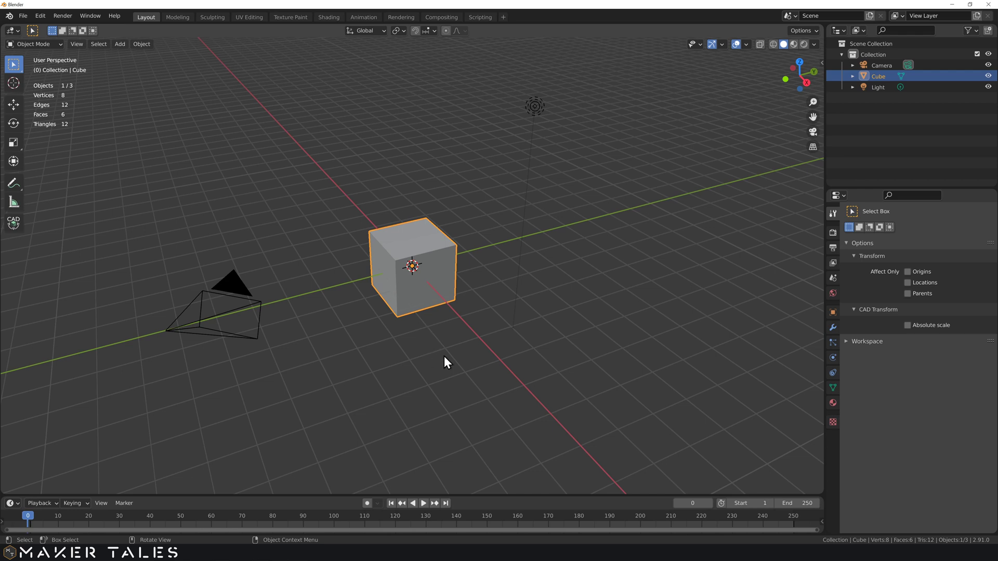
Delete the camera, cube and light so the scene is empty
{"action": "key", "text": "a"}
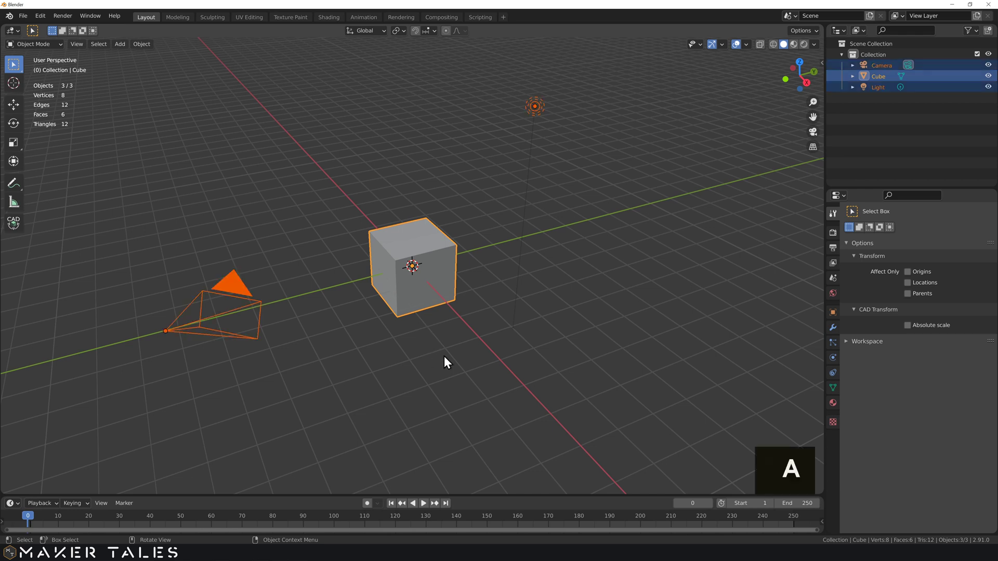
{"action": "key", "text": "x"}
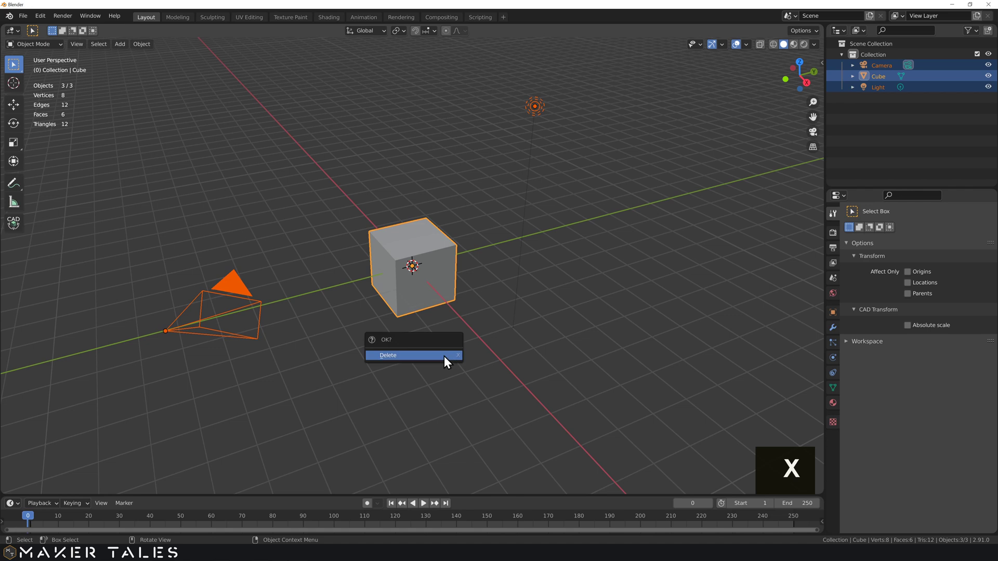
{"action": "left_click", "coordinate": [444, 356]}
Add a Single Vert mesh object at the world origin
{"action": "middle_click_drag", "start_coordinate": [411, 333], "coordinate": [453, 339]}
{"action": "scroll", "coordinate": [424, 281], "scroll_direction": "up", "scroll_amount": 3}
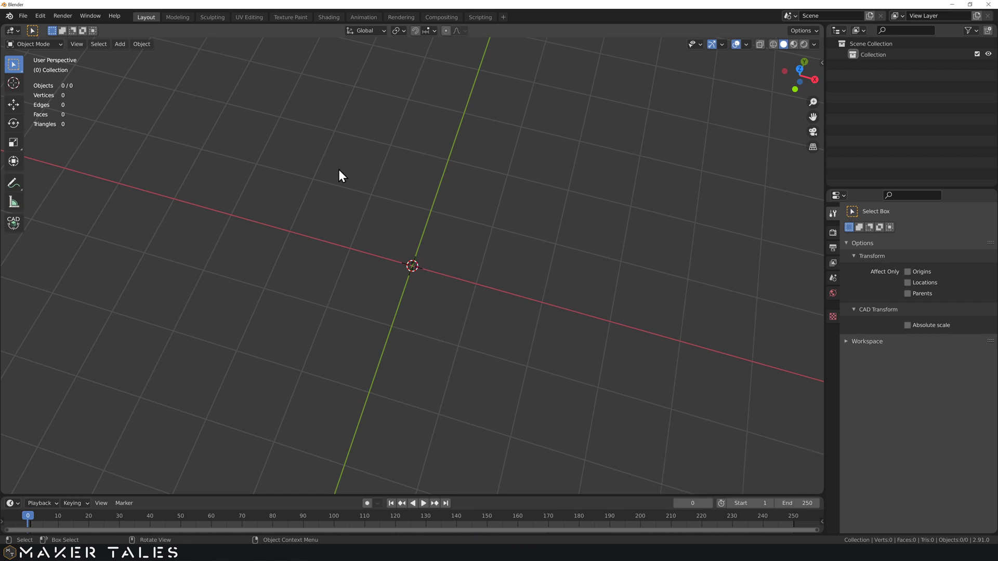
{"action": "key", "text": "shift+a"}
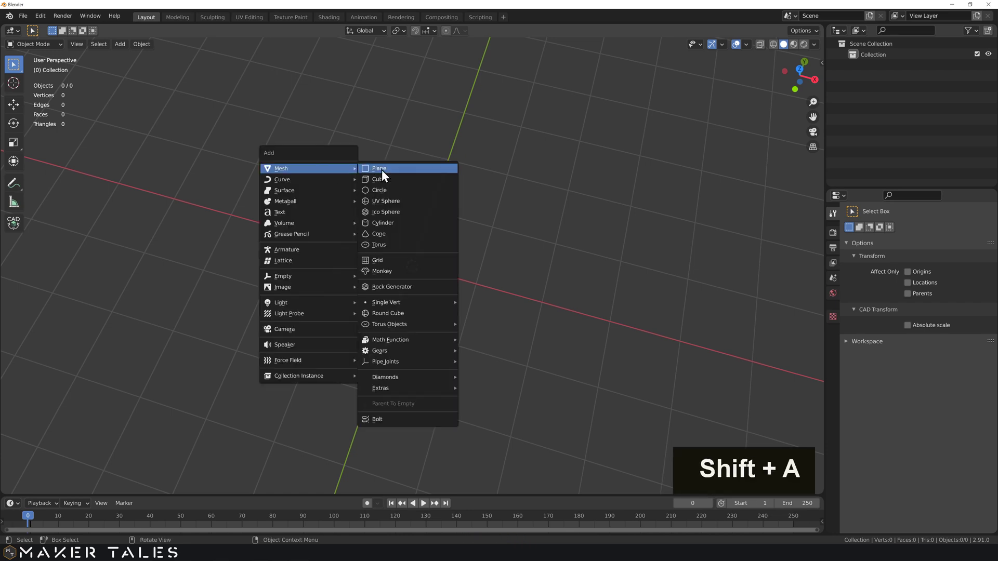
{"action": "mouse_move", "coordinate": [404, 300]}
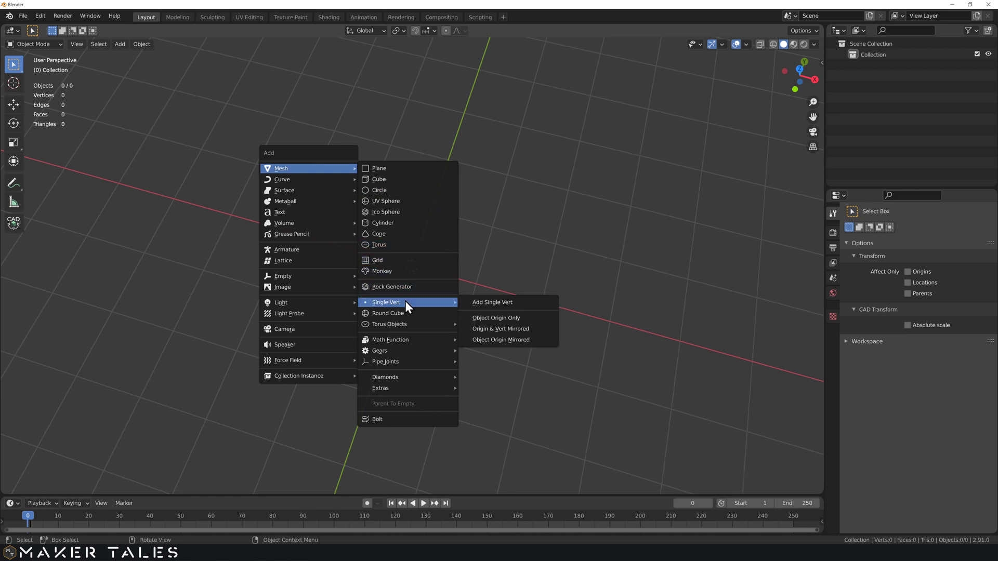
{"action": "left_click", "coordinate": [519, 303]}
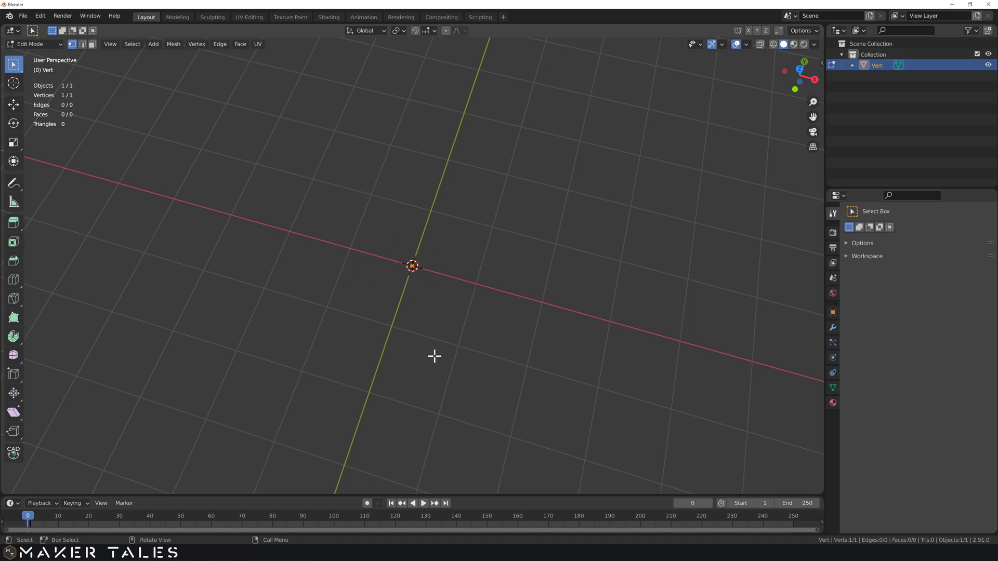
Switch to the top orthographic view and box-select the single vertex, trying the vertex, edge and face select modes and ending in vertex mode
{"action": "key", "text": "KP_7"}
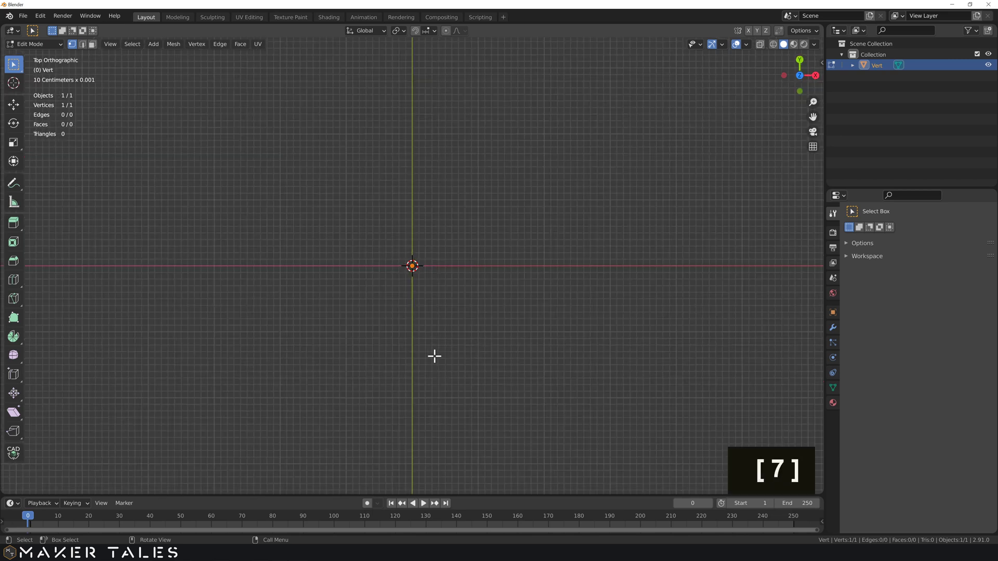
{"action": "scroll", "coordinate": [428, 264], "scroll_direction": "up", "scroll_amount": 2}
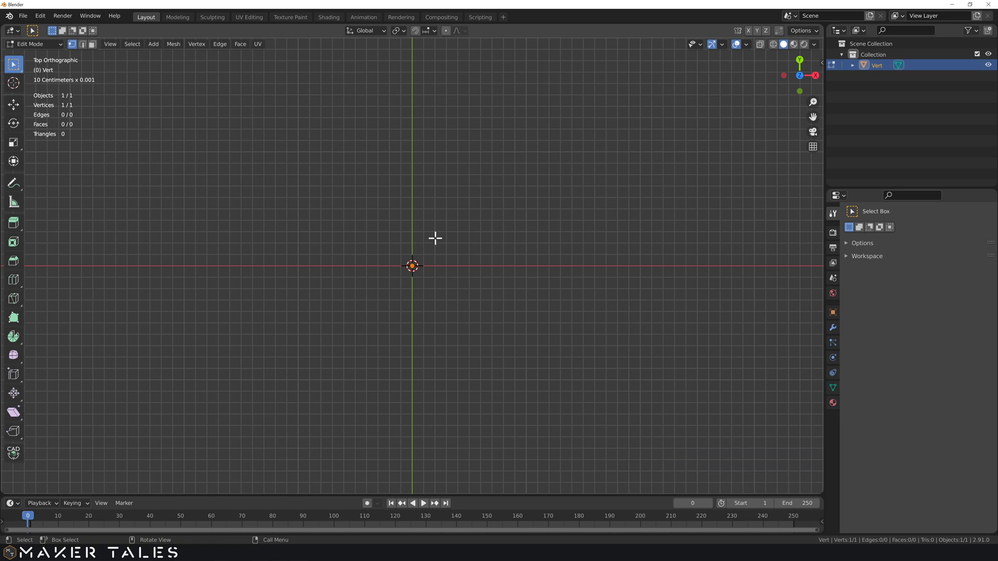
{"action": "left_click_drag", "start_coordinate": [436, 237], "coordinate": [366, 294]}
{"action": "left_click_drag", "start_coordinate": [449, 226], "coordinate": [384, 295]}
{"action": "key", "text": "2"}
{"action": "left_click_drag", "start_coordinate": [471, 213], "coordinate": [367, 304]}
{"action": "key", "text": "3"}
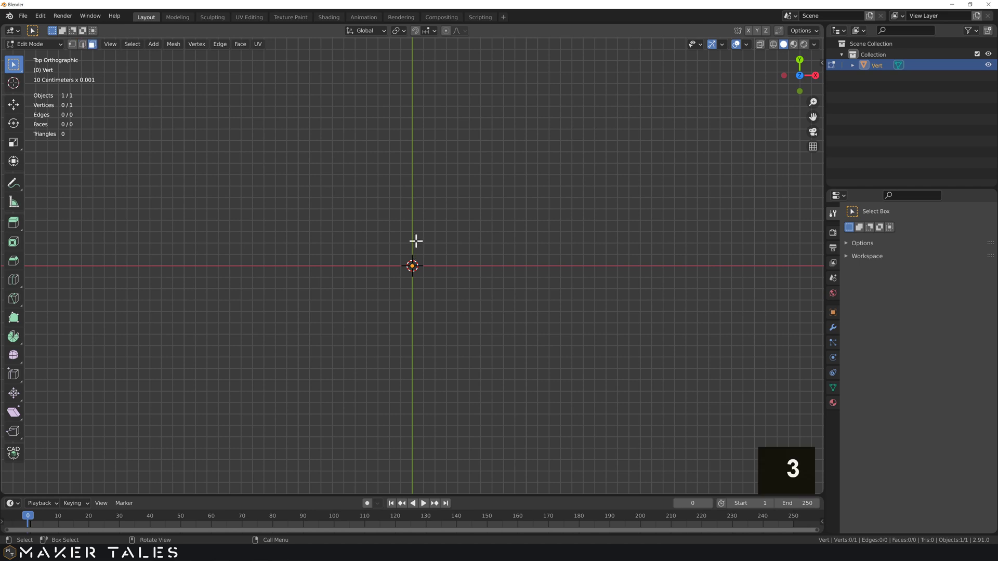
{"action": "key", "text": "1"}
{"action": "left_click_drag", "start_coordinate": [440, 233], "coordinate": [366, 309]}
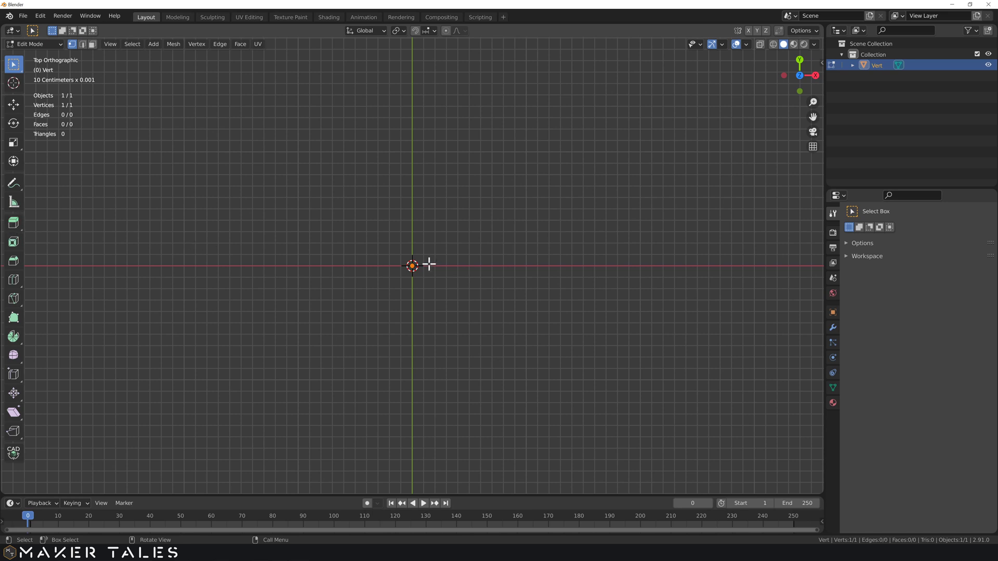
Extrude the vertex at the origin 1 mm along the global Y axis
{"action": "key", "text": "e"}
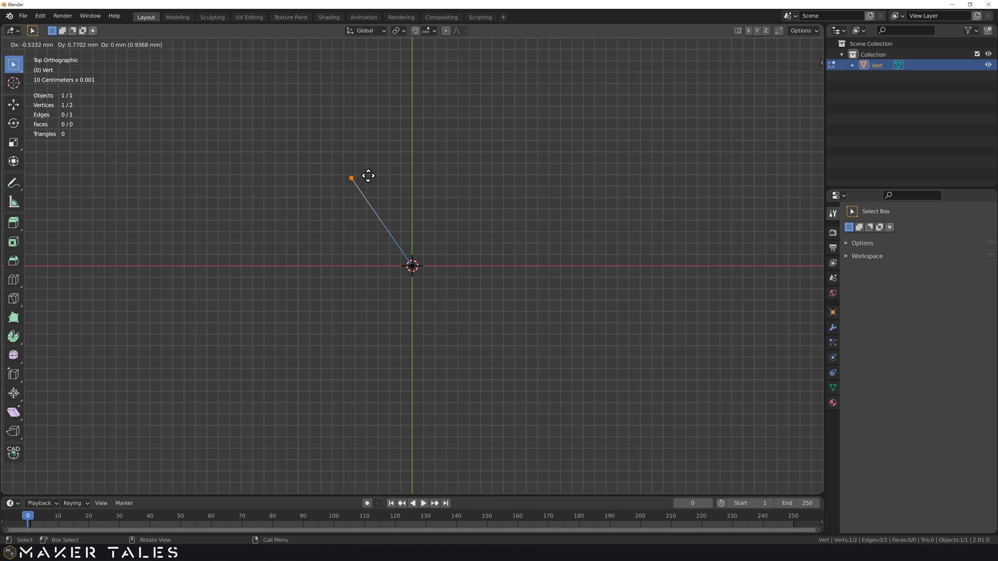
{"action": "key", "text": "1"}
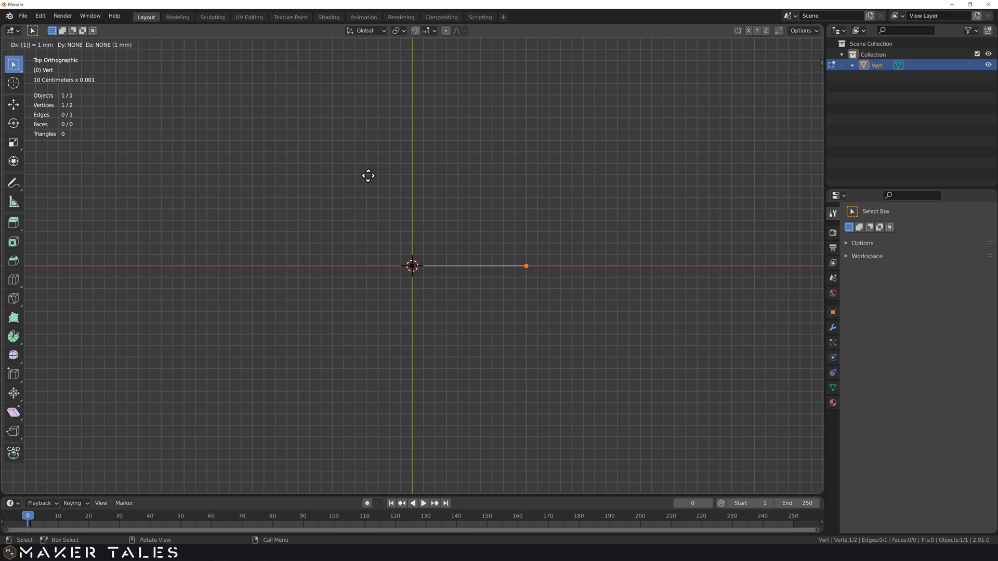
{"action": "key", "text": "y"}
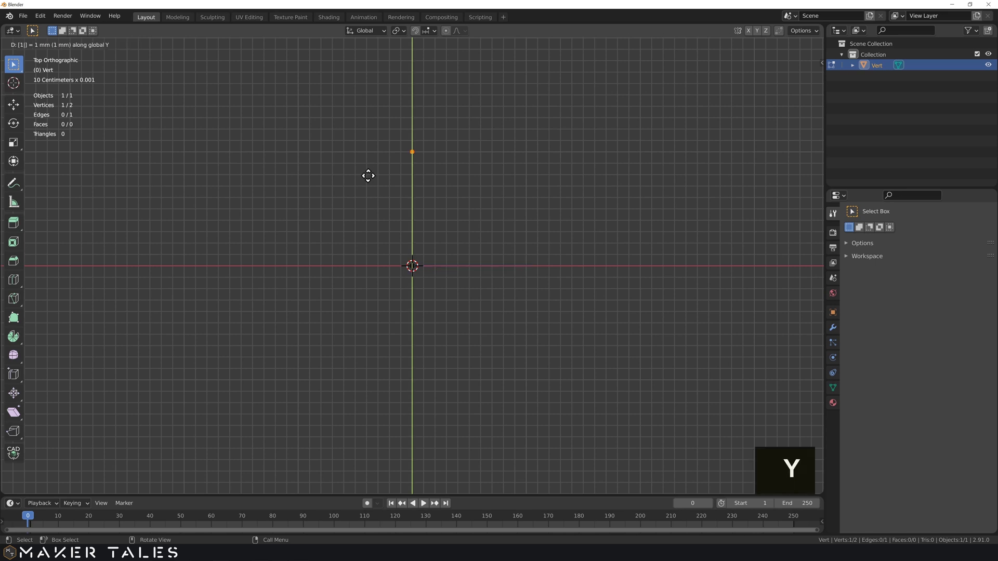
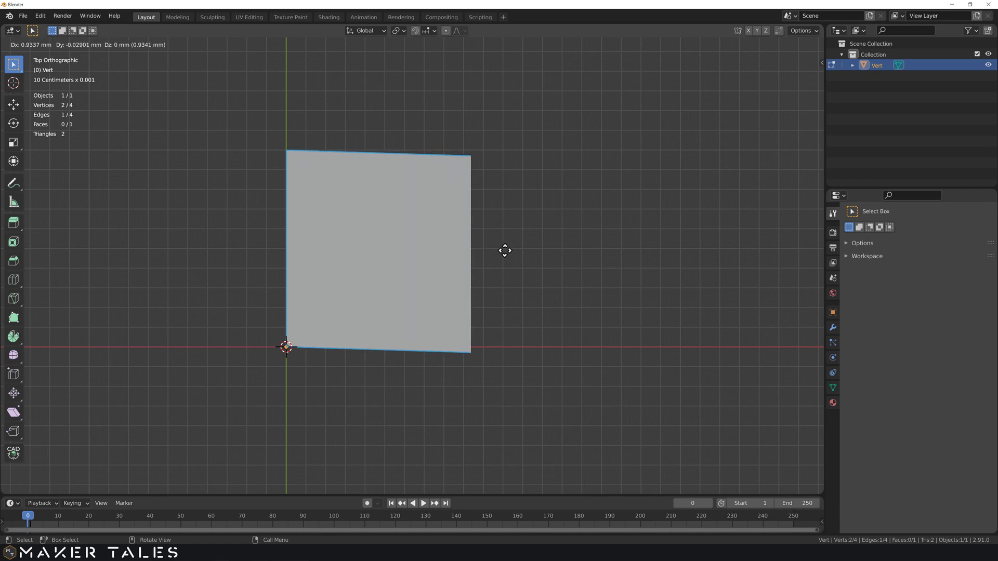
Try extruding the vertical edge 1 mm along X into a square face, and undo that extrusion
{"action": "type", "text": "1"}
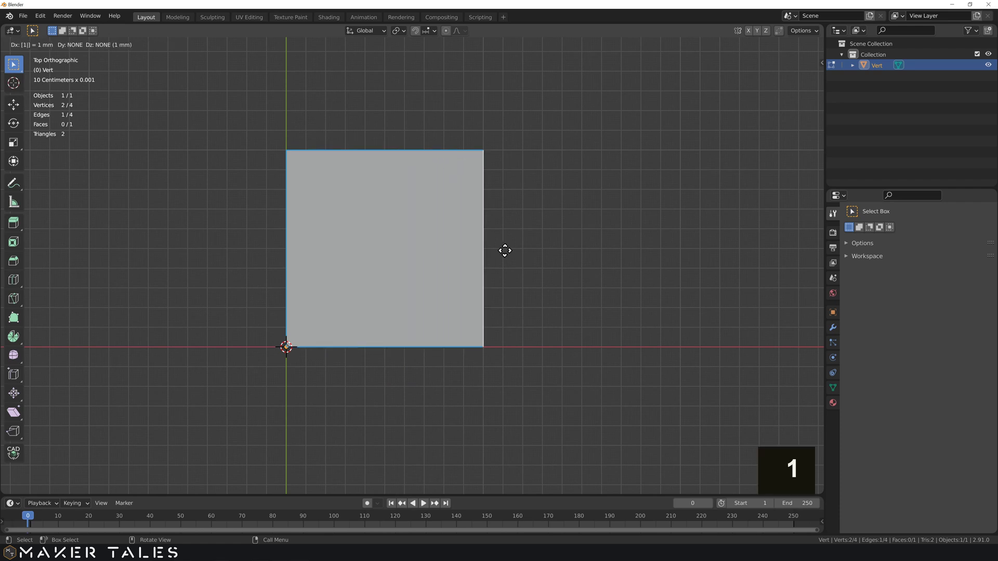
{"action": "key", "text": "Return"}
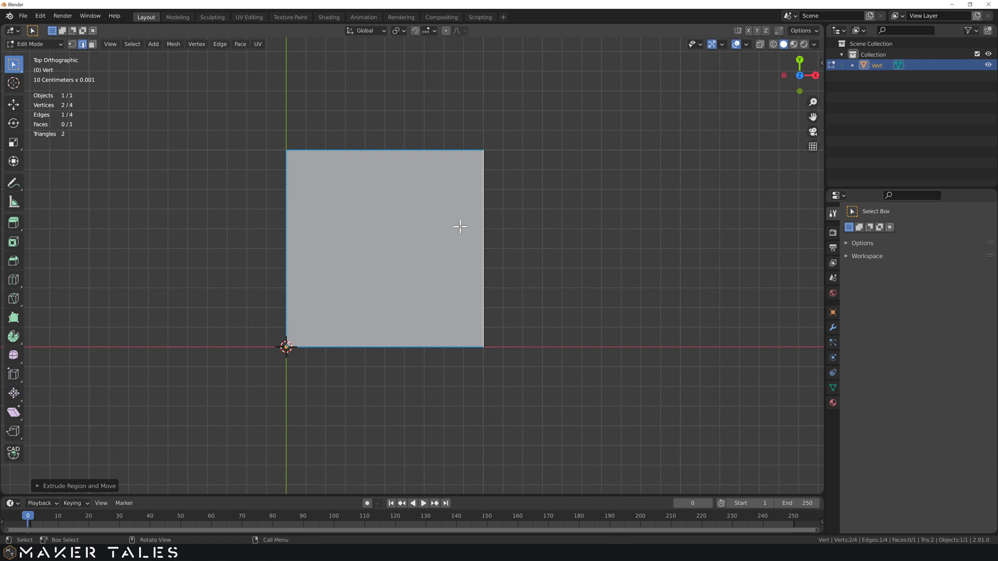
{"action": "key", "text": "1"}
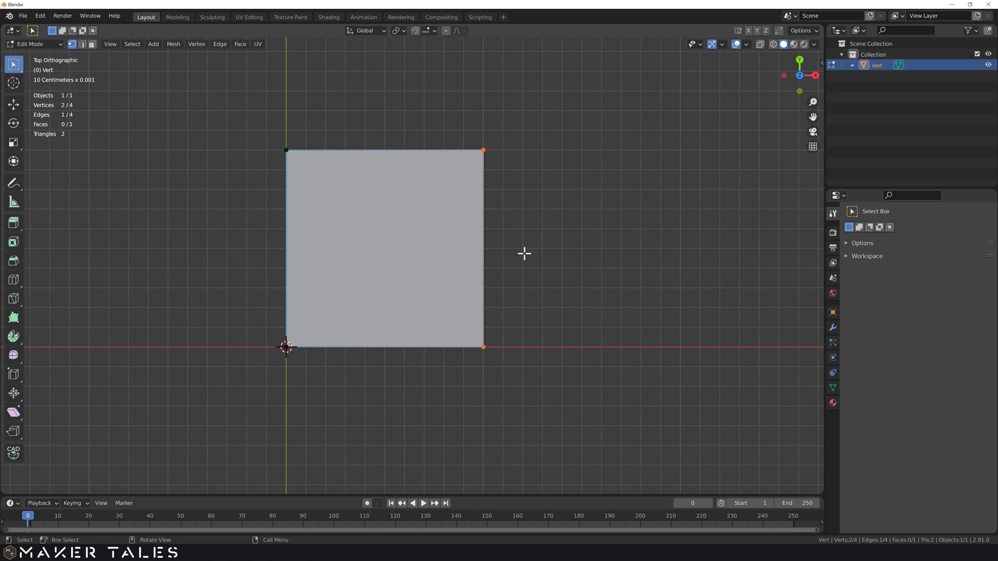
{"action": "key", "text": "ctrl"}
{"action": "key", "text": "ctrl+z"}
{"action": "key", "text": "ctrl+z"}
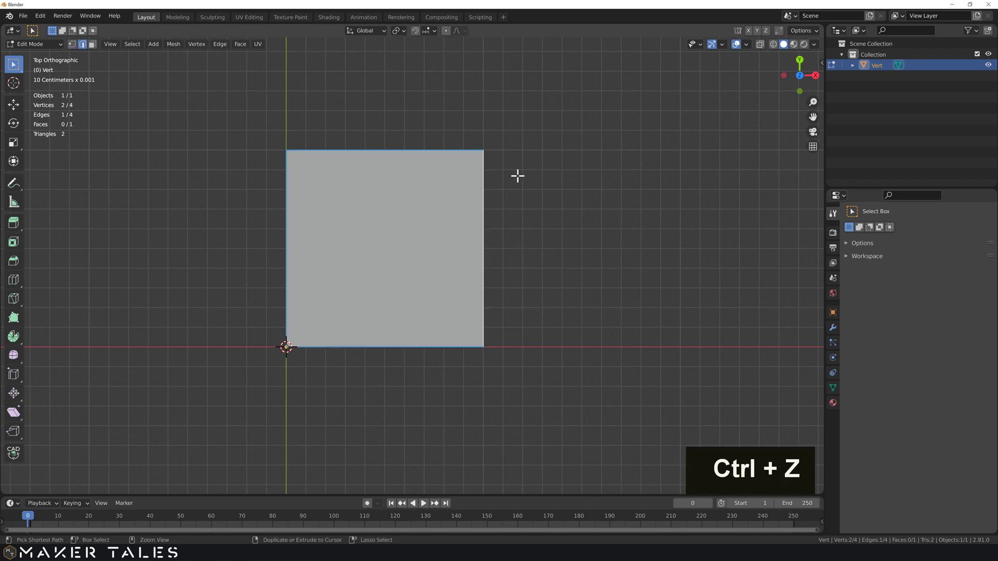
Select only the edge's upper vertex in vertex mode and extrude it 1 mm along X
{"action": "key", "text": "1"}
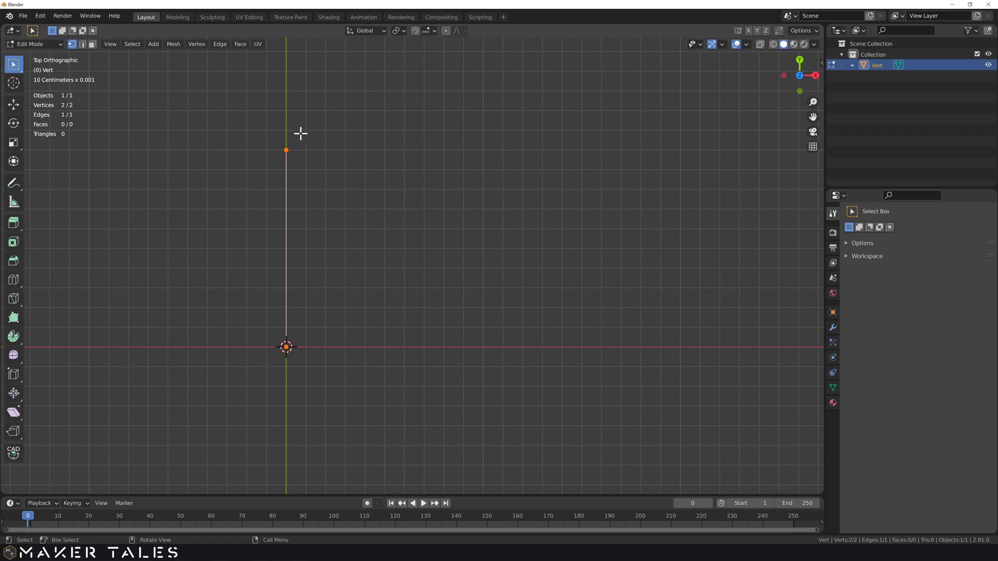
{"action": "left_click_drag", "start_coordinate": [312, 130], "coordinate": [254, 183]}
{"action": "key", "text": "e"}
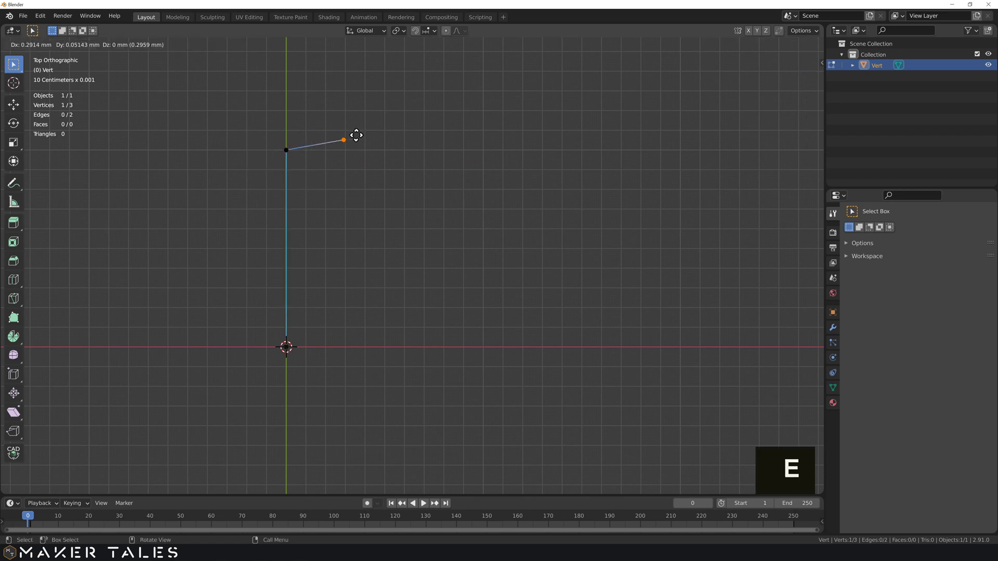
{"action": "key", "text": "1"}
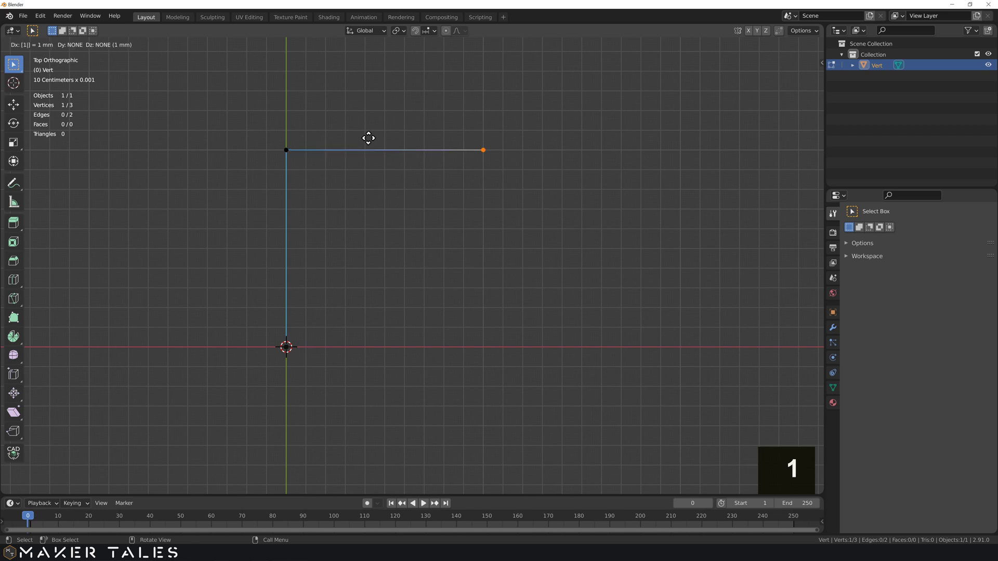
{"action": "key", "text": "Return"}
Extrude the outline's upper-right vertex -1 mm along the global Y axis
{"action": "key", "text": "e"}
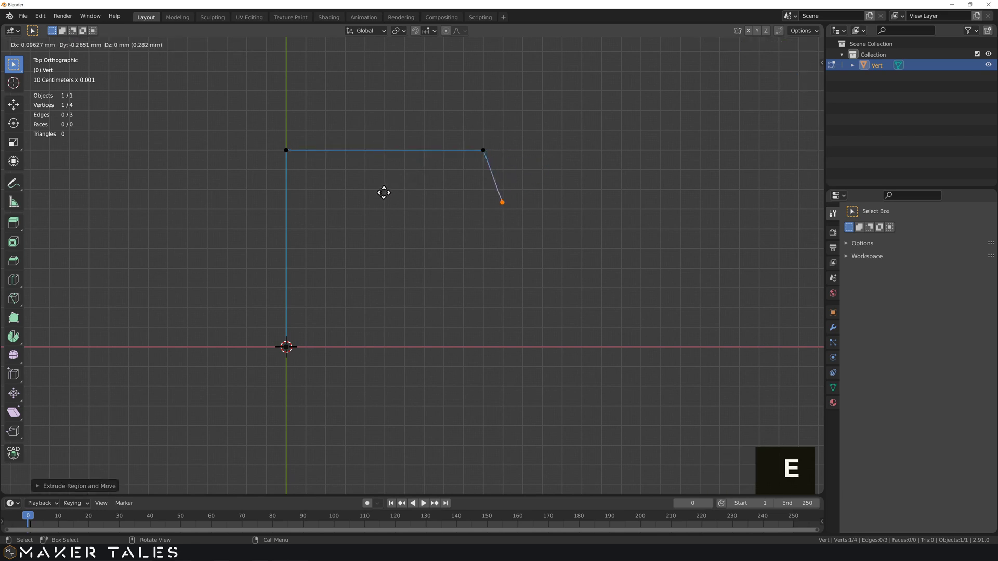
{"action": "key", "text": "1"}
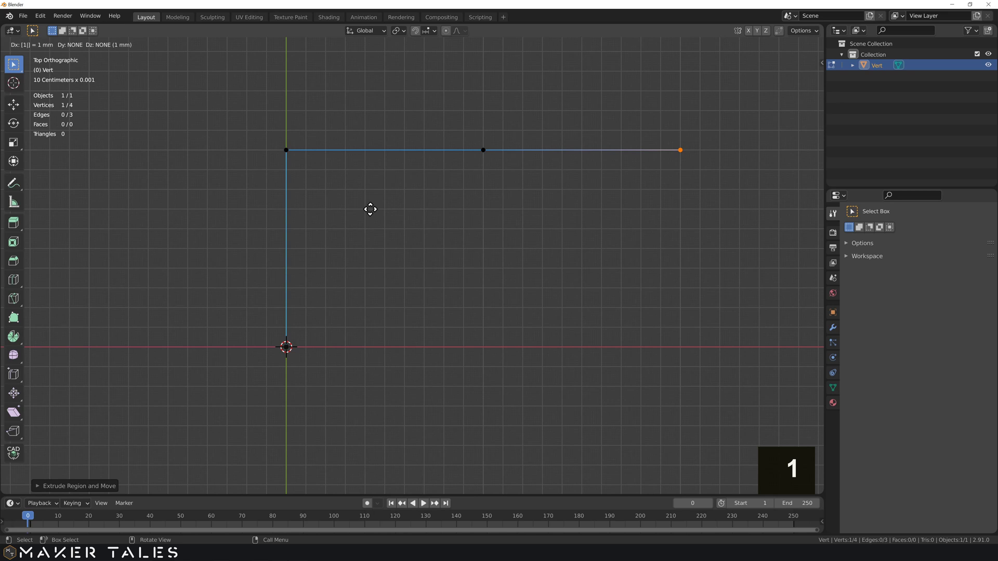
{"action": "key", "text": "y"}
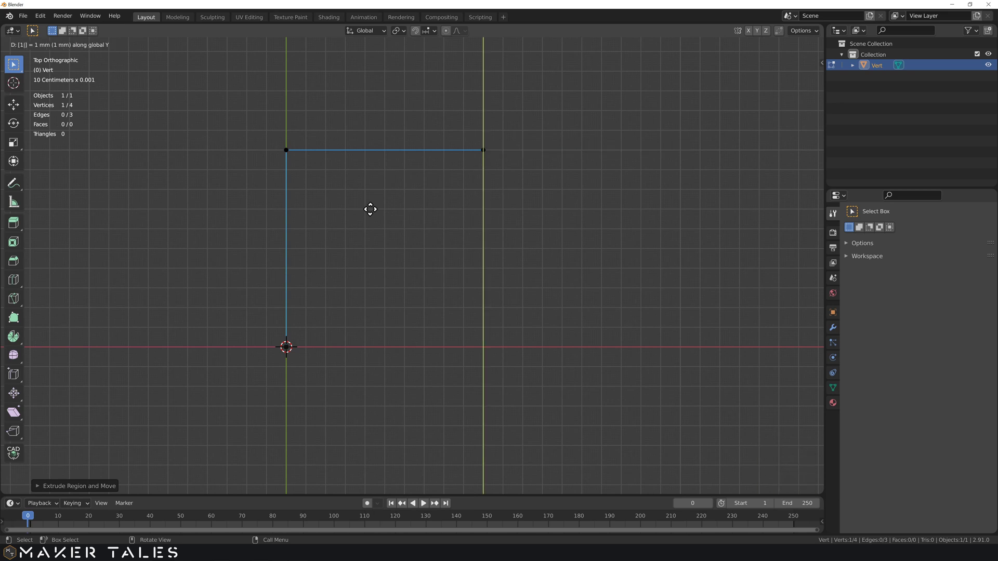
{"action": "key", "text": "minus"}
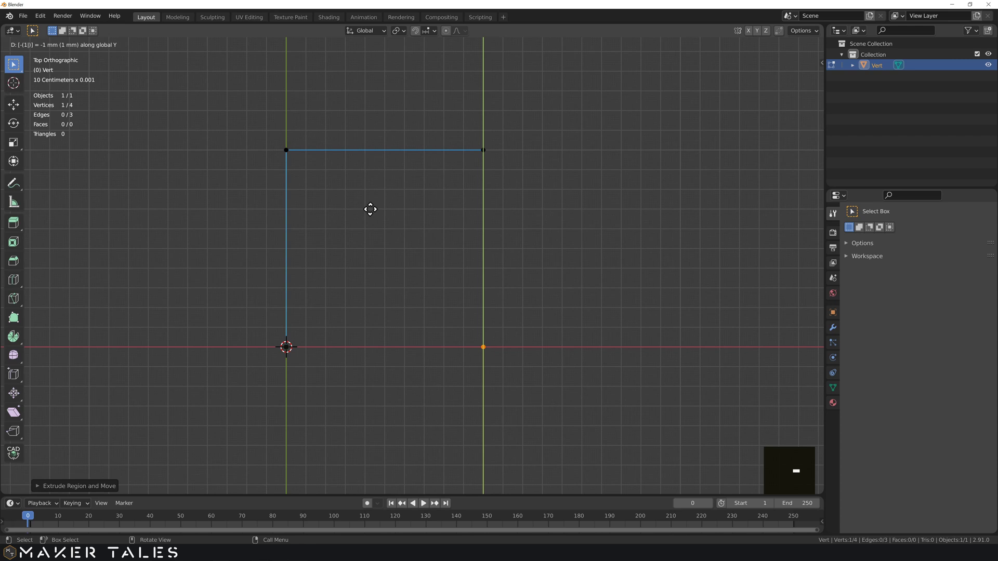
{"action": "key", "text": "Return"}
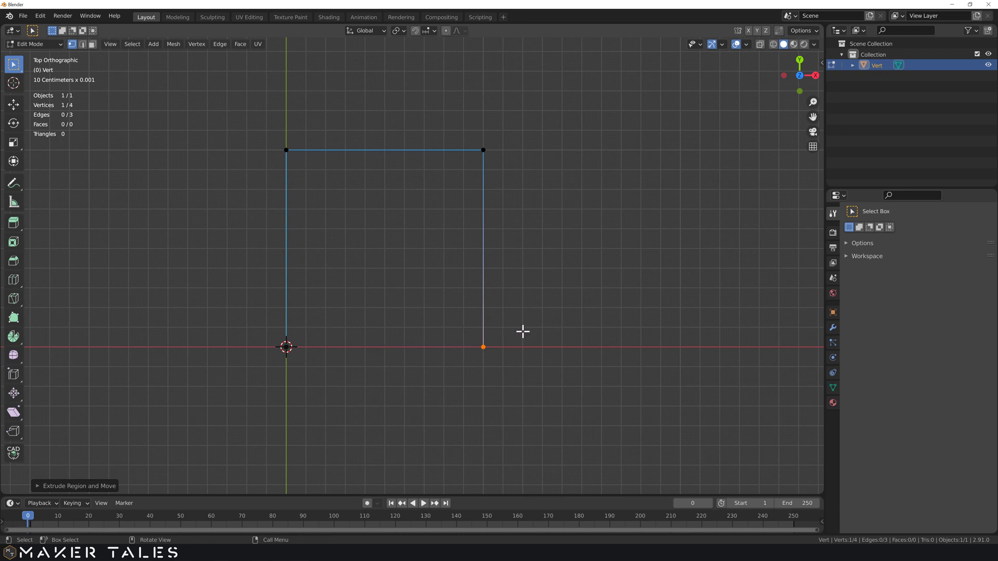
Try joining the outline's two lower vertices with an edge, and undo that edge and the selection
{"action": "left_click_drag", "start_coordinate": [522, 331], "coordinate": [267, 374]}
{"action": "key", "text": "f"}
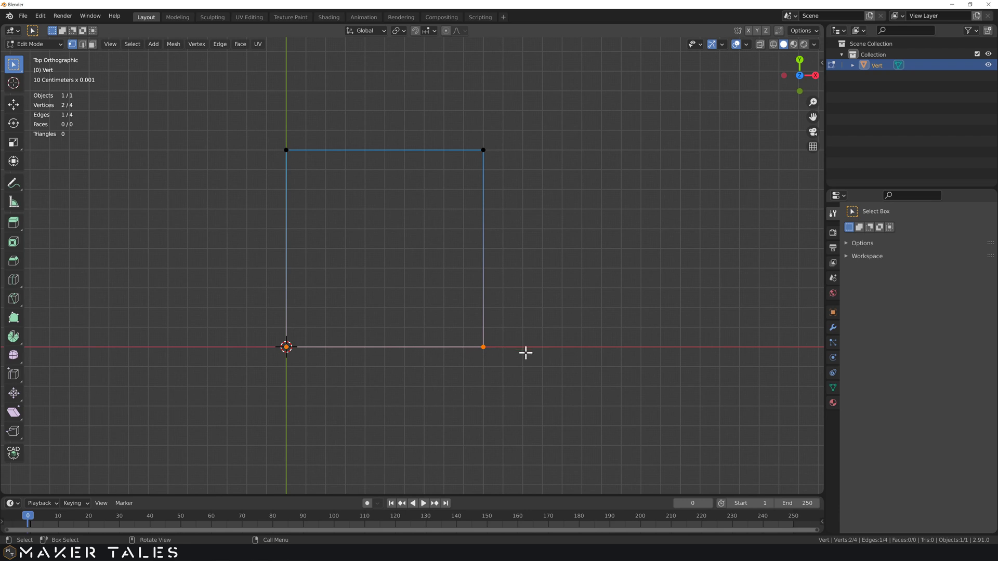
{"action": "key", "text": "ctrl+z"}
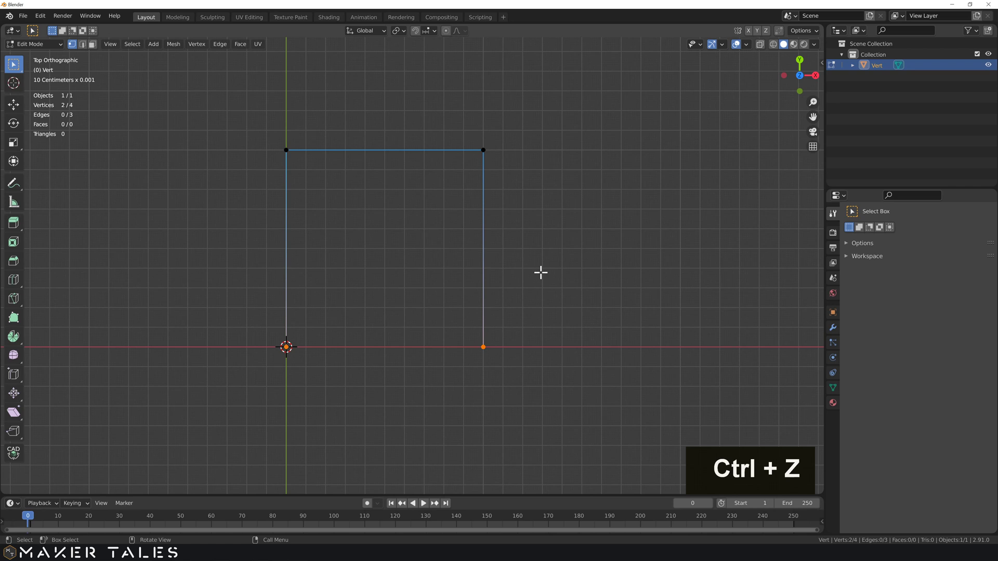
{"action": "key", "text": "ctrl+z"}
Select all four vertices of the open outline, fill them with a face and switch to face select mode
{"action": "left_click_drag", "start_coordinate": [540, 110], "coordinate": [261, 377]}
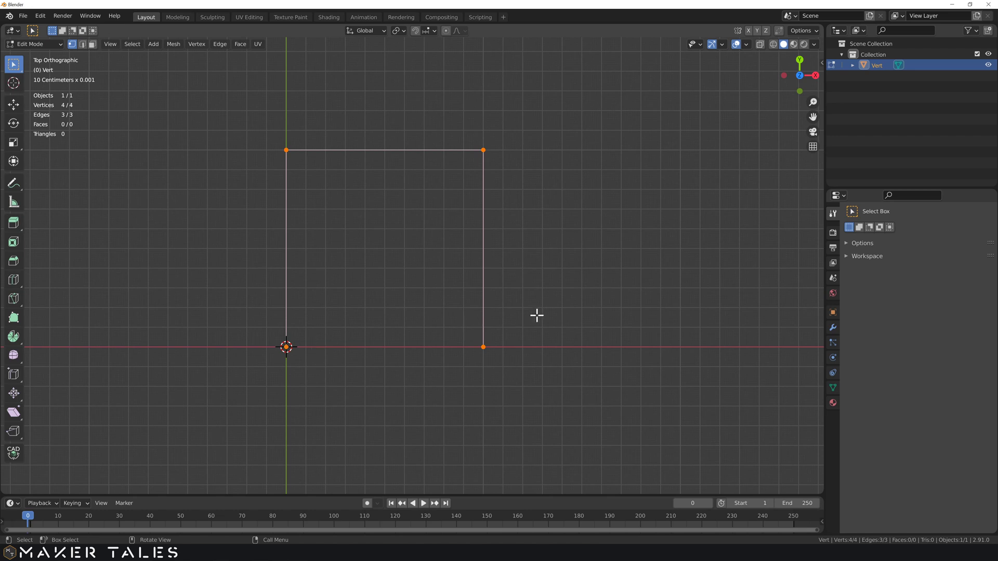
{"action": "key", "text": "f"}
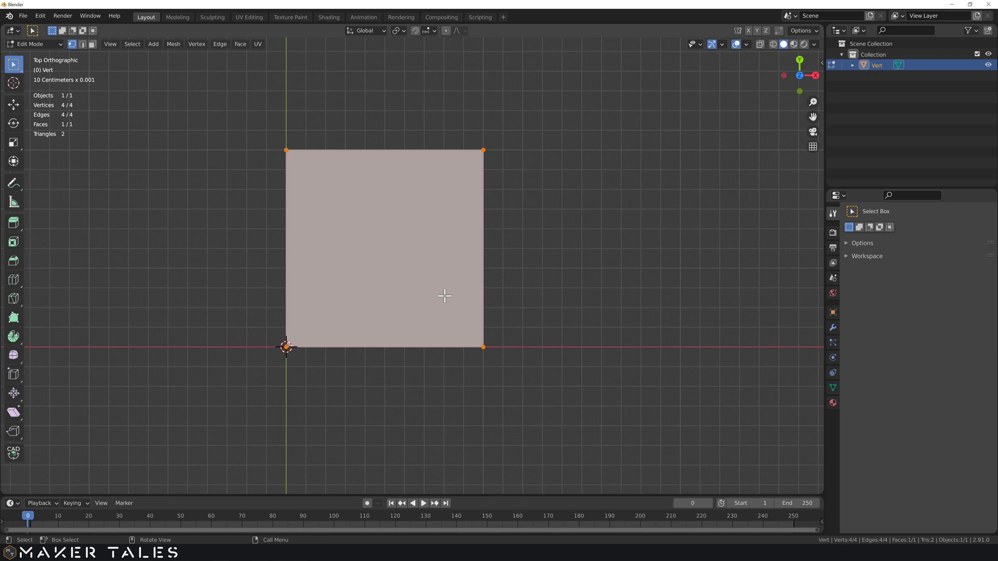
{"action": "key", "text": "3"}
Try deleting the square with the Faces option, and undo the deletion
{"action": "key", "text": "x"}
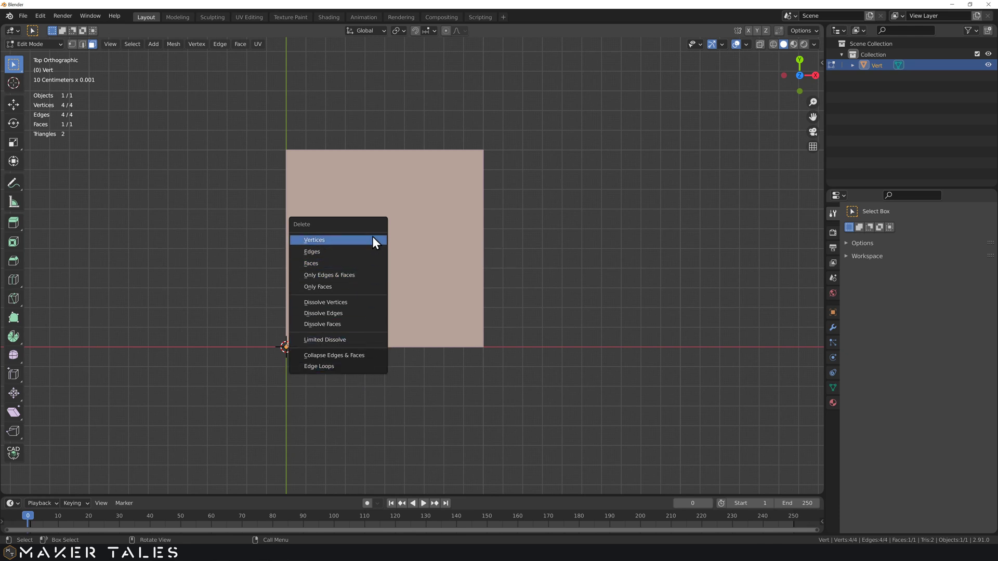
{"action": "left_click", "coordinate": [371, 264]}
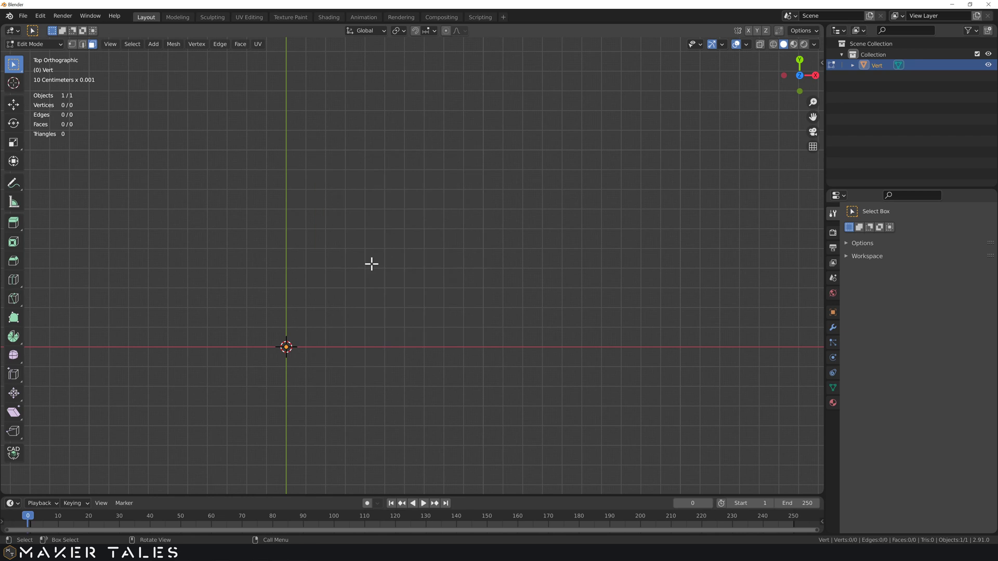
{"action": "key", "text": "ctrl+z"}
Try deleting the square with Only Edges & Faces, check the result in vertex select mode, and undo the deletion
{"action": "key", "text": "x"}
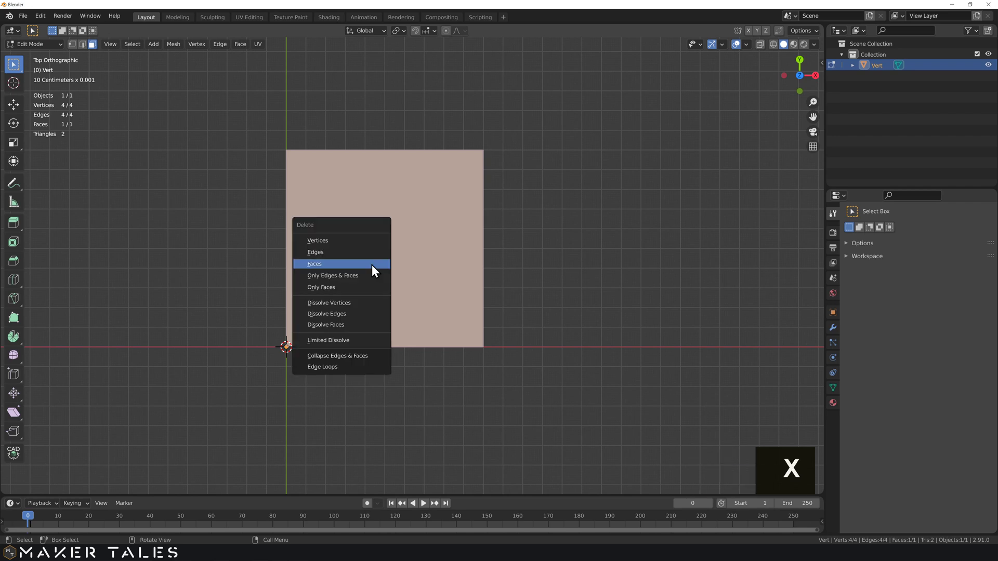
{"action": "left_click", "coordinate": [371, 278]}
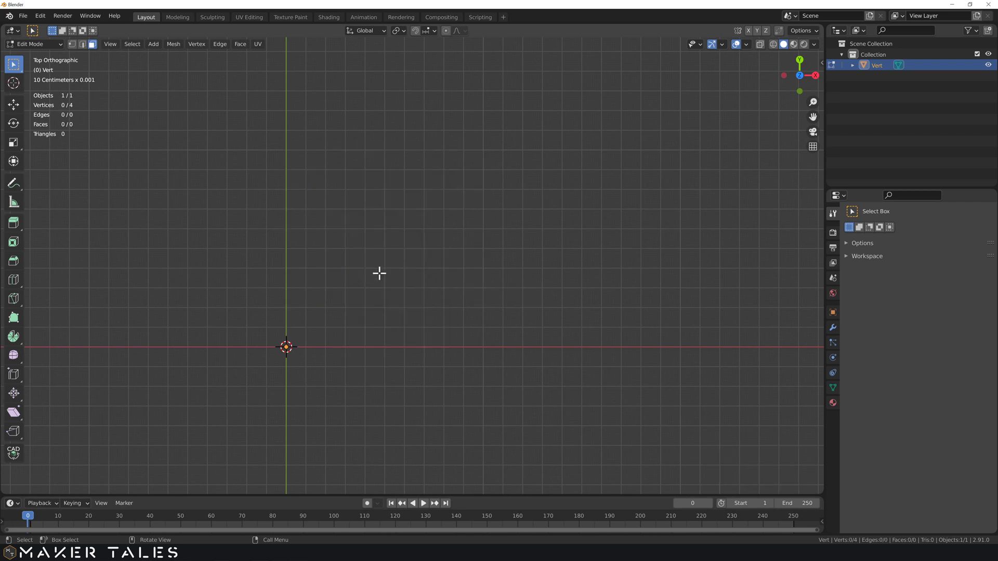
{"action": "key", "text": "1"}
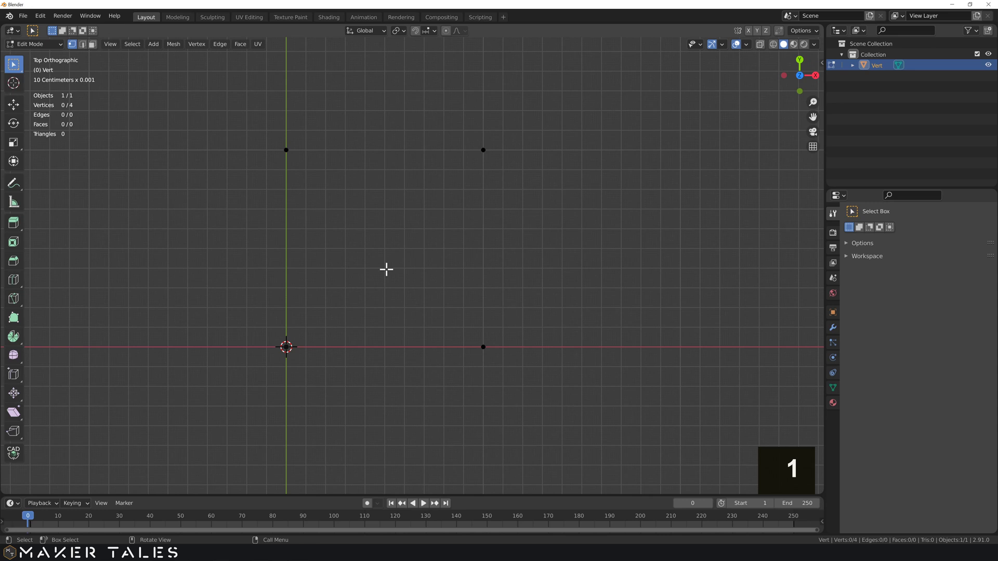
{"action": "key", "text": "ctrl+z"}
{"action": "key", "text": "ctrl+z"}
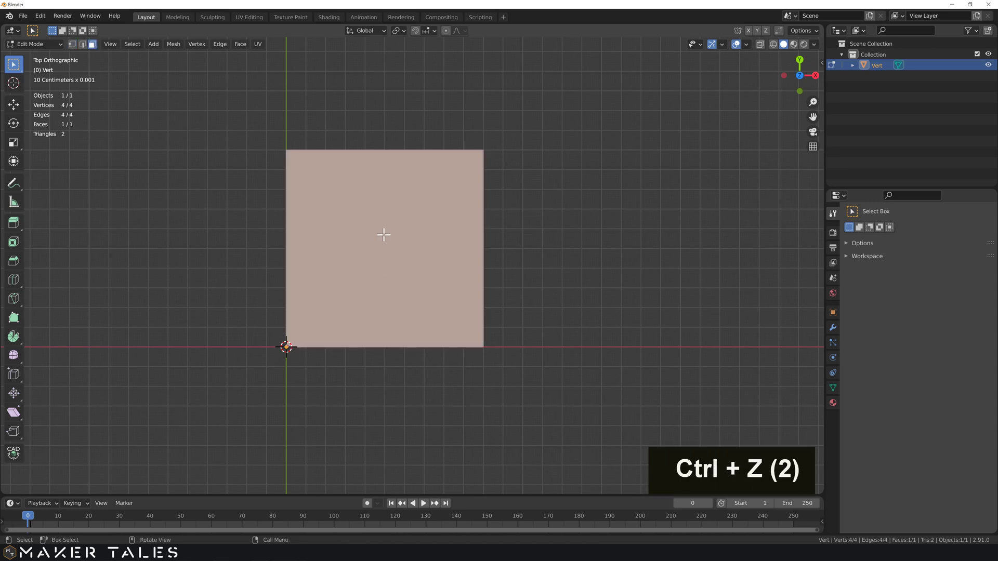
Delete the square with Only Faces to keep its edges, and return to vertex select mode
{"action": "key", "text": "x"}
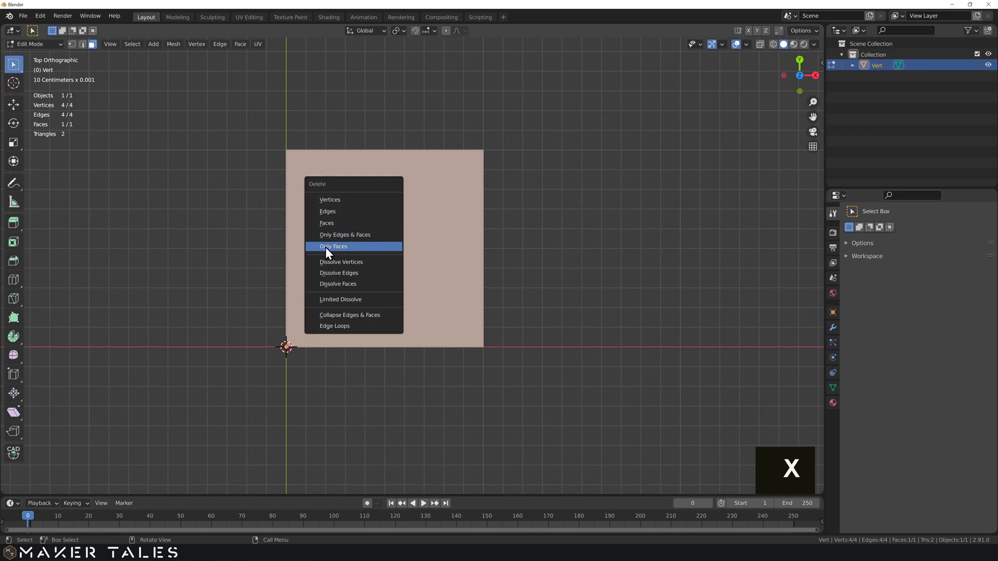
{"action": "left_click", "coordinate": [371, 248]}
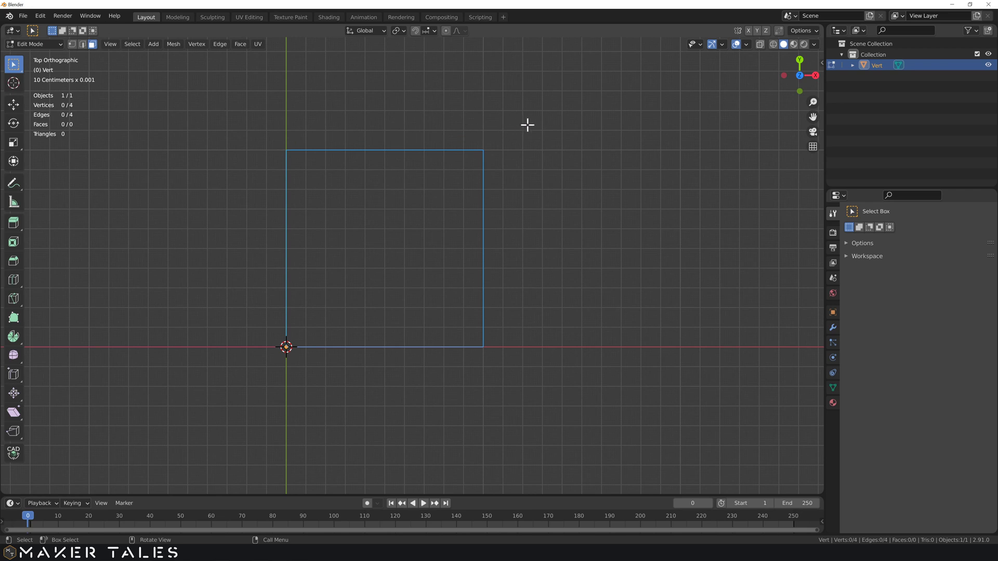
{"action": "left_click_drag", "start_coordinate": [527, 125], "coordinate": [259, 403]}
{"action": "key", "text": "Escape"}
{"action": "key", "text": "1"}
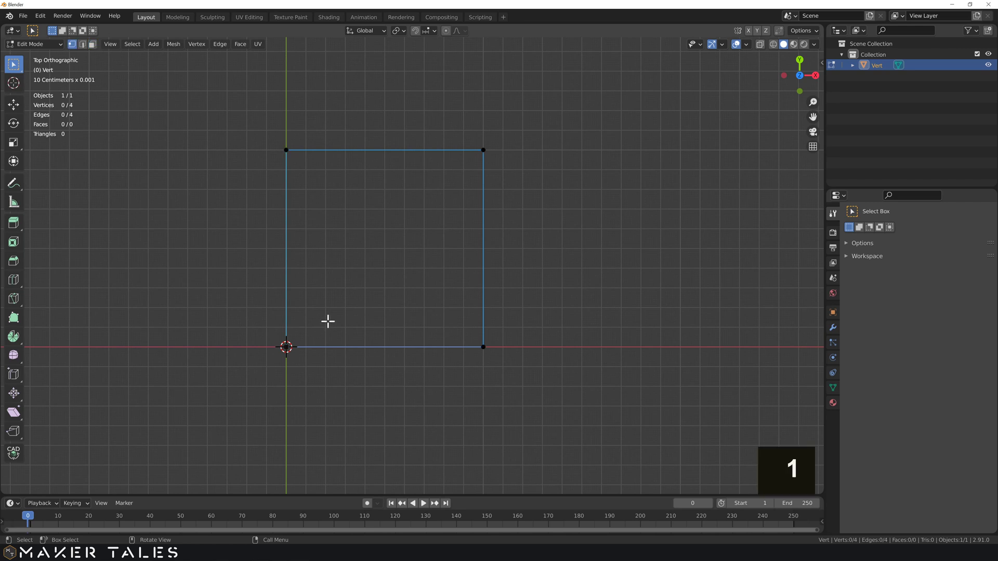
Select the whole square outline and place a duplicate of it above and to the right of the original
{"action": "key", "text": "a"}
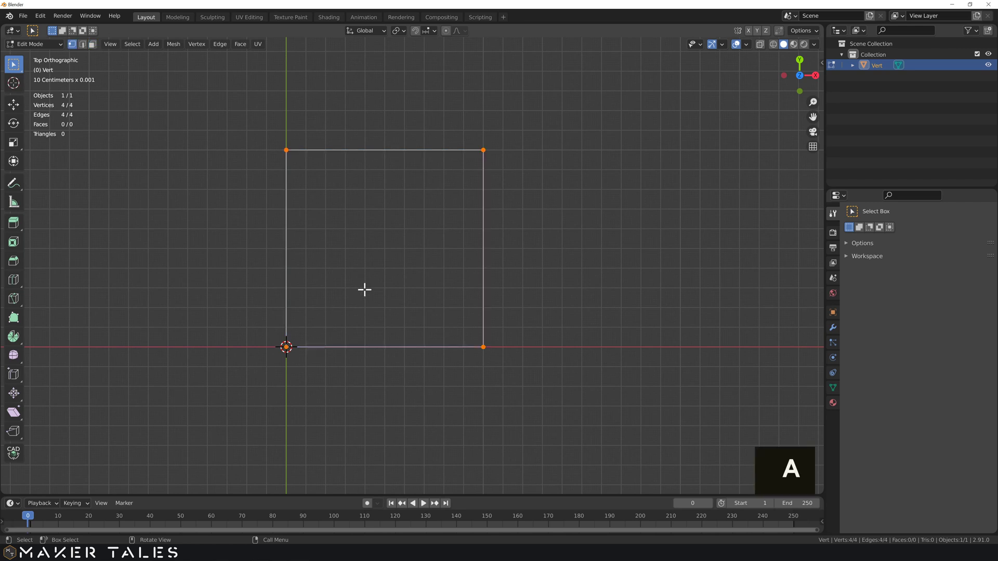
{"action": "key", "text": "shift+d"}
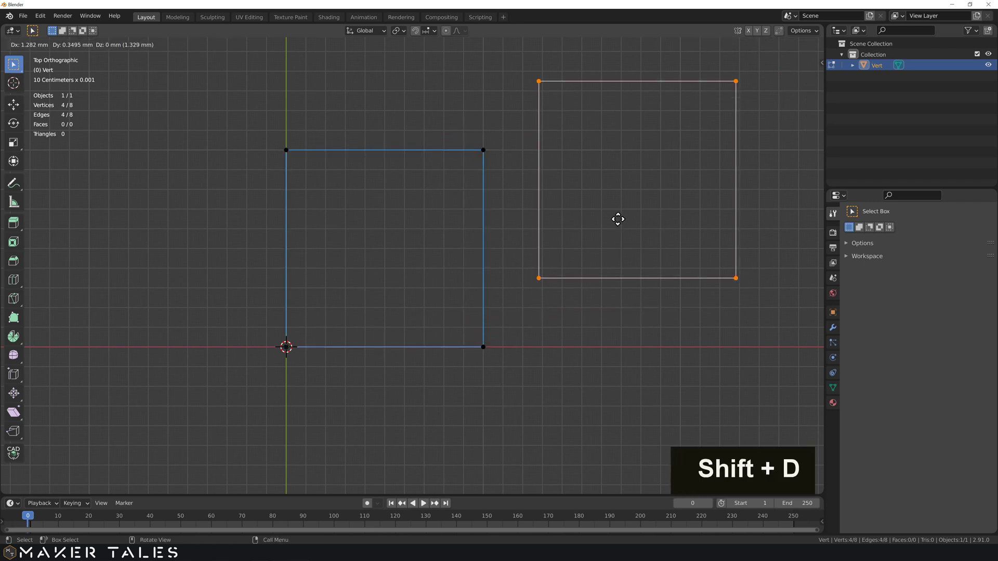
{"action": "left_click", "coordinate": [650, 208]}
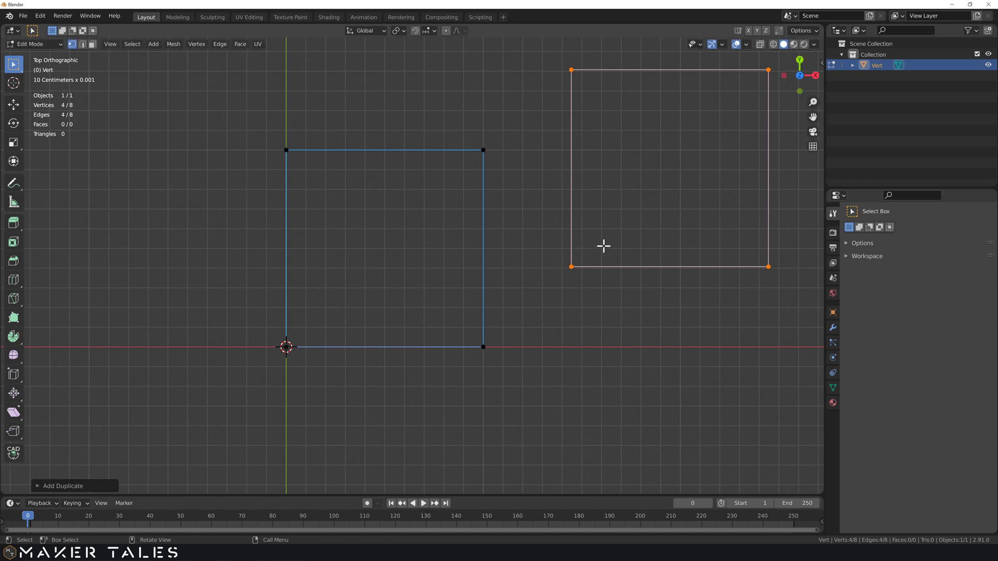
Select the facing lower corner vertices of both squares, ending with only the original's lower-right vertex selected
{"action": "left_click", "coordinate": [604, 245]}
{"action": "left_click_drag", "start_coordinate": [603, 244], "coordinate": [479, 372]}
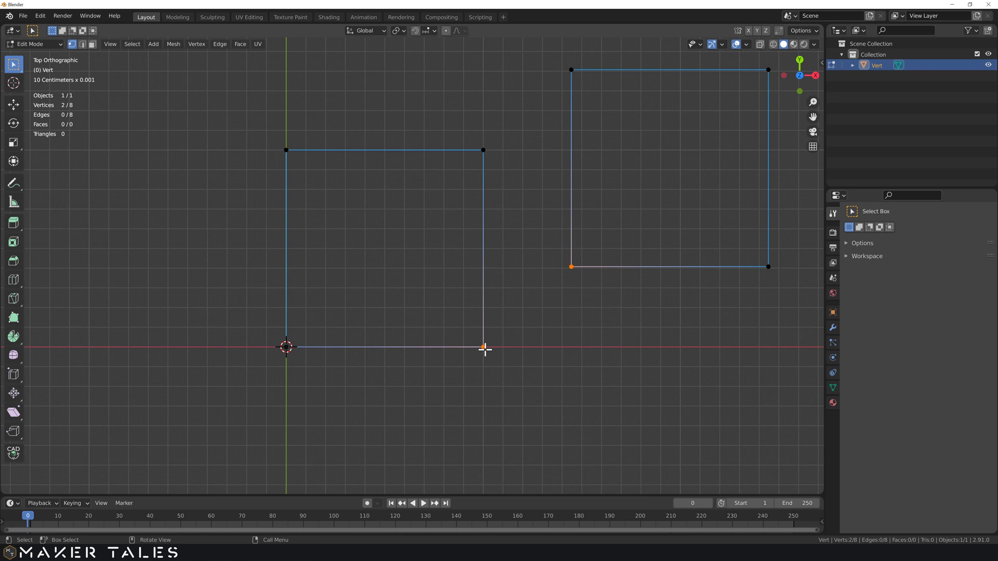
{"action": "left_click", "coordinate": [512, 321]}
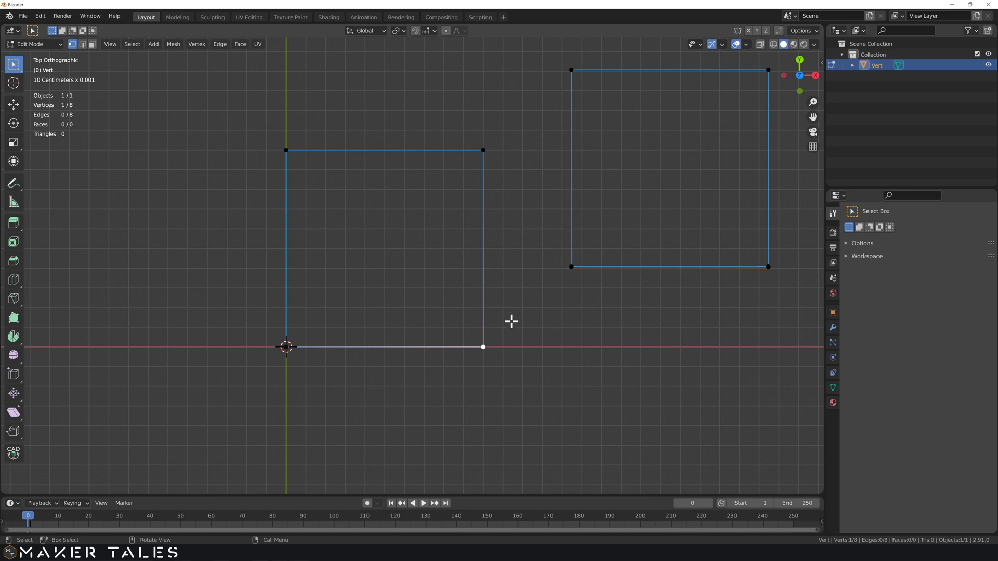
Go to Object Mode, deselect and reselect the object holding both squares, and return to Edit Mode
{"action": "key", "text": "Tab"}
{"action": "left_click", "coordinate": [499, 289]}
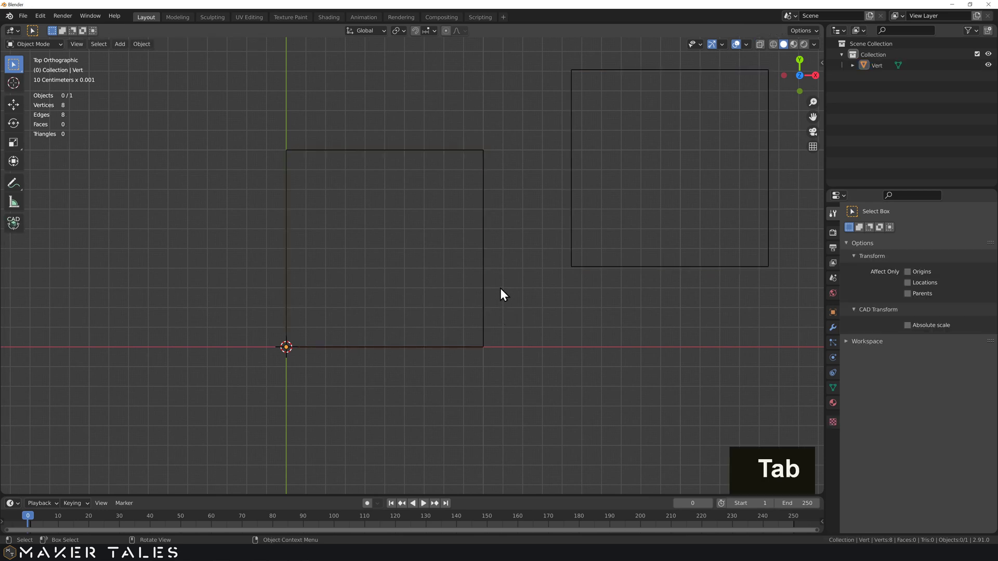
{"action": "left_click", "coordinate": [596, 254]}
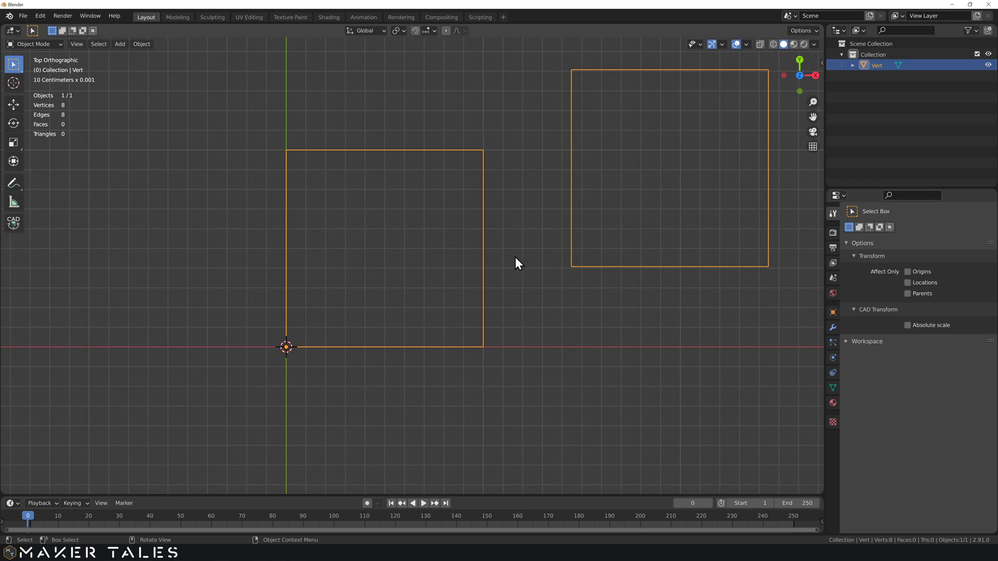
{"action": "key", "text": "Tab"}
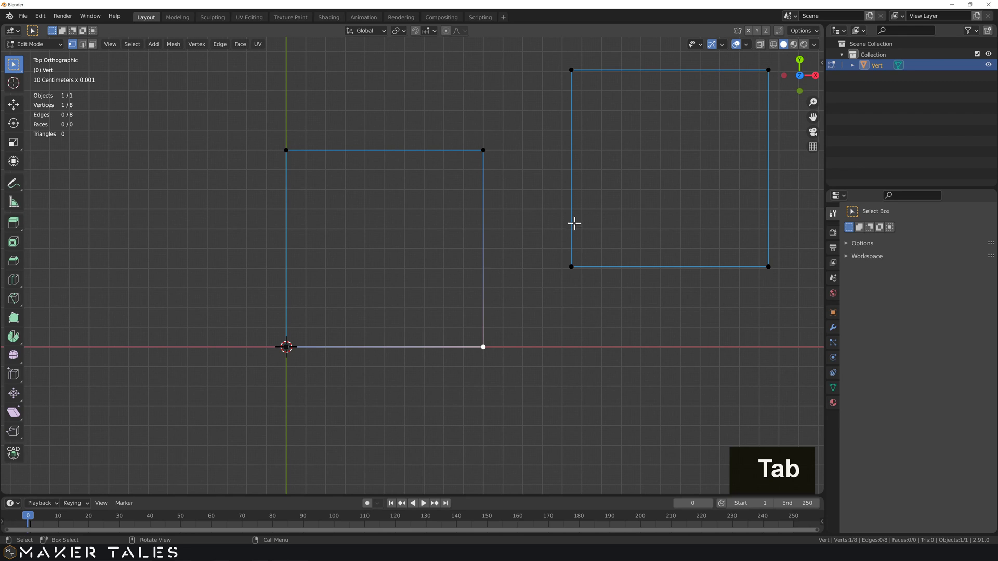
Select the duplicate square and move it with CAD Transform, snapping its lower-left vertex onto the original's lower-right vertex
{"action": "left_click_drag", "start_coordinate": [549, 56], "coordinate": [786, 320]}
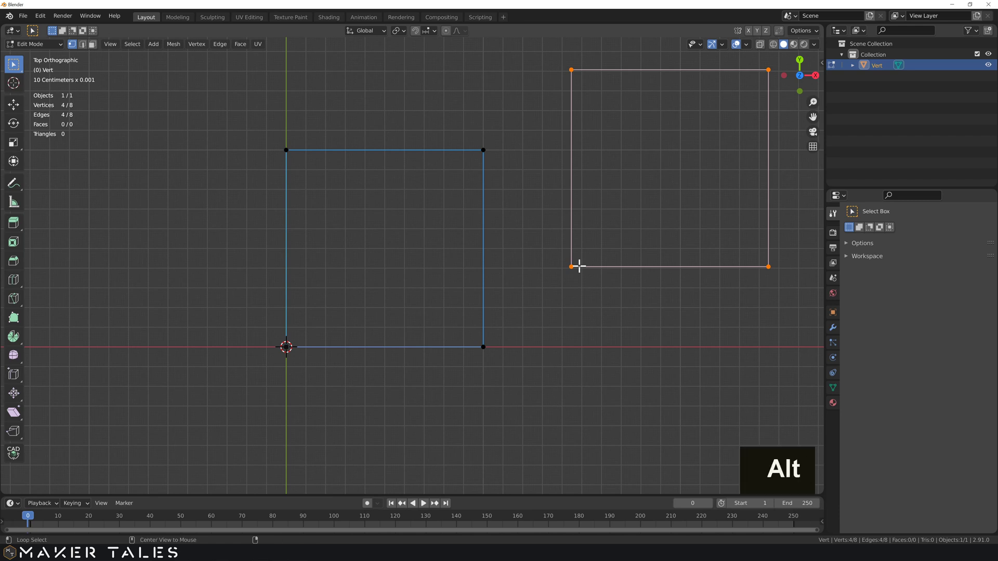
{"action": "key", "text": "alt+c"}
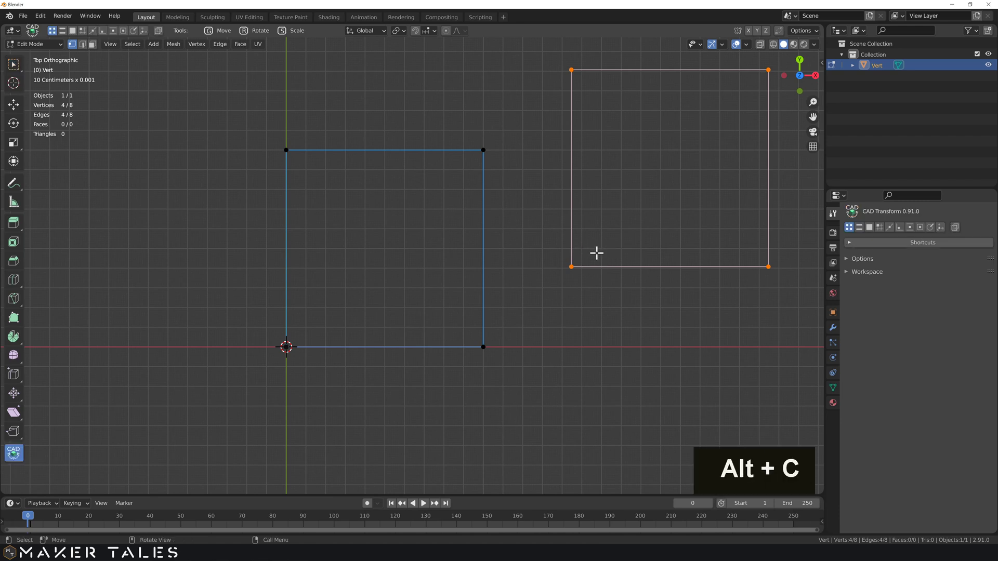
{"action": "key", "text": "g"}
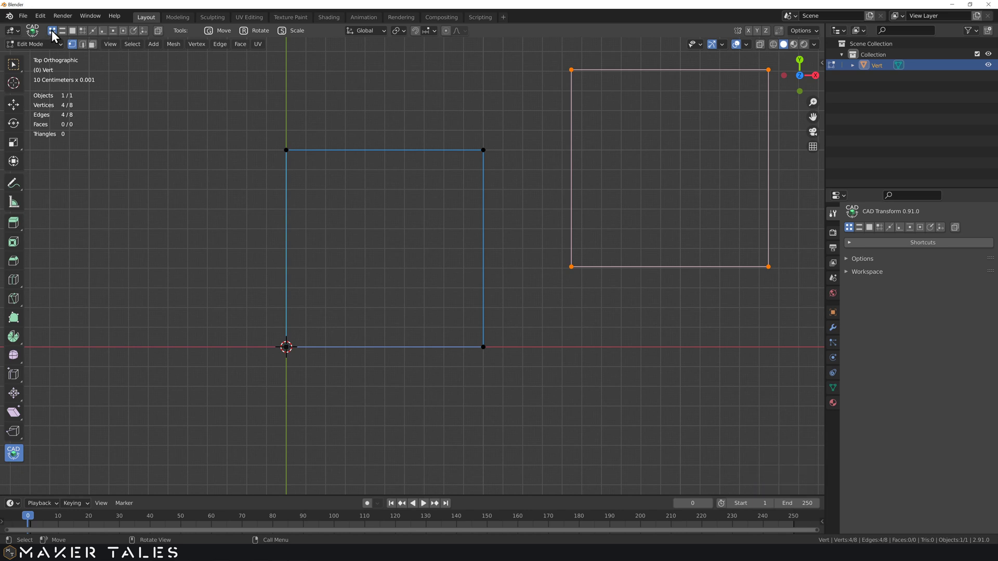
{"action": "left_click", "coordinate": [571, 267]}
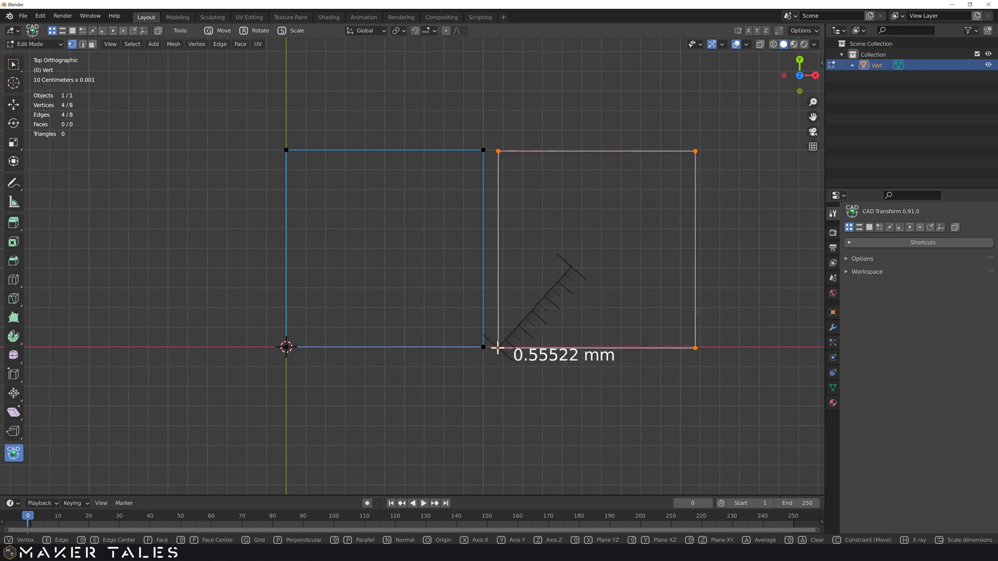
{"action": "left_click", "coordinate": [483, 346]}
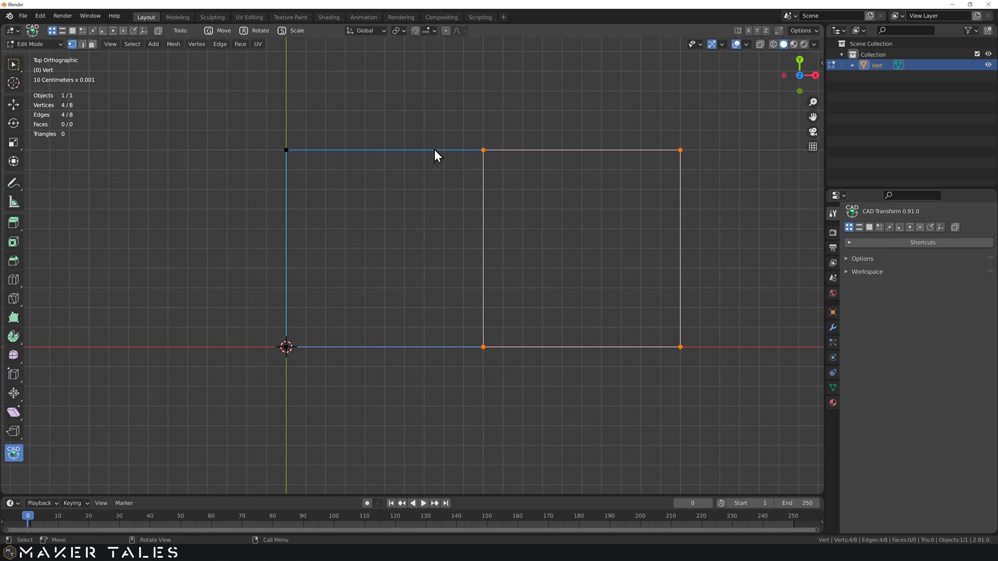
Switch to Select Box, toggle X-ray and box-select both overlapping vertices at the squares' shared upper corner
{"action": "left_click", "coordinate": [509, 133]}
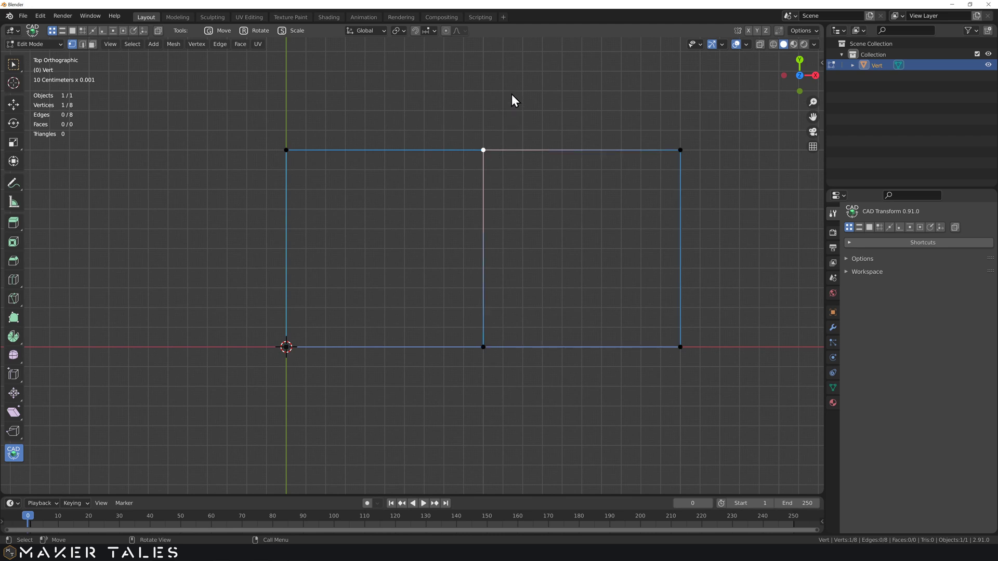
{"action": "key", "text": "w"}
{"action": "left_click_drag", "start_coordinate": [513, 94], "coordinate": [462, 170]}
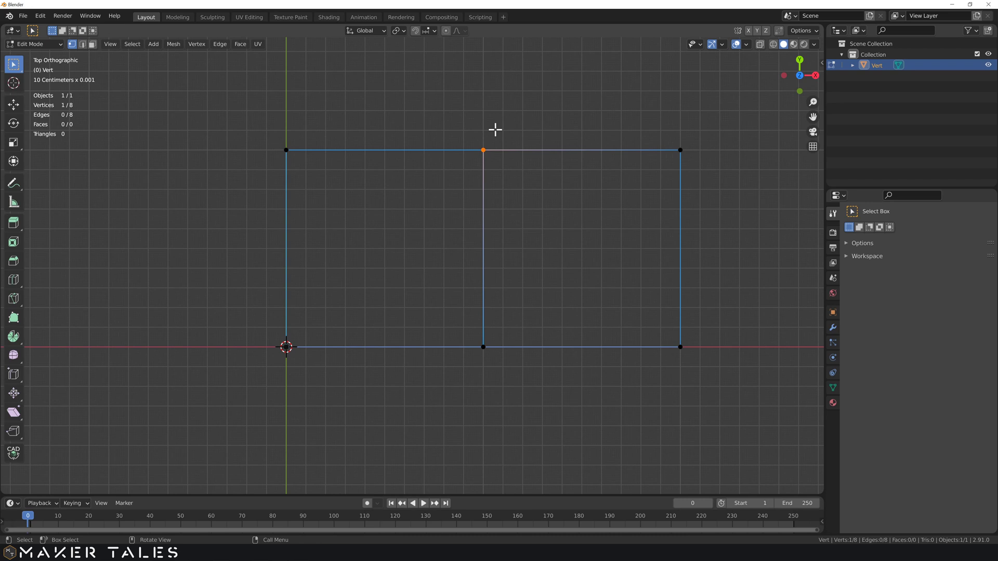
{"action": "key", "text": "alt+z"}
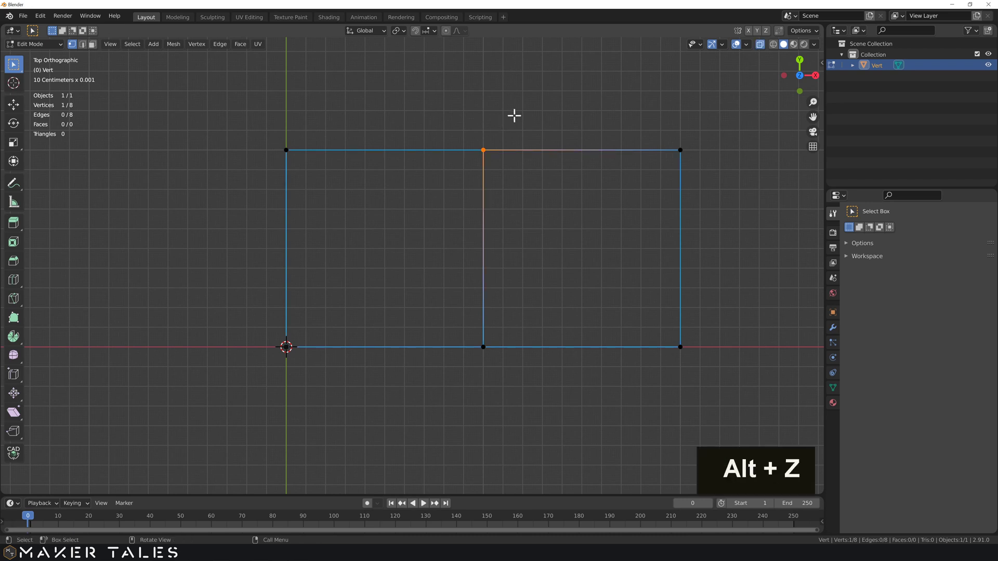
{"action": "left_click_drag", "start_coordinate": [517, 107], "coordinate": [449, 191]}
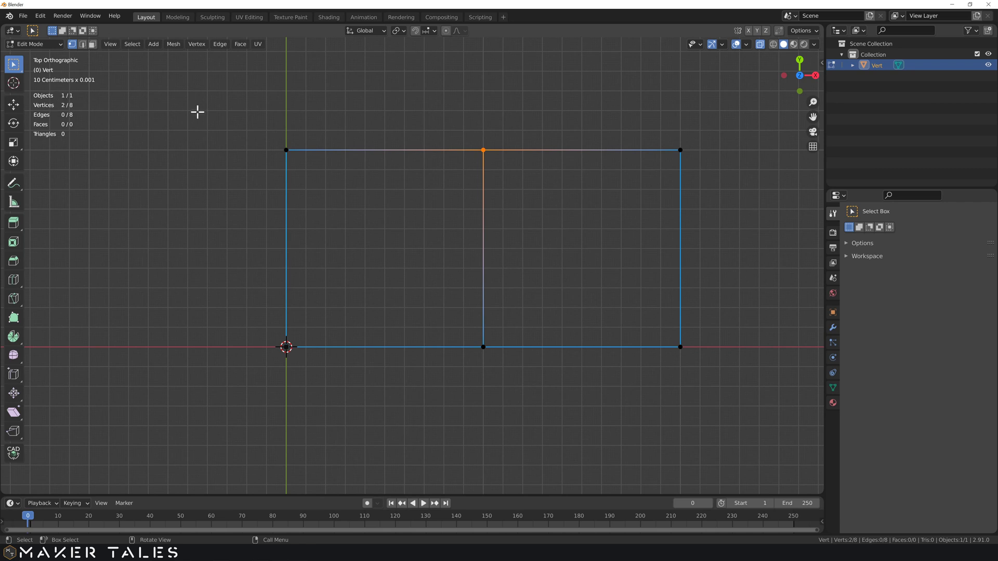
Box-select the overlapping vertices along the squares' shared edge, merge them by distance and check the merge distance setting
{"action": "left_click_drag", "start_coordinate": [523, 121], "coordinate": [442, 414]}
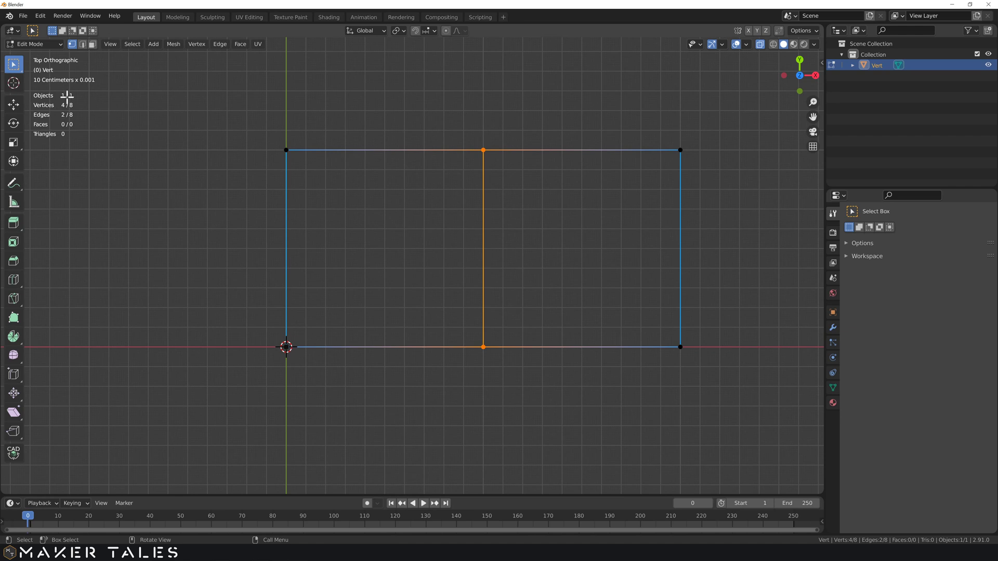
{"action": "right_click", "coordinate": [491, 163]}
{"action": "mouse_move", "coordinate": [491, 165]}
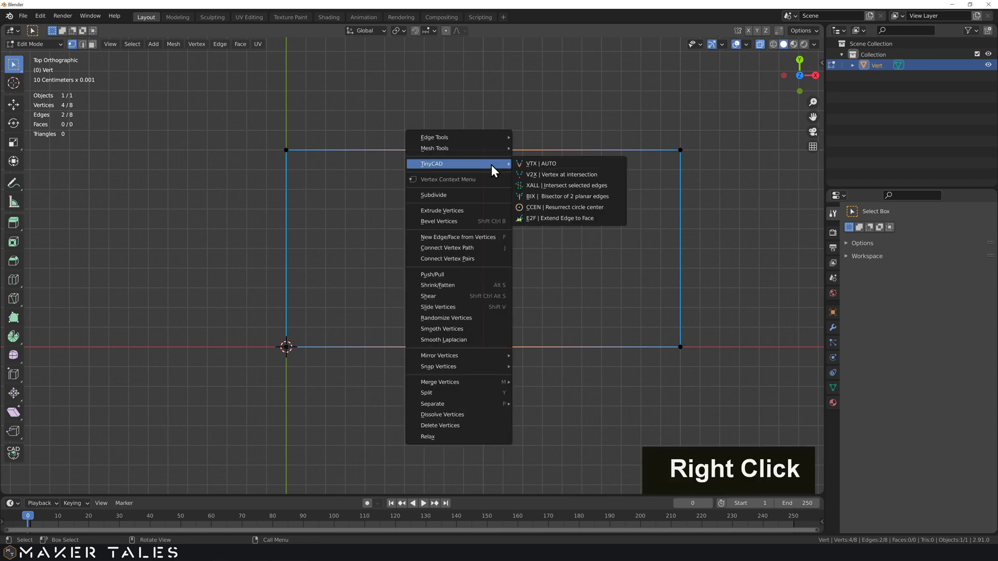
{"action": "mouse_move", "coordinate": [435, 383]}
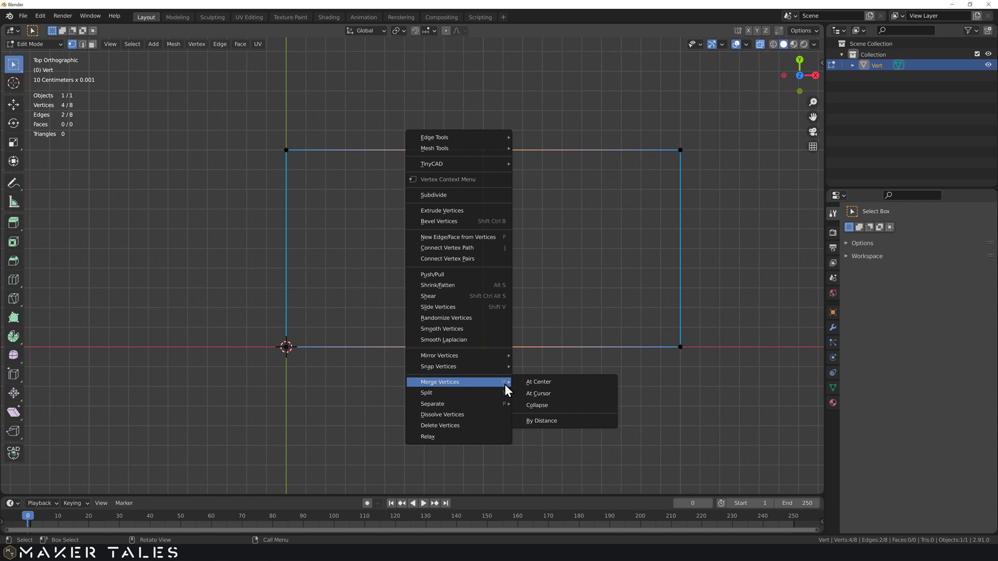
{"action": "key", "text": "f"}
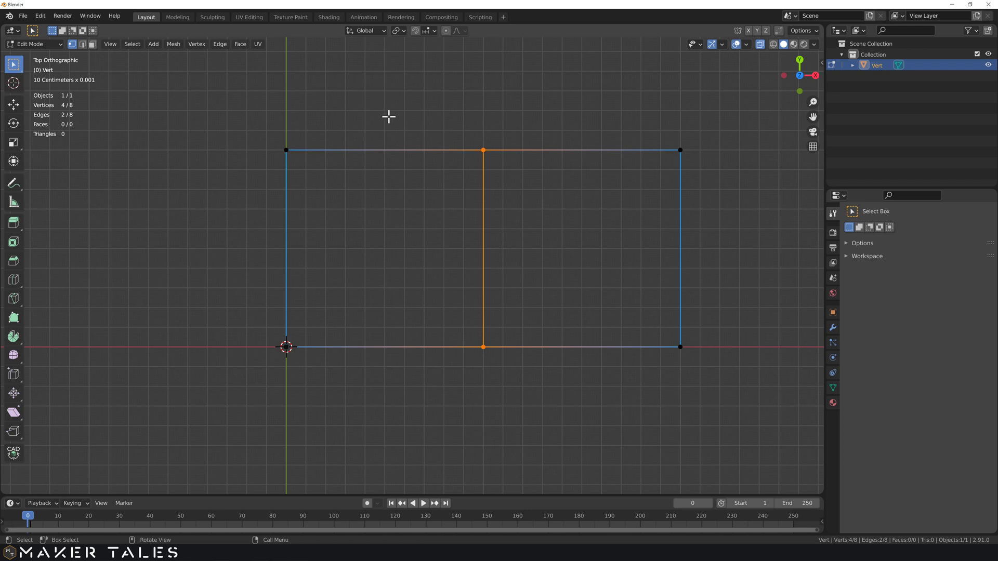
{"action": "key", "text": "m"}
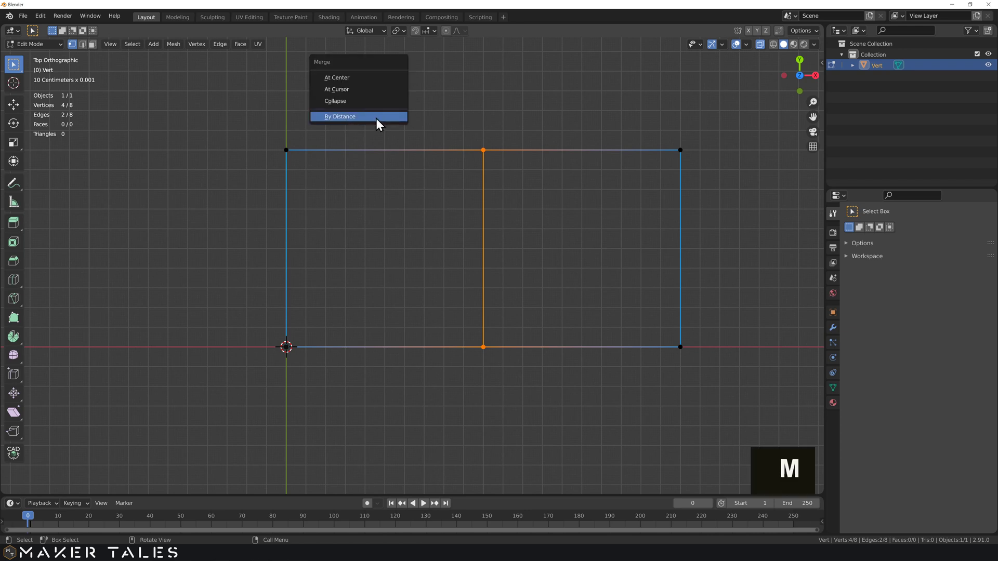
{"action": "left_click", "coordinate": [376, 118]}
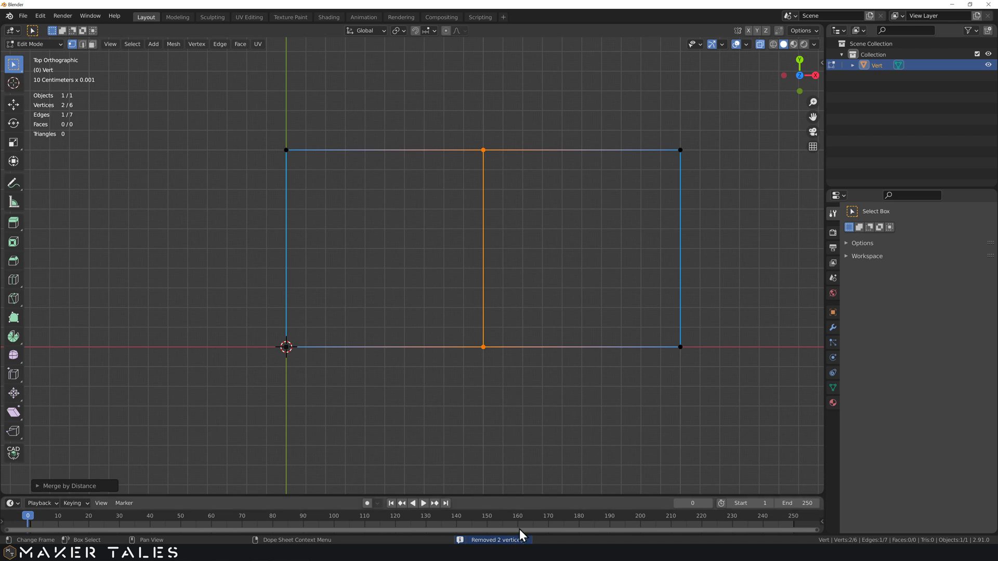
{"action": "left_click", "coordinate": [38, 486]}
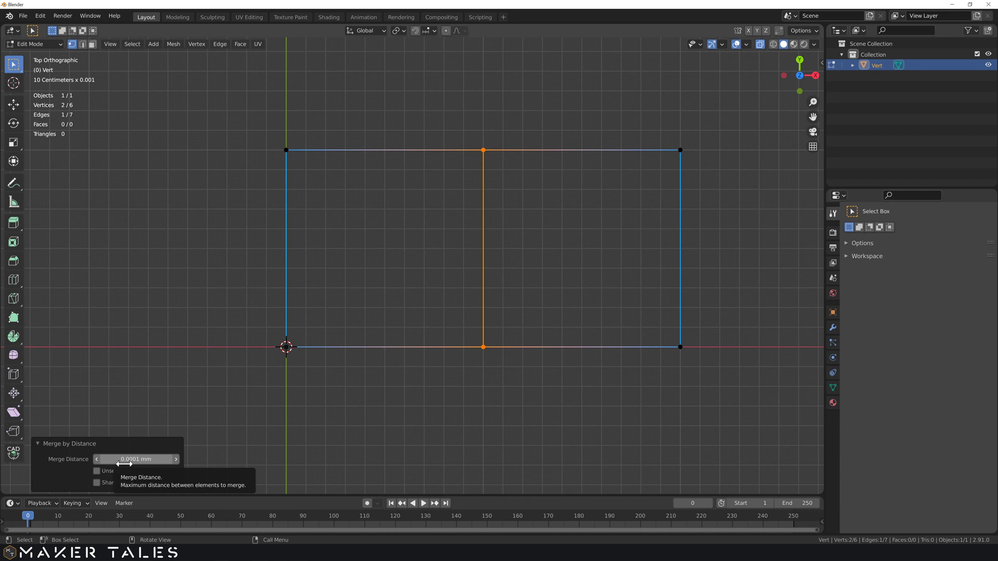
{"action": "left_click", "coordinate": [38, 444]}
Box-select the original square at the origin and duplicate it, placing the copy to its upper left
{"action": "middle_click_drag", "start_coordinate": [172, 326], "coordinate": [326, 323], "text": "shift"}
{"action": "left_click_drag", "start_coordinate": [385, 115], "coordinate": [660, 368]}
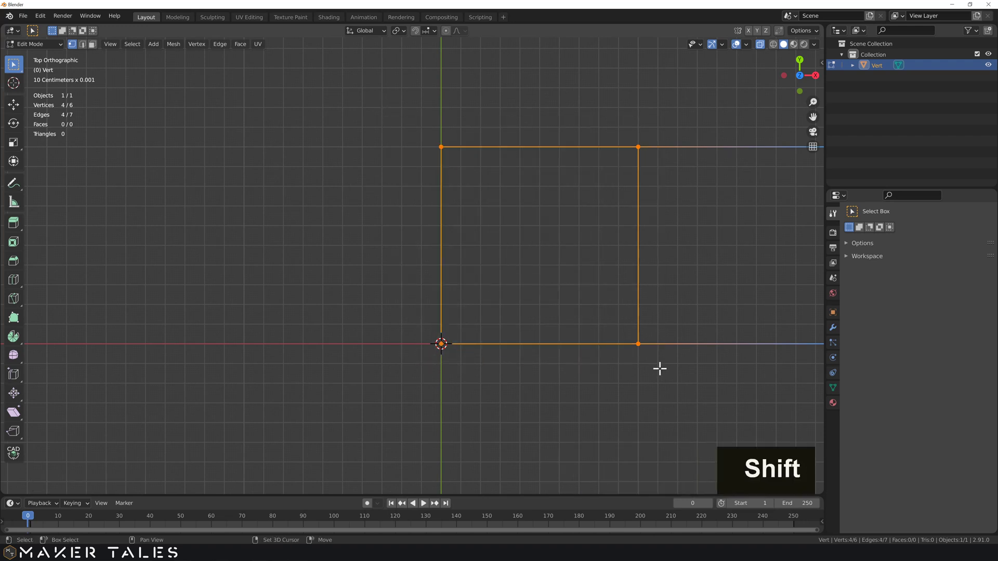
{"action": "key", "text": "shift+d"}
{"action": "left_click", "coordinate": [328, 312]}
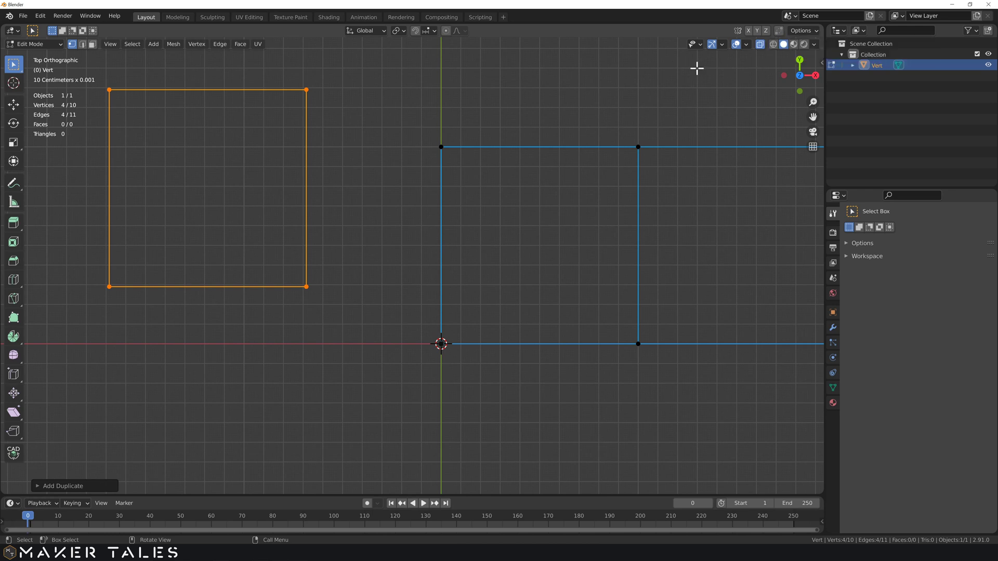
Enable Auto Merge in the tool options, leaving Split Edges & Faces off
{"action": "key", "text": "n"}
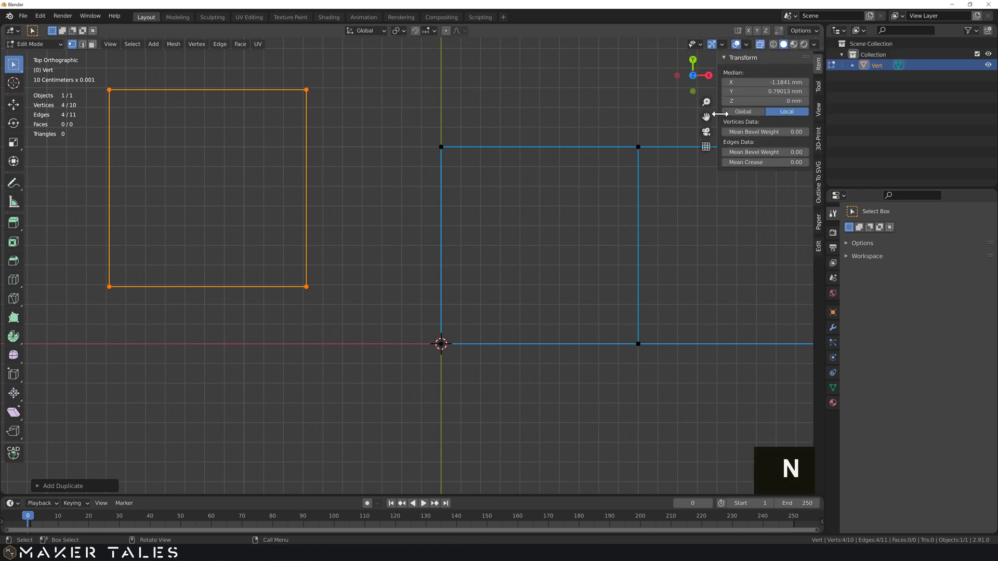
{"action": "left_click", "coordinate": [819, 87]}
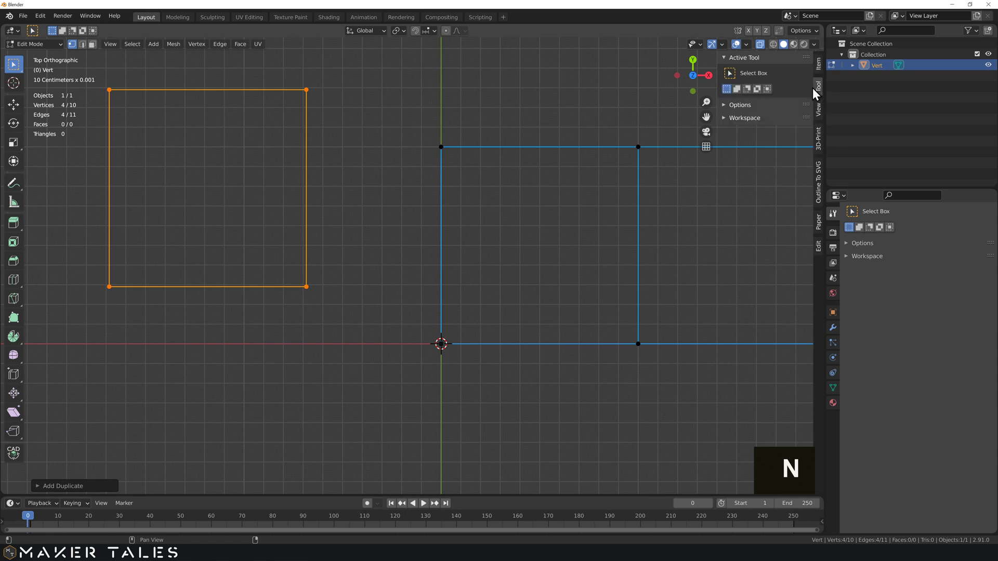
{"action": "left_click", "coordinate": [723, 104]}
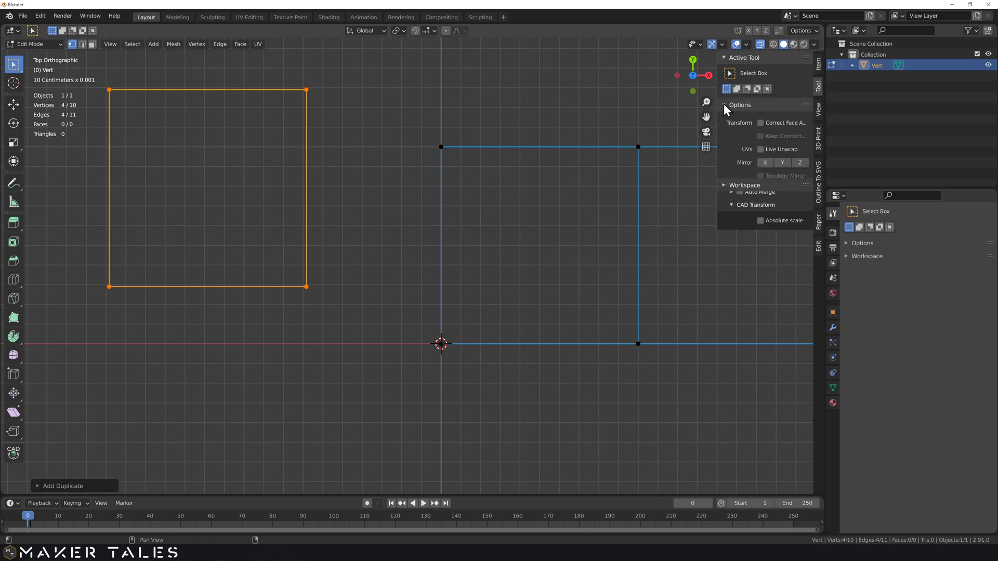
{"action": "left_click", "coordinate": [731, 191]}
{"action": "left_click_drag", "start_coordinate": [718, 179], "coordinate": [695, 179]}
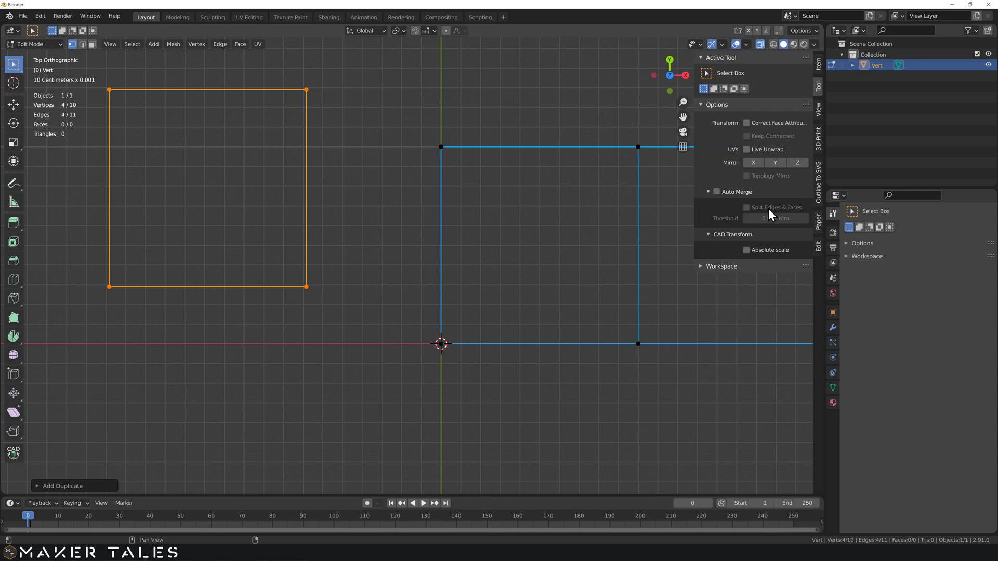
{"action": "left_click", "coordinate": [717, 192]}
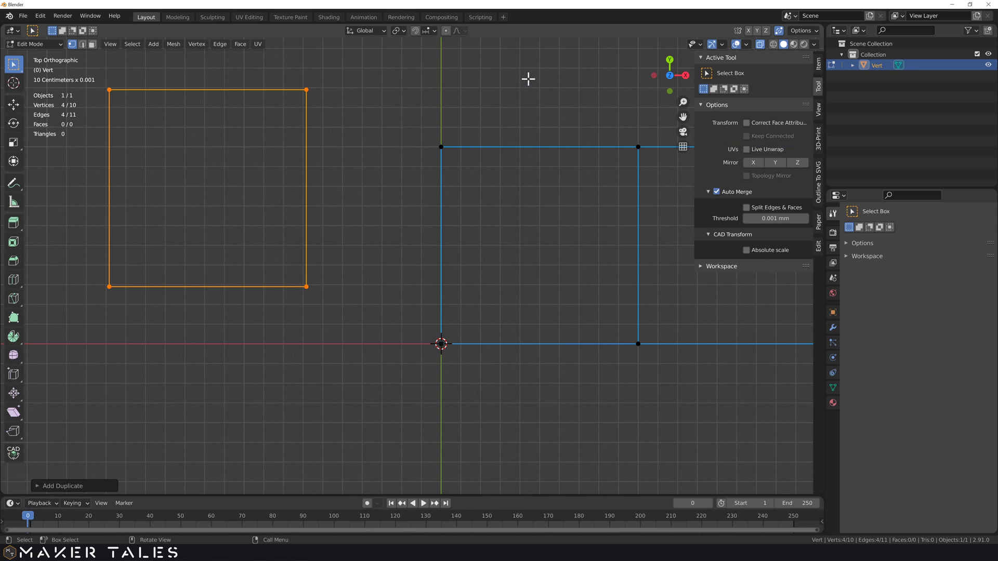
{"action": "key", "text": "n"}
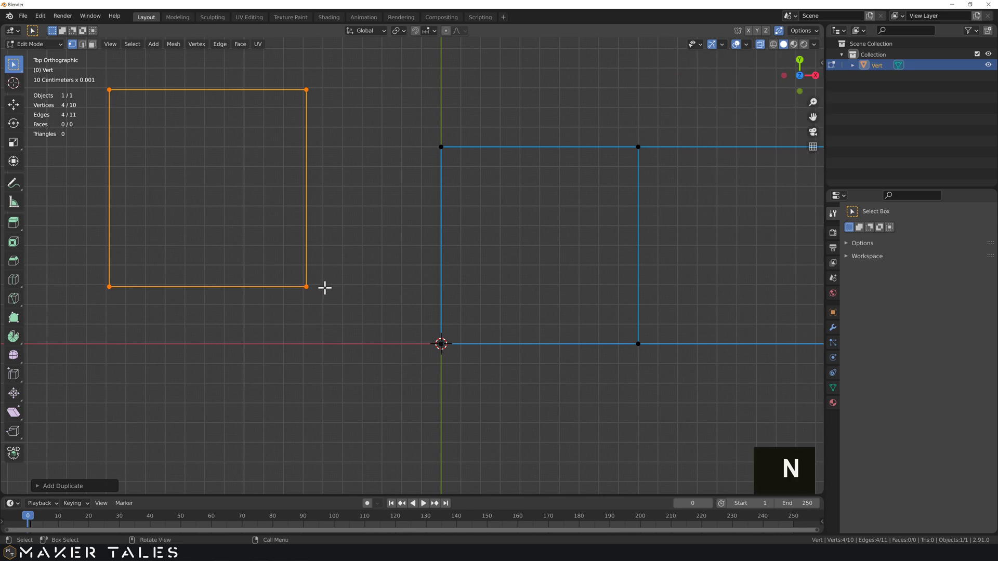
Move the new square with CAD Transform, snapping its lower-right vertex onto the original's lower-left vertex at the origin
{"action": "key", "text": "alt+c"}
{"action": "key", "text": "g"}
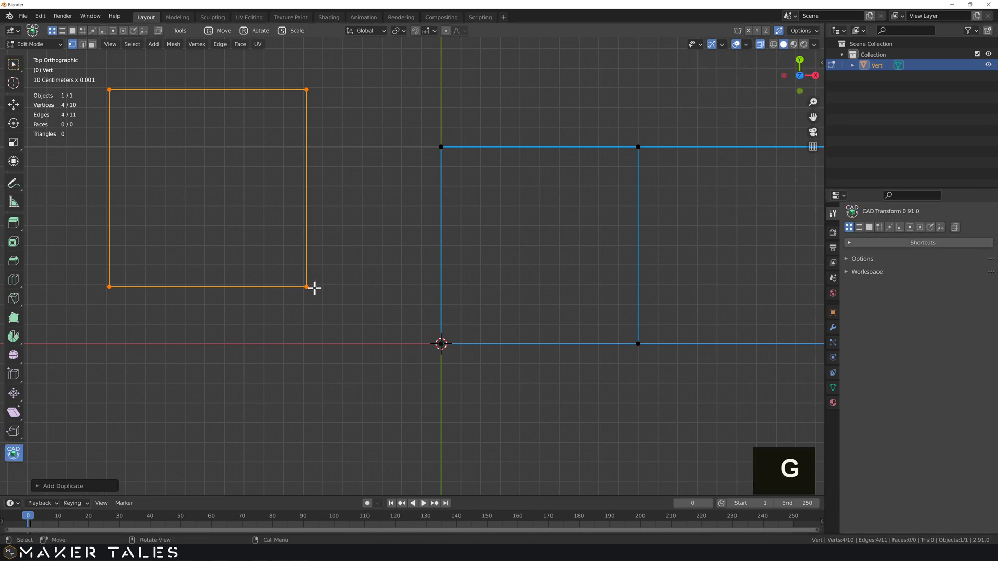
{"action": "left_click", "coordinate": [306, 287]}
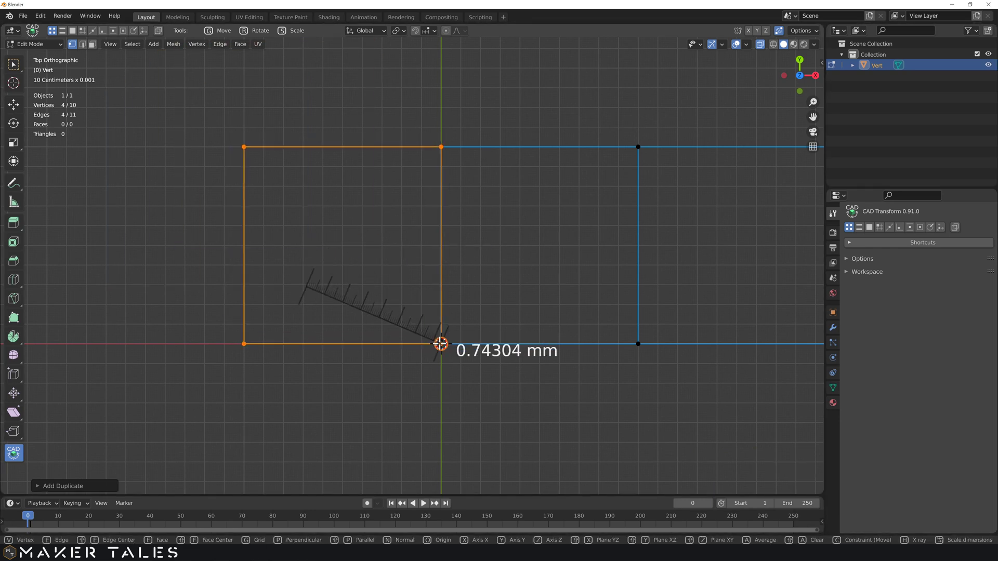
{"action": "left_click", "coordinate": [440, 344]}
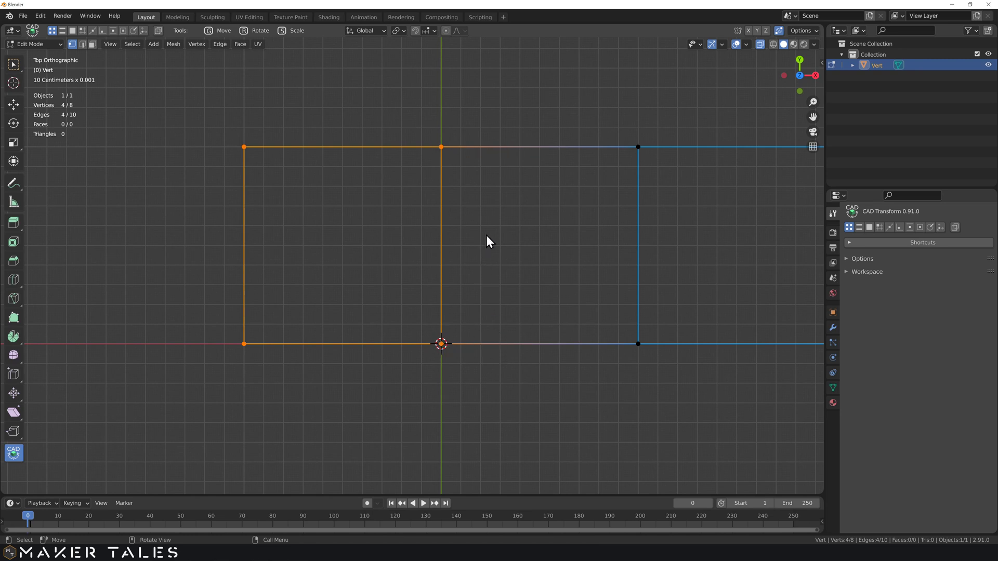
Switch to edge selection and select the middle square's lower and upper edges in turn, comparing edge and vertex modes
{"action": "middle_click_drag", "start_coordinate": [522, 250], "coordinate": [414, 240], "text": "shift"}
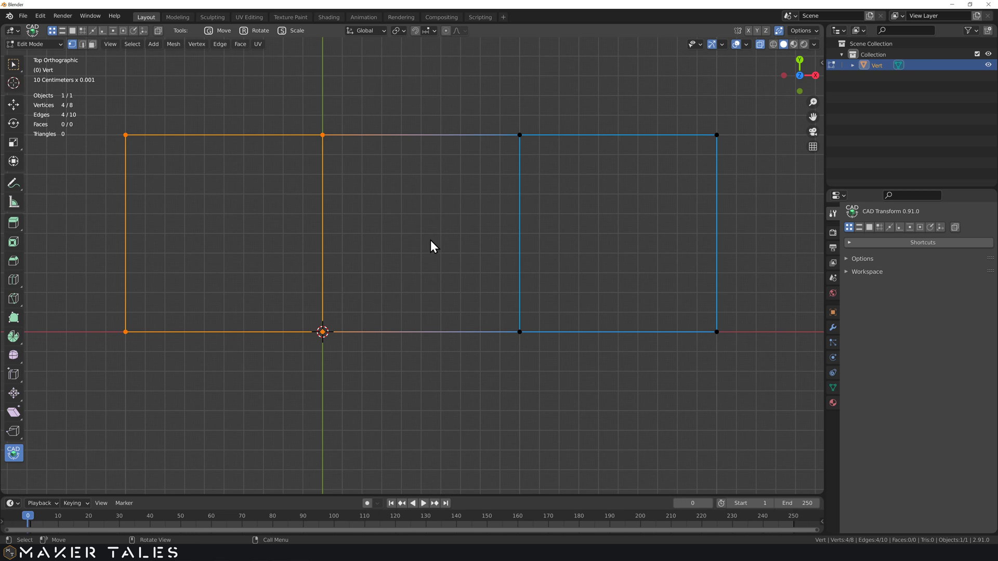
{"action": "key", "text": "2"}
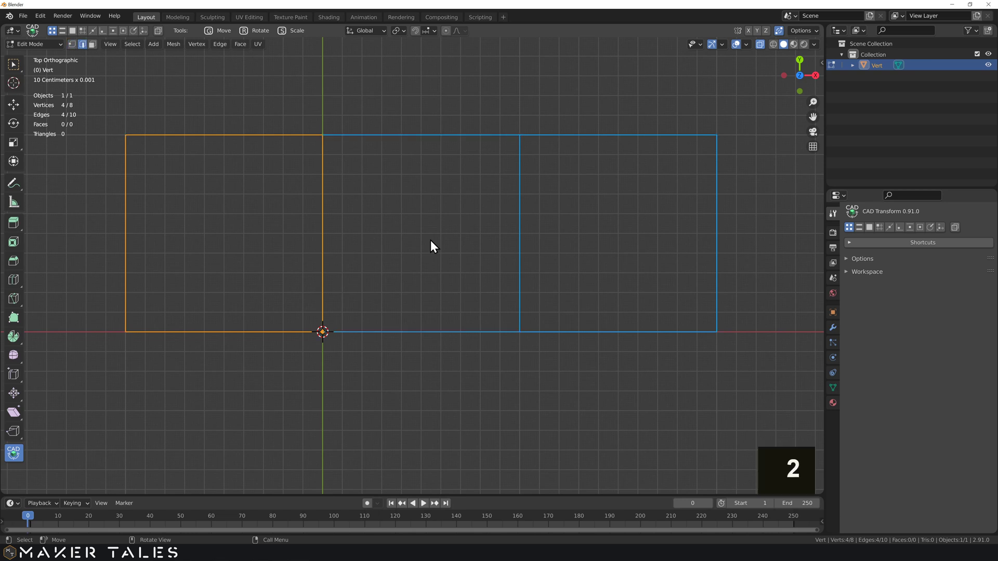
{"action": "left_click", "coordinate": [429, 272]}
{"action": "left_click", "coordinate": [429, 332]}
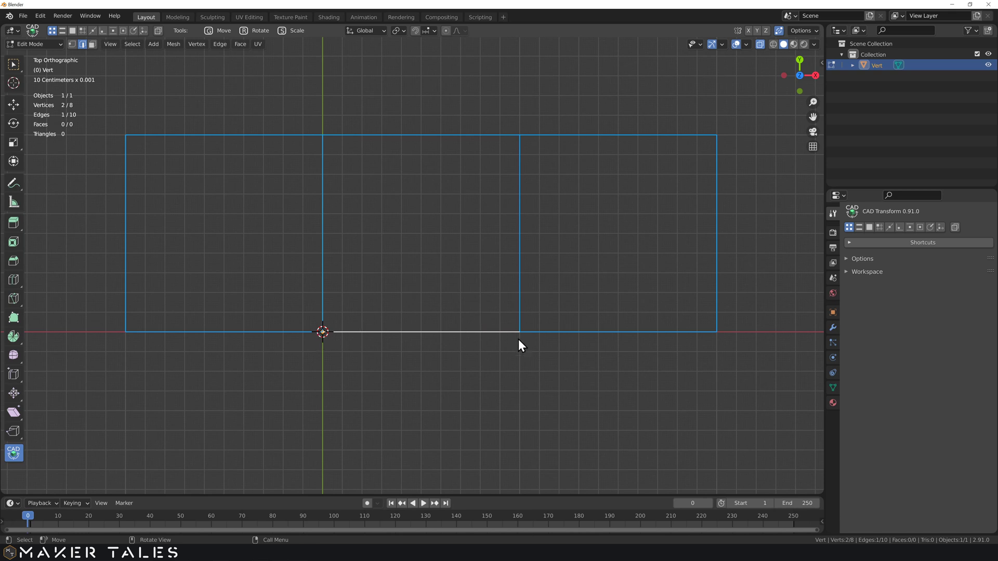
{"action": "left_click", "coordinate": [416, 135]}
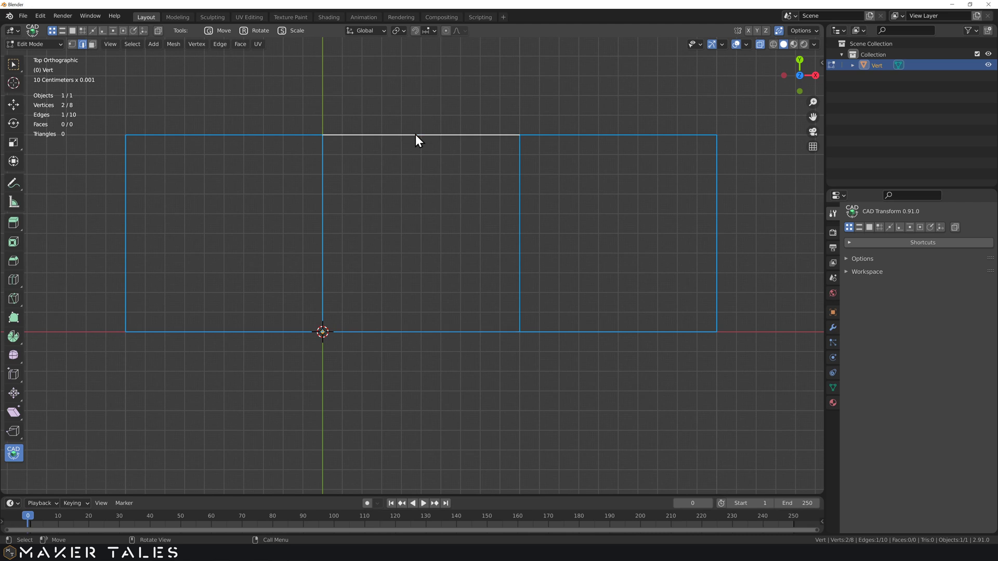
{"action": "key", "text": "1"}
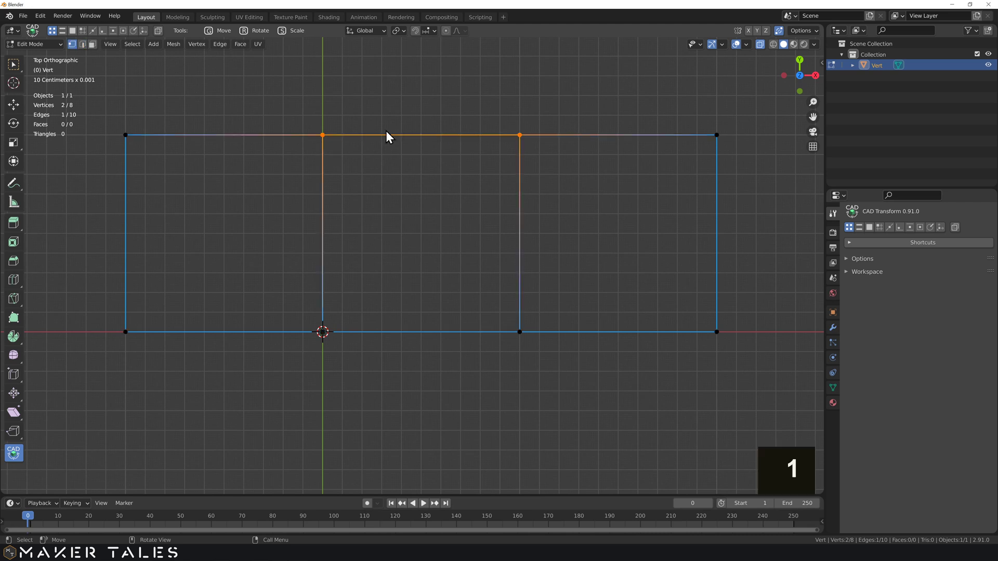
{"action": "key", "text": "2"}
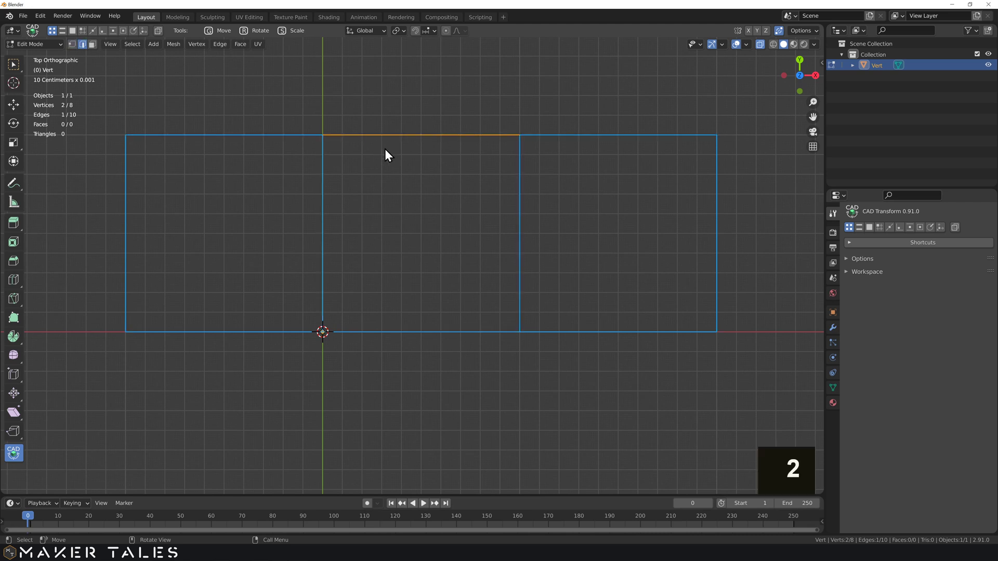
Extrude the middle square's lower edge, cancel its movement and box-select the overlapping geometry with Select Box
{"action": "left_click", "coordinate": [422, 332]}
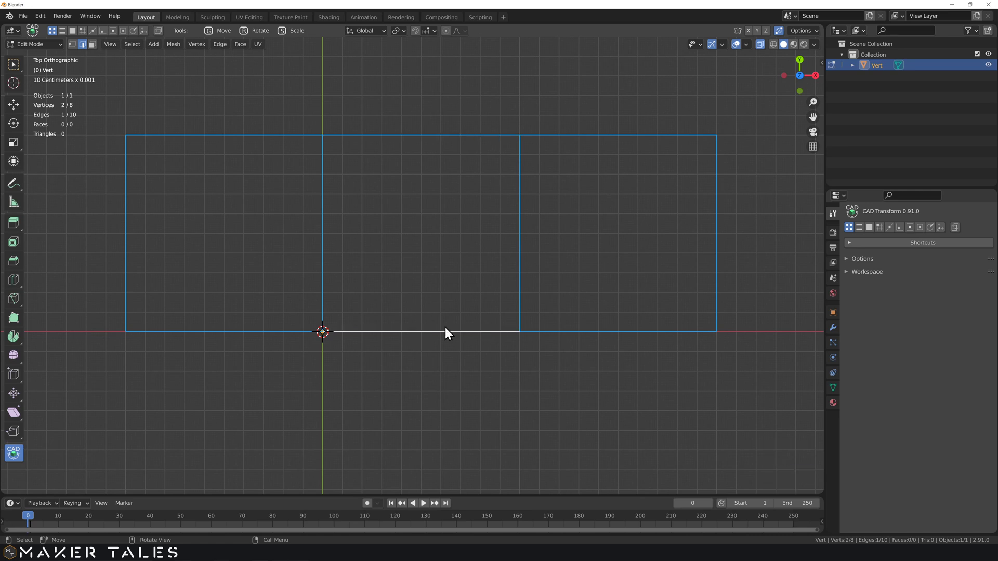
{"action": "key", "text": "e"}
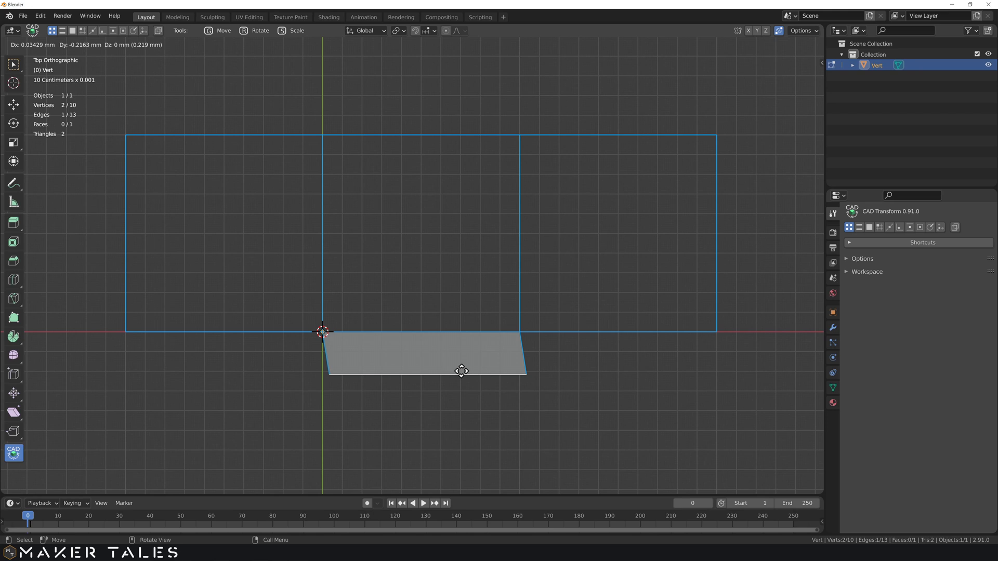
{"action": "right_click", "coordinate": [461, 371]}
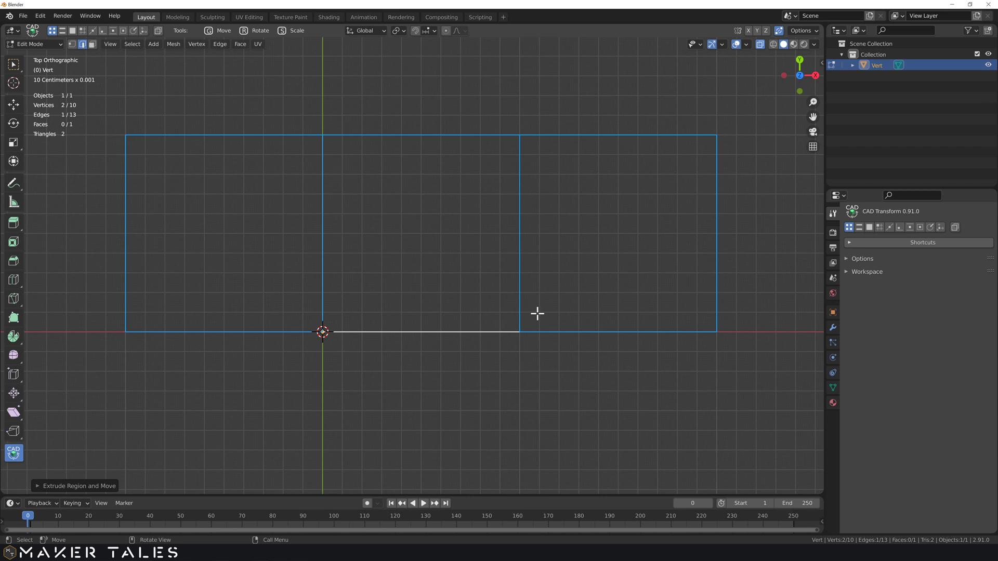
{"action": "key", "text": "w"}
{"action": "left_click_drag", "start_coordinate": [537, 310], "coordinate": [307, 368]}
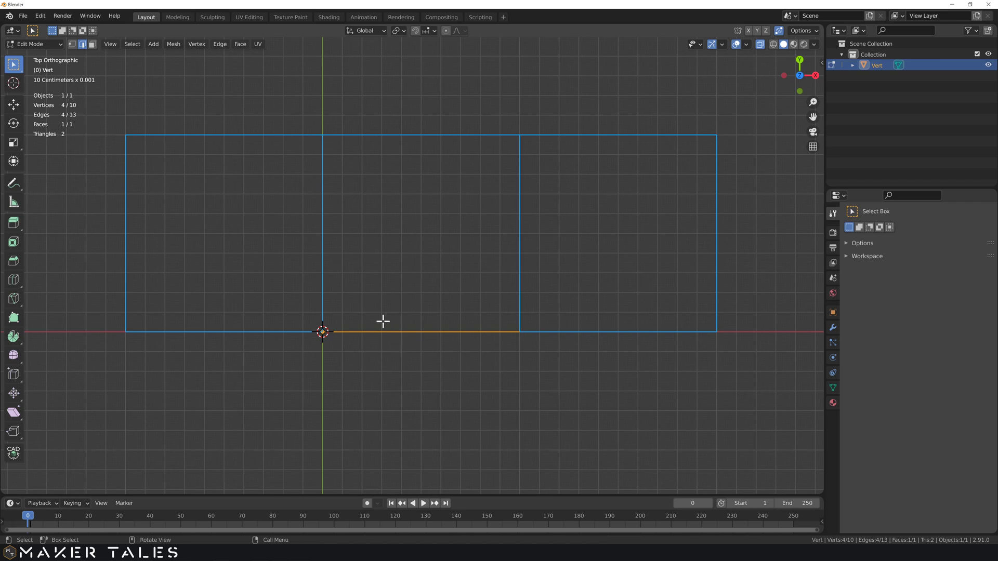
Select the extruded edge on the middle square's lower side, move it freely downward and undo the move
{"action": "left_click", "coordinate": [408, 332]}
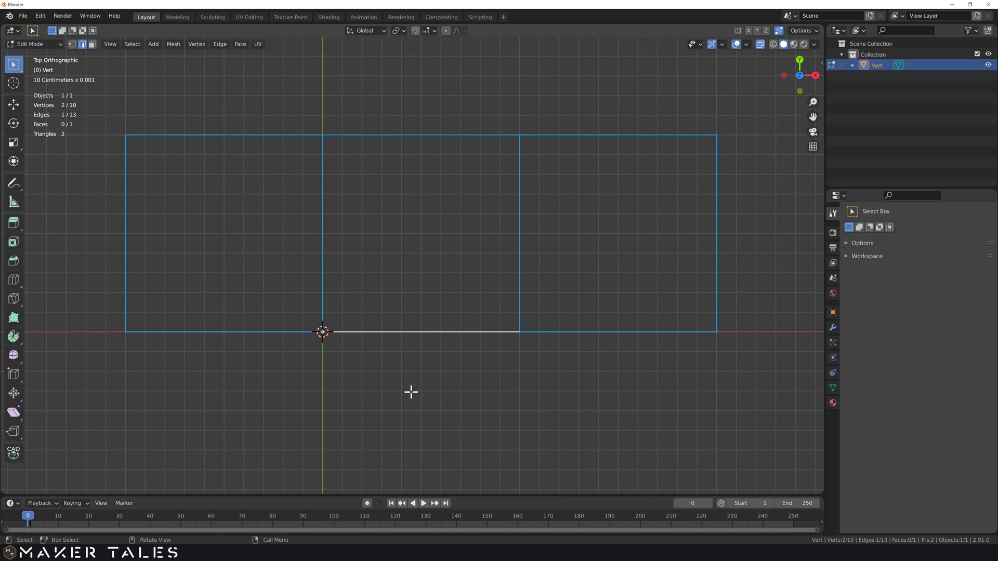
{"action": "key", "text": "g"}
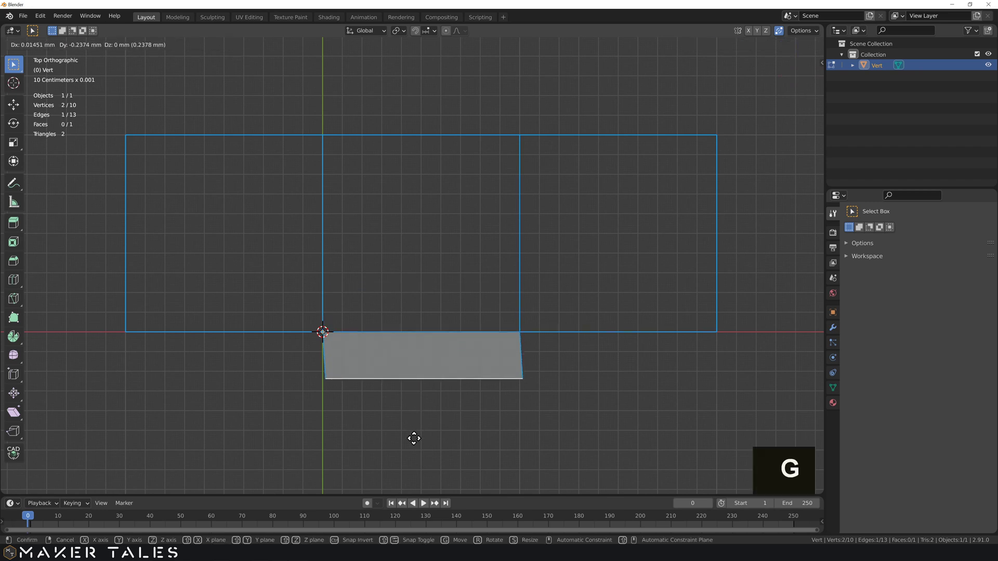
{"action": "left_click", "coordinate": [435, 426]}
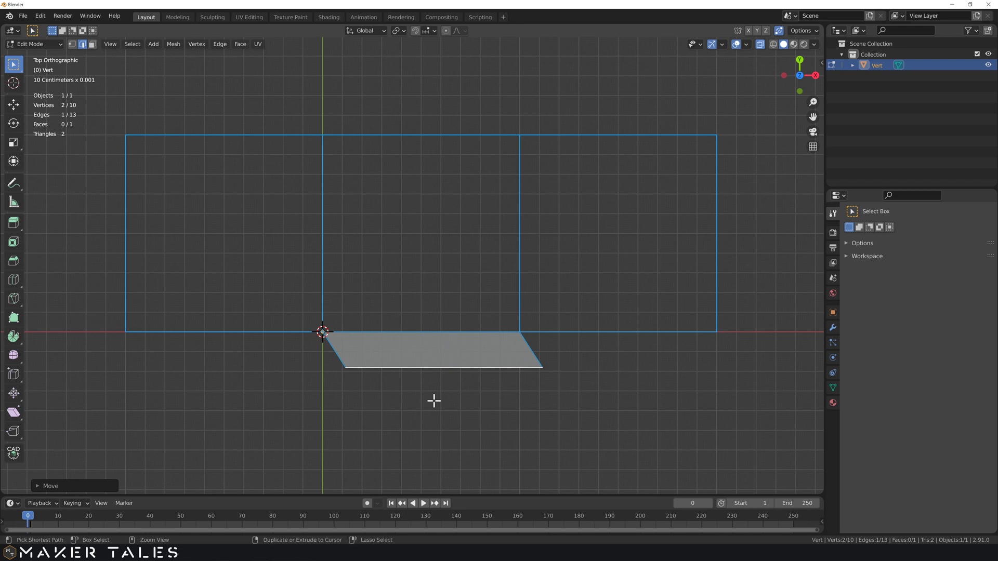
{"action": "key", "text": "ctrl+z"}
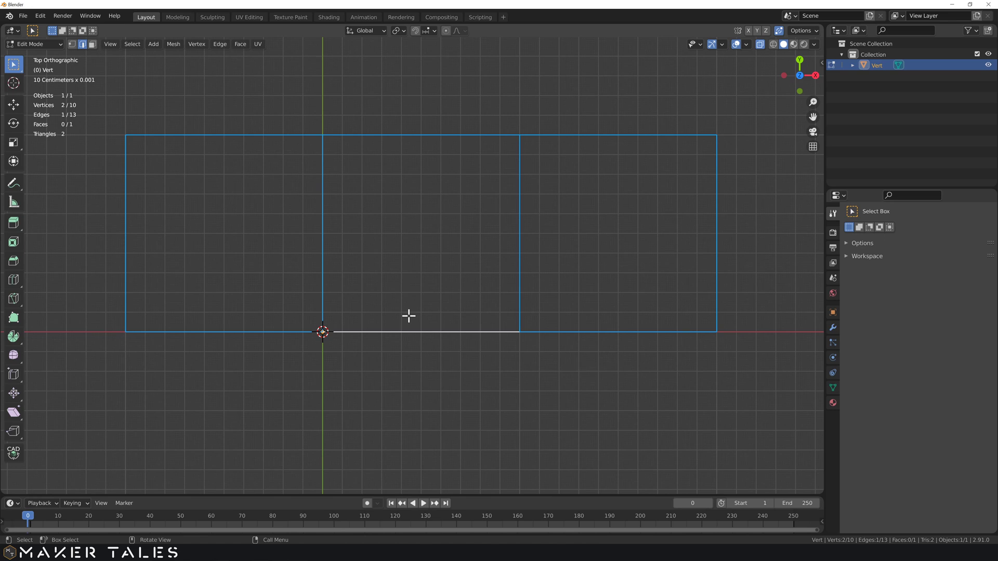
Select all geometry of the three squares and merge it by distance
{"action": "key", "text": "a"}
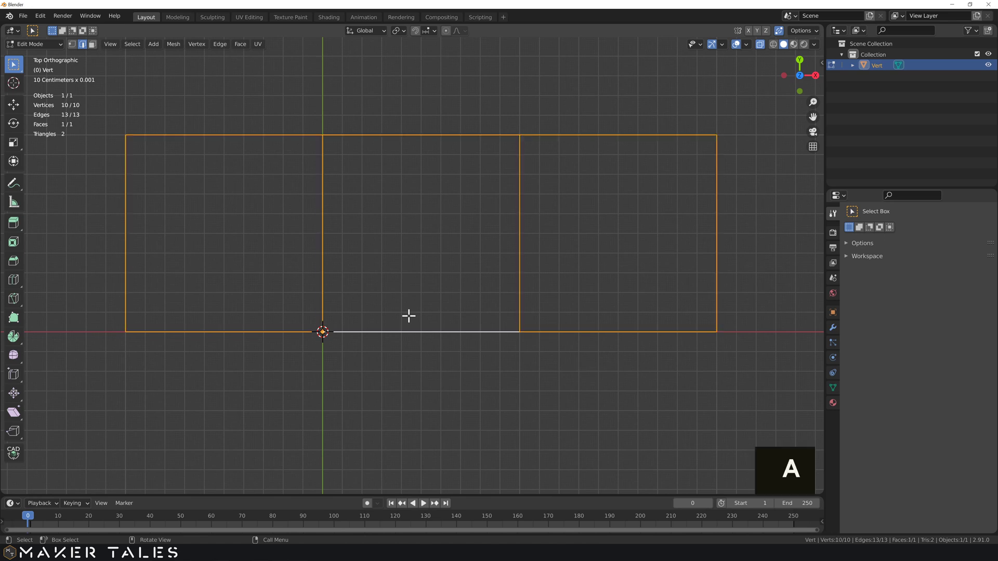
{"action": "key", "text": "m"}
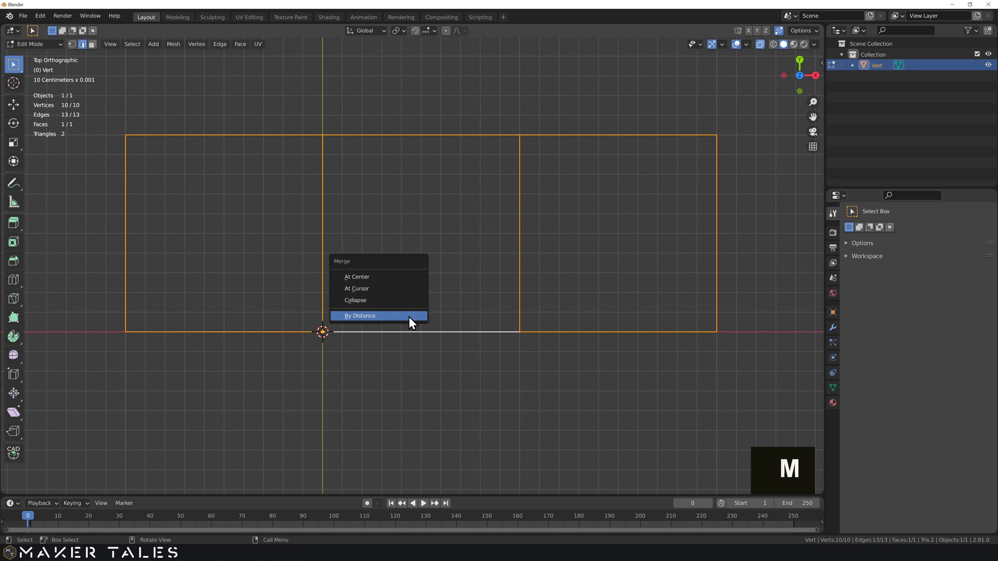
{"action": "left_click", "coordinate": [409, 316]}
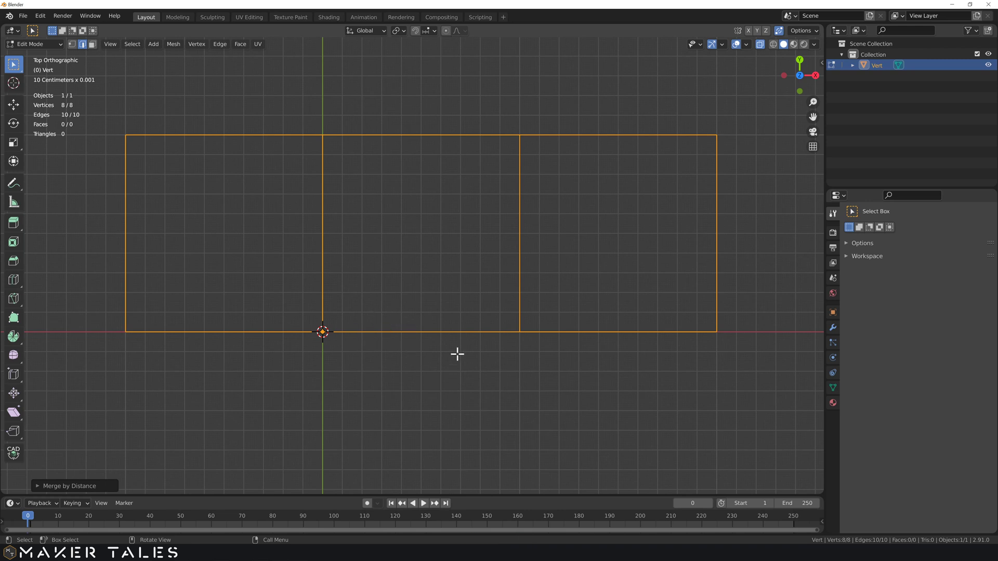
Extrude the middle square's lower edge -1 mm along Y to form a square below it
{"action": "scroll", "coordinate": [449, 364], "scroll_direction": "down", "scroll_amount": 1}
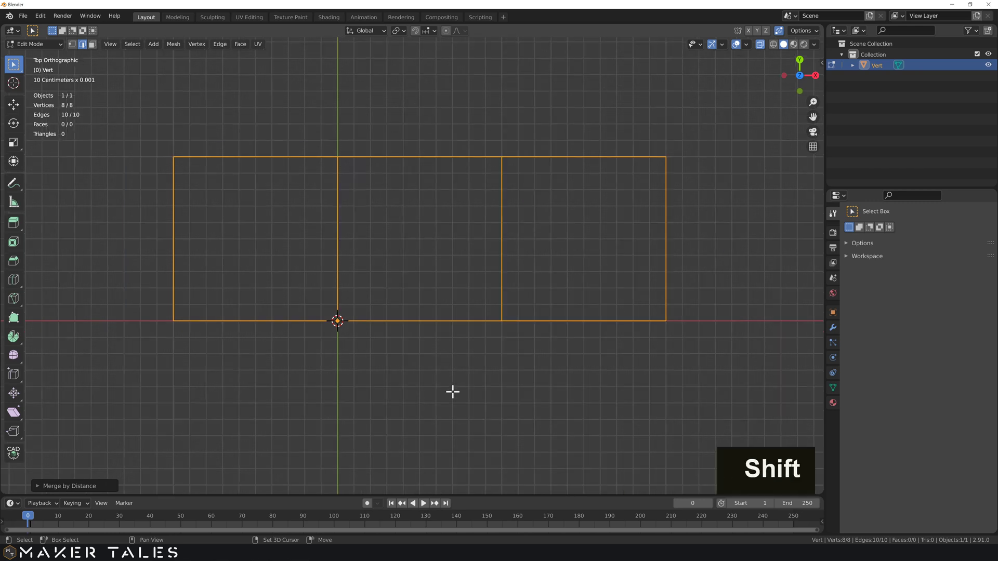
{"action": "middle_click_drag", "start_coordinate": [452, 392], "coordinate": [434, 294], "text": "shift"}
{"action": "left_click", "coordinate": [414, 225]}
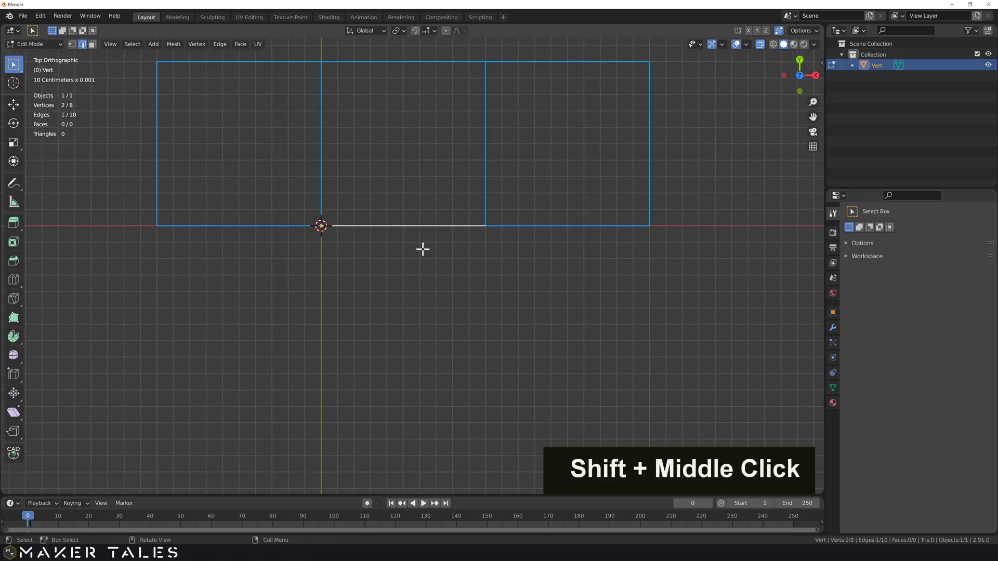
{"action": "key", "text": "e"}
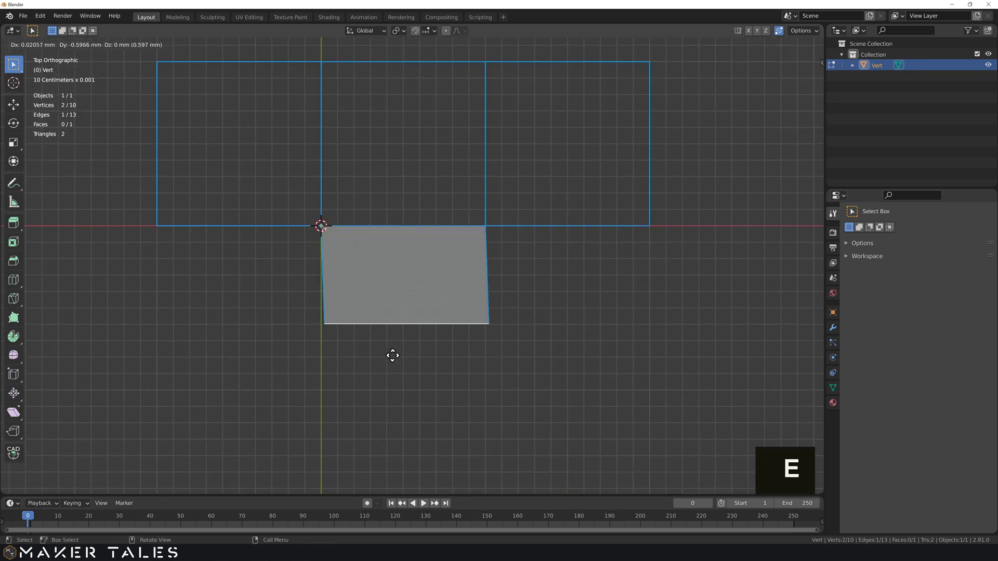
{"action": "key", "text": "y"}
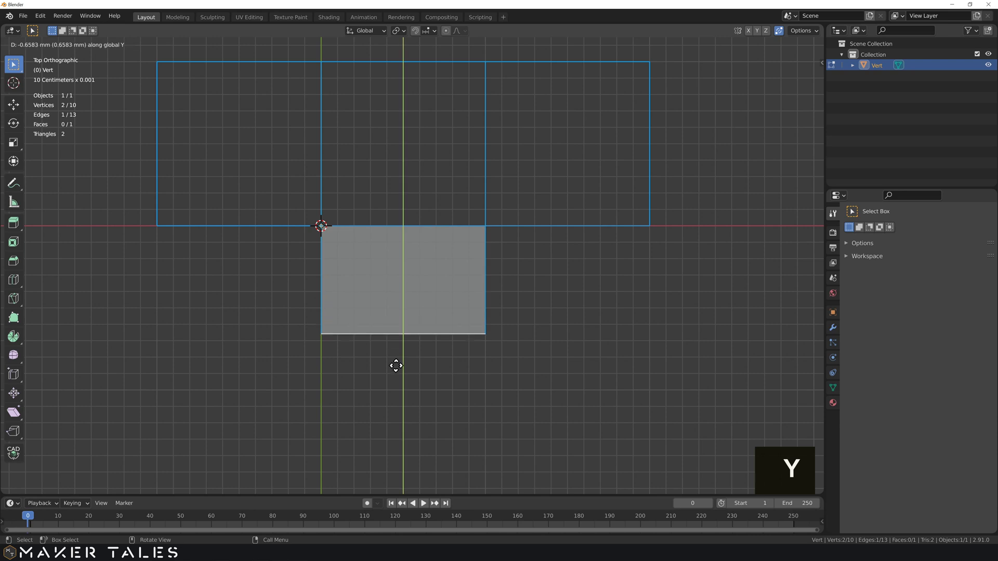
{"action": "type", "text": "-1"}
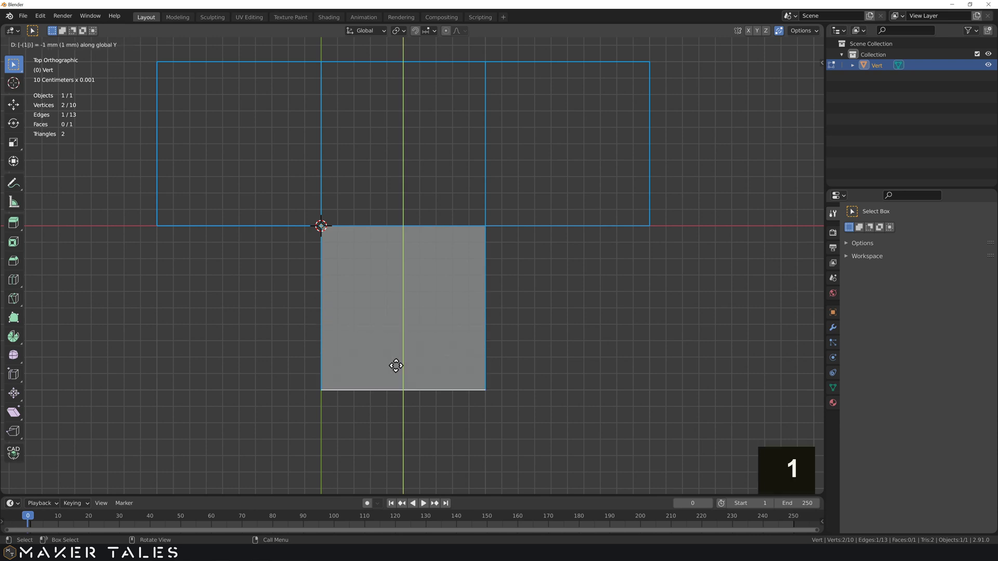
{"action": "key", "text": "Return"}
Extrude the middle square's upper edge 1 mm along Y and repeat the extrusion to add a second square above
{"action": "middle_click_drag", "start_coordinate": [427, 245], "coordinate": [395, 434], "text": "shift"}
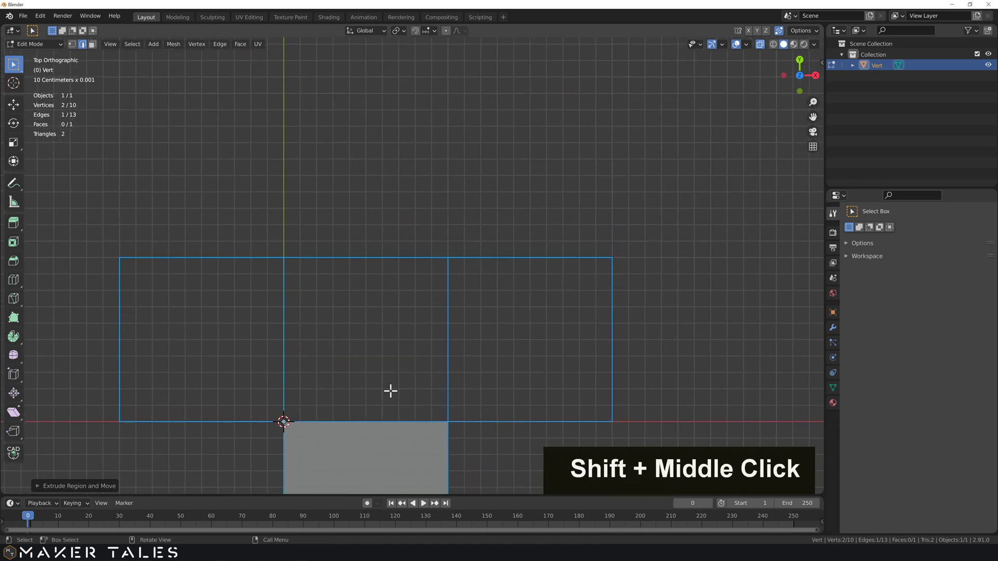
{"action": "left_click", "coordinate": [359, 258]}
{"action": "key", "text": "e"}
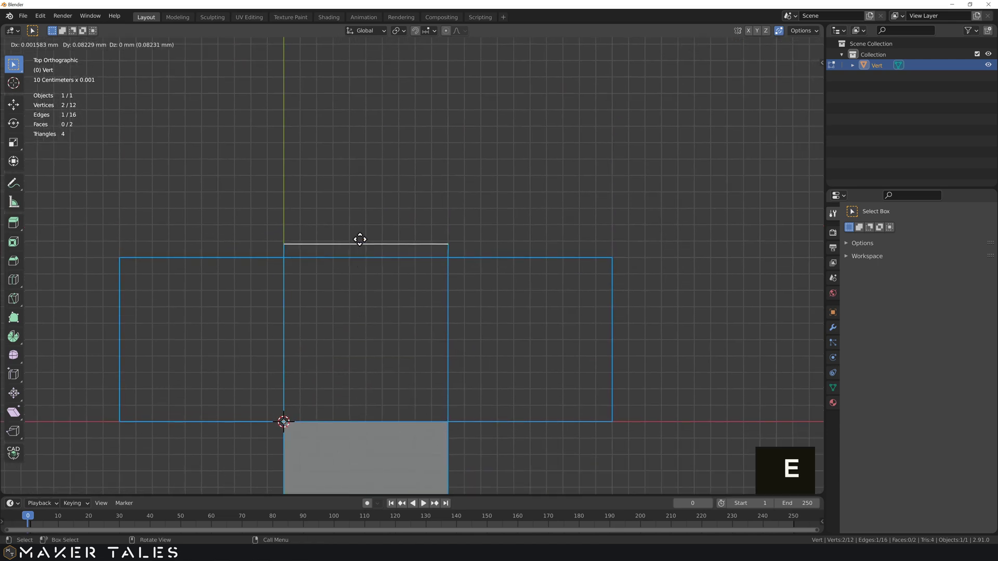
{"action": "key", "text": "y"}
{"action": "key", "text": "1"}
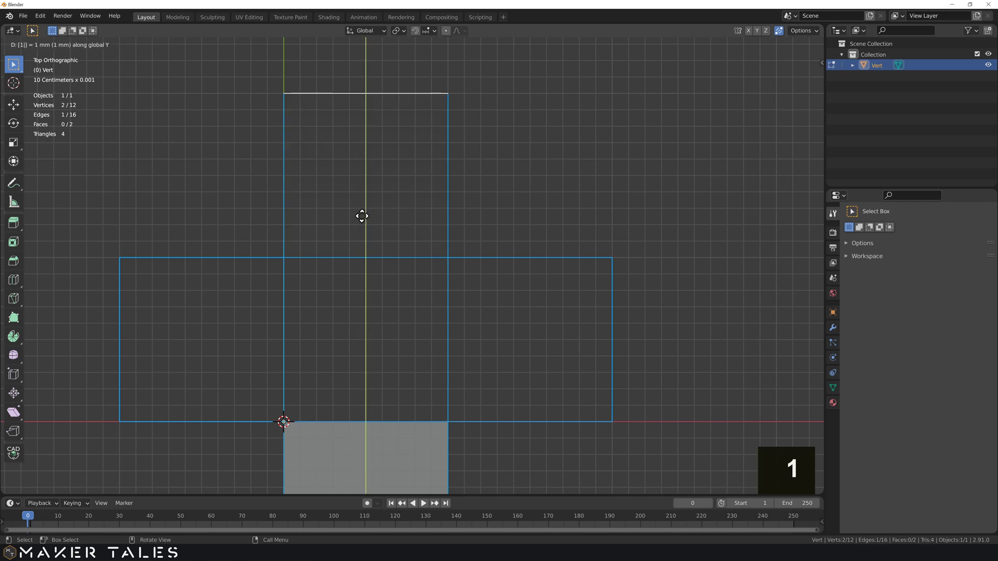
{"action": "key", "text": "Return"}
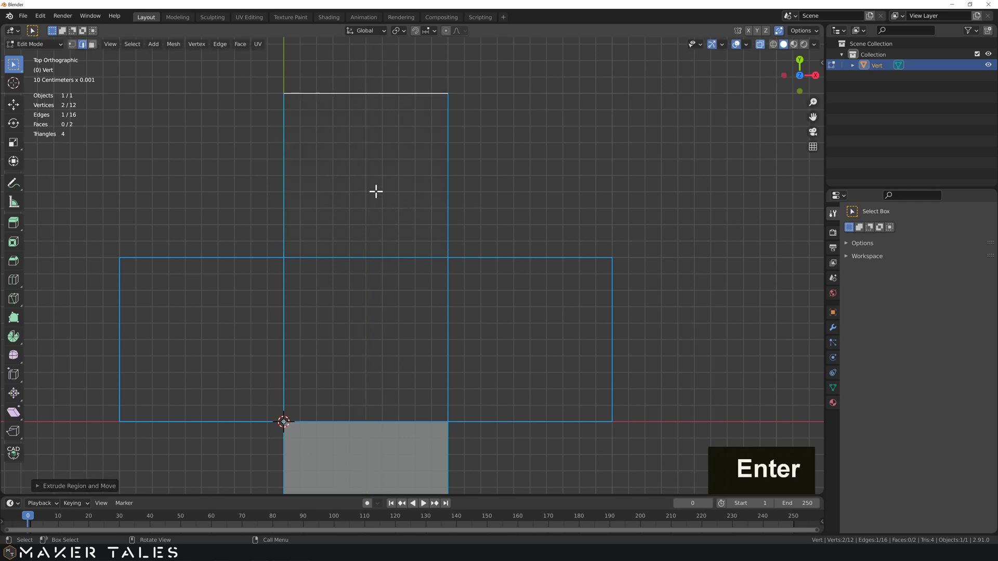
{"action": "middle_click_drag", "start_coordinate": [377, 192], "coordinate": [419, 354], "text": "shift"}
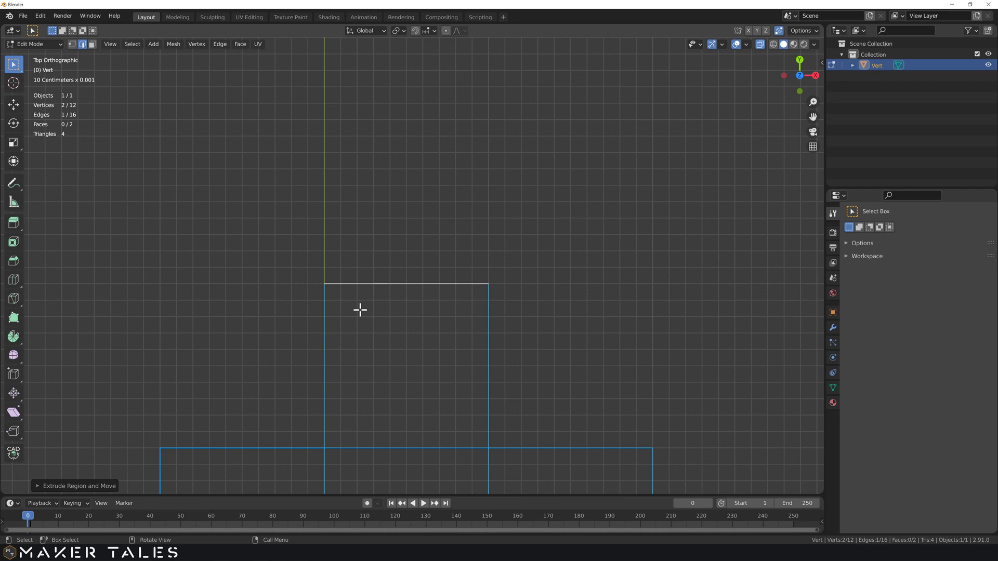
{"action": "key", "text": "shift+r"}
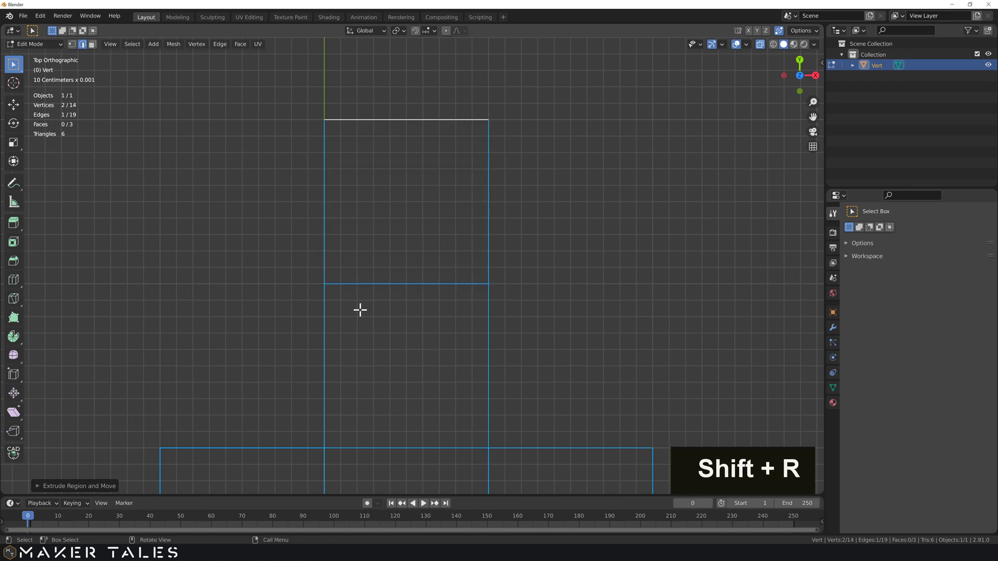
Select all geometry in face mode and delete only the faces, keeping the edges of the cube net
{"action": "scroll", "coordinate": [554, 280], "scroll_direction": "down", "scroll_amount": 3}
{"action": "middle_click_drag", "start_coordinate": [546, 303], "coordinate": [564, 157], "text": "shift"}
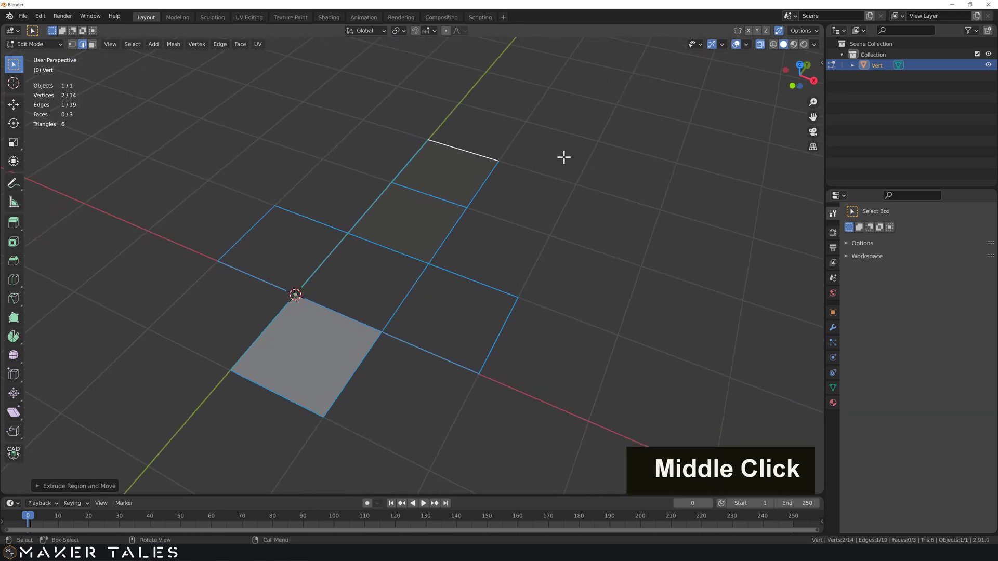
{"action": "key", "text": "3"}
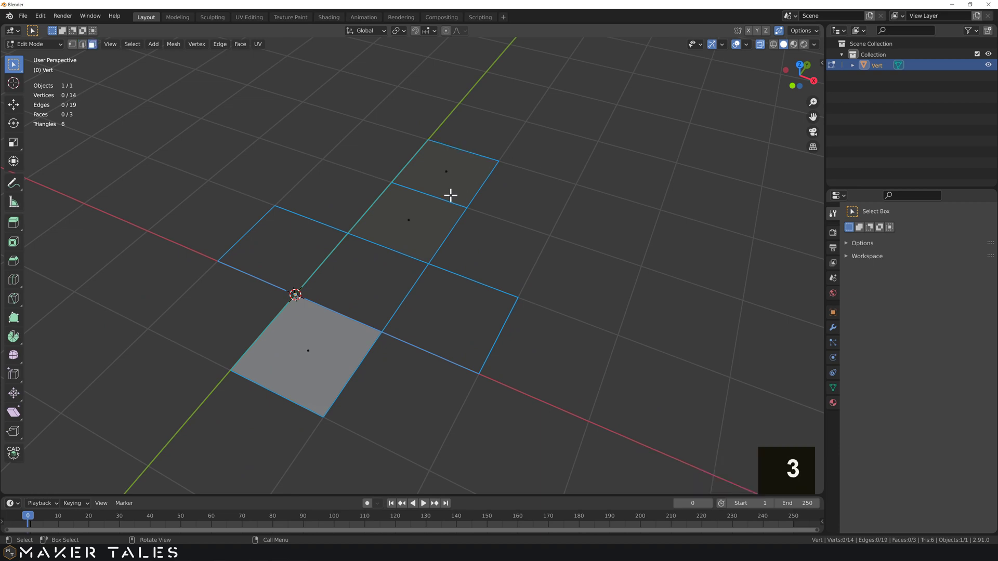
{"action": "key", "text": "a"}
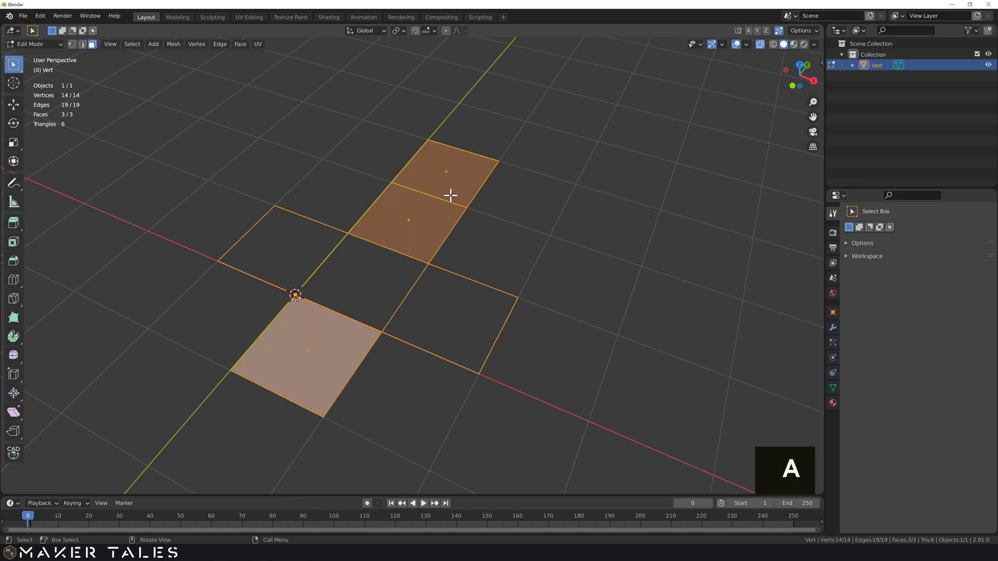
{"action": "key", "text": "x"}
{"action": "left_click", "coordinate": [406, 195]}
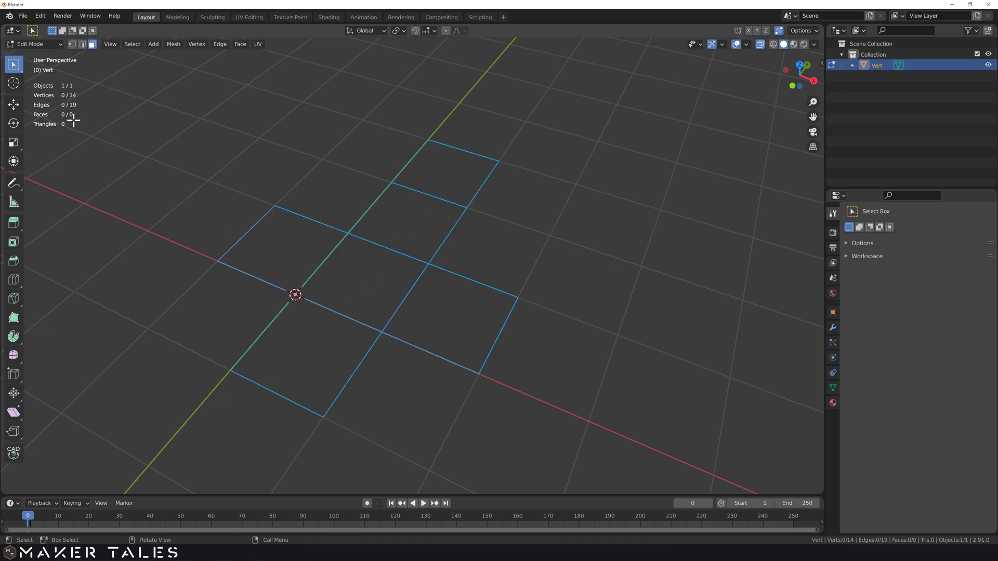
Save the file to the Desktop as cube net.blend
{"action": "left_click", "coordinate": [22, 16]}
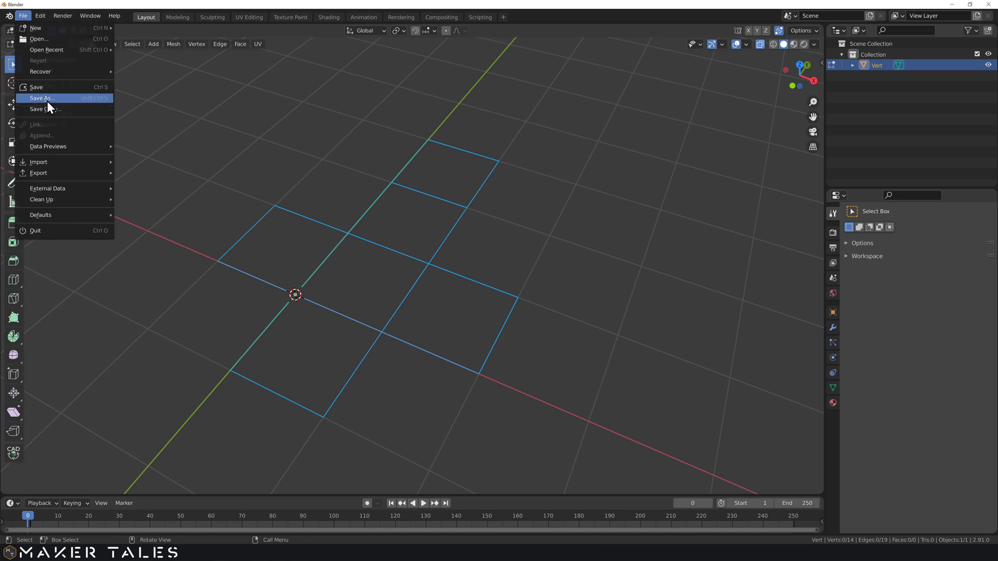
{"action": "left_click", "coordinate": [48, 101]}
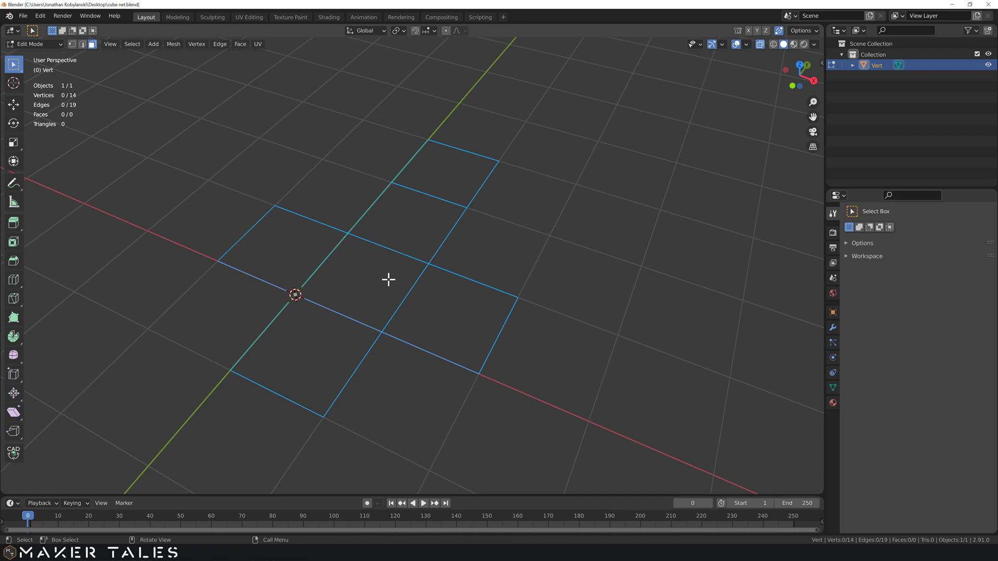
In top view, duplicate the right square's upper edge and place the copy about 0.8 mm above the square
{"action": "key", "text": "KP_7"}
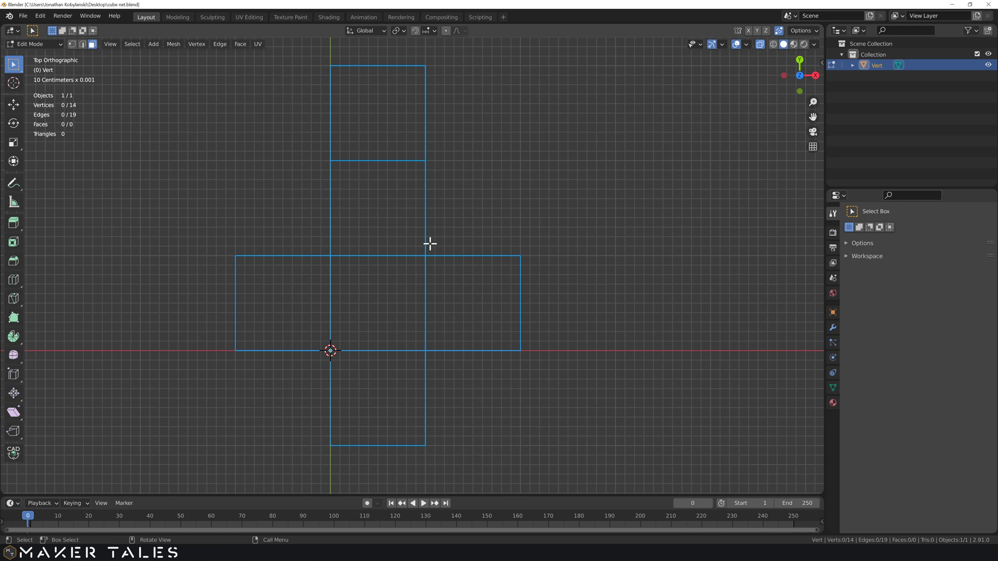
{"action": "key", "text": "2"}
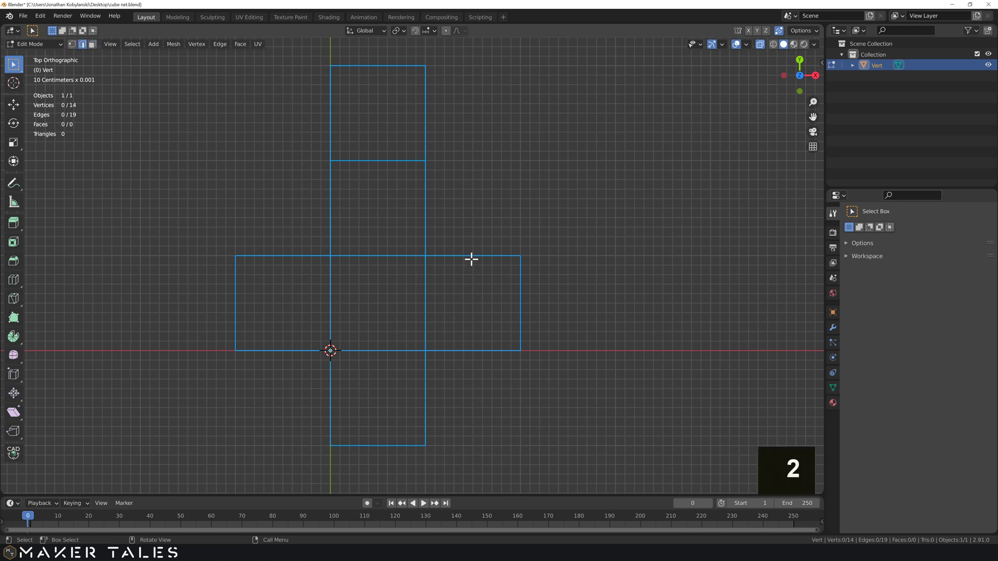
{"action": "left_click", "coordinate": [472, 257]}
{"action": "middle_click_drag", "start_coordinate": [471, 257], "coordinate": [428, 254], "text": "shift"}
{"action": "scroll", "coordinate": [400, 292], "scroll_direction": "up", "scroll_amount": 2}
{"action": "scroll", "coordinate": [400, 293], "scroll_direction": "up", "scroll_amount": 3}
{"action": "key", "text": "shift+d"}
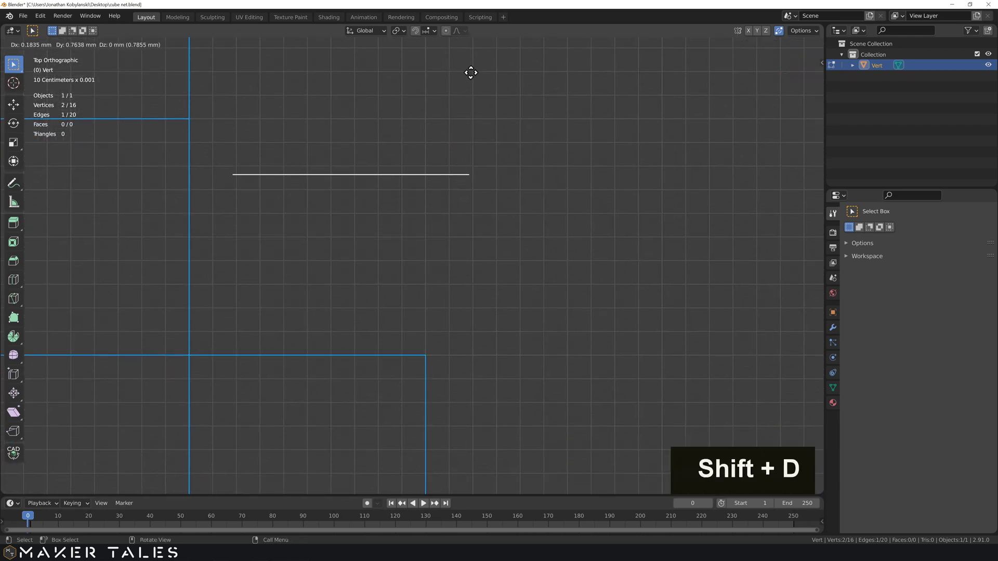
{"action": "left_click", "coordinate": [471, 70]}
Duplicate the loose edge about 0.26 mm below itself and rotate the new copy counterclockwise so the two edges converge
{"action": "key", "text": "shift+d"}
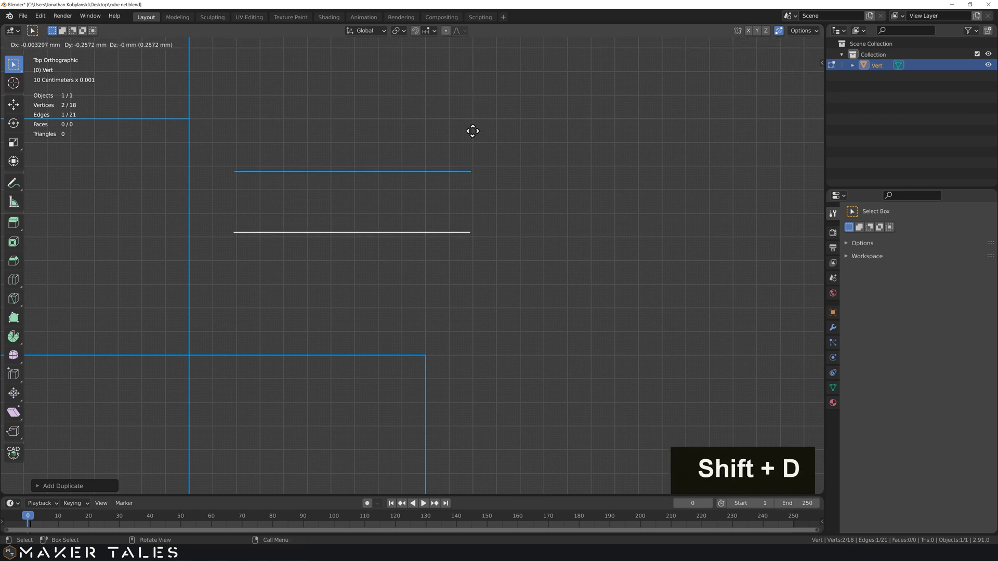
{"action": "left_click", "coordinate": [473, 131]}
{"action": "key", "text": "r"}
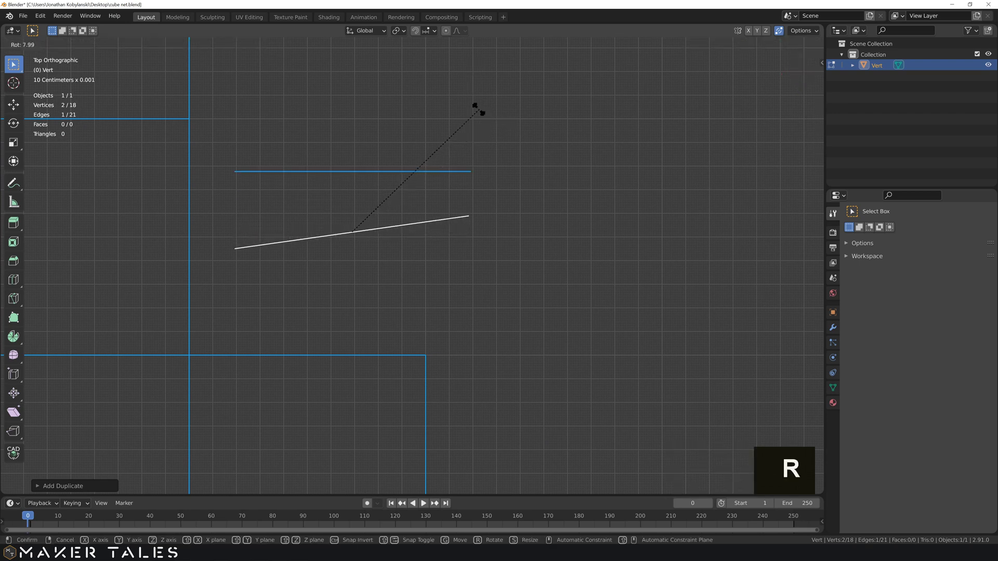
{"action": "left_click", "coordinate": [455, 102]}
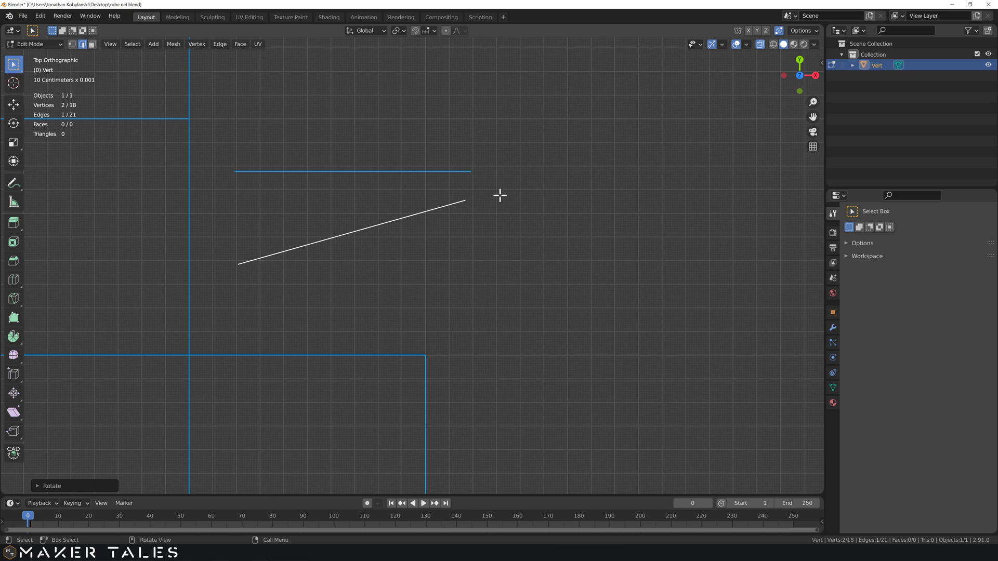
Try TinyCAD's VTX | AUTO on both loose edges in vertex mode to extend them to their intersection, and undo it
{"action": "key", "text": "1"}
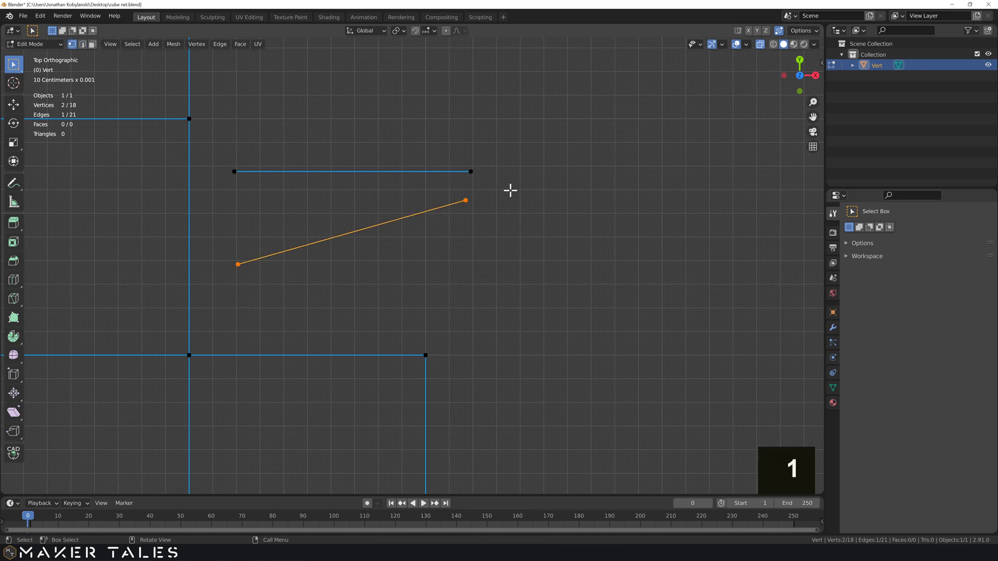
{"action": "left_click_drag", "start_coordinate": [503, 137], "coordinate": [216, 284]}
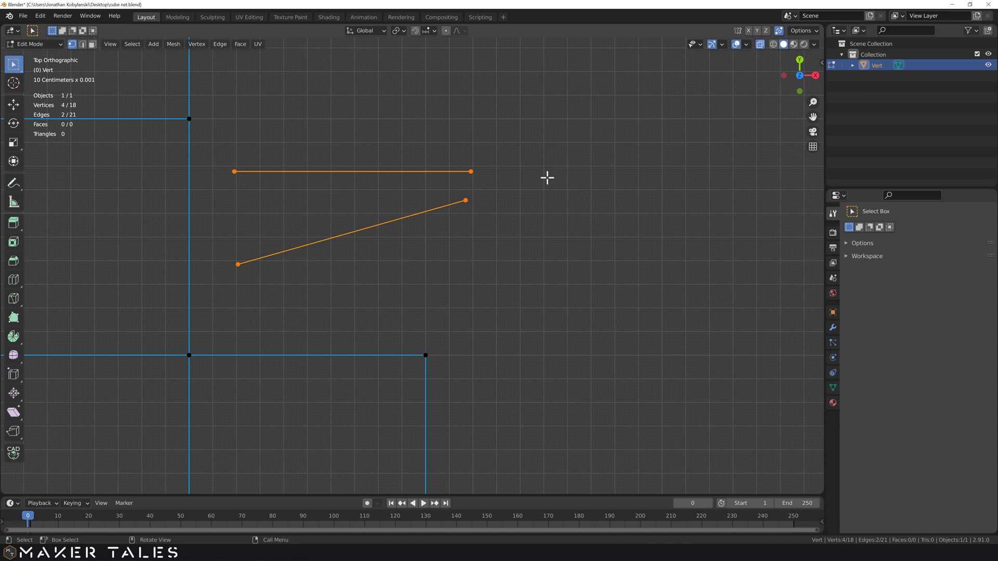
{"action": "middle_click_drag", "start_coordinate": [557, 174], "coordinate": [521, 234], "text": "shift"}
{"action": "scroll", "coordinate": [497, 235], "scroll_direction": "up", "scroll_amount": 2}
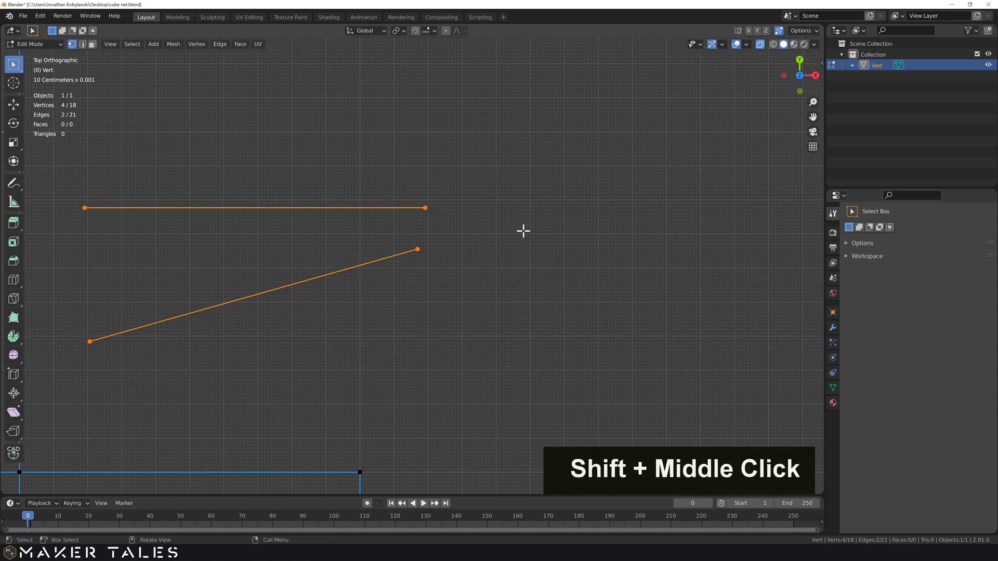
{"action": "right_click", "coordinate": [280, 225]}
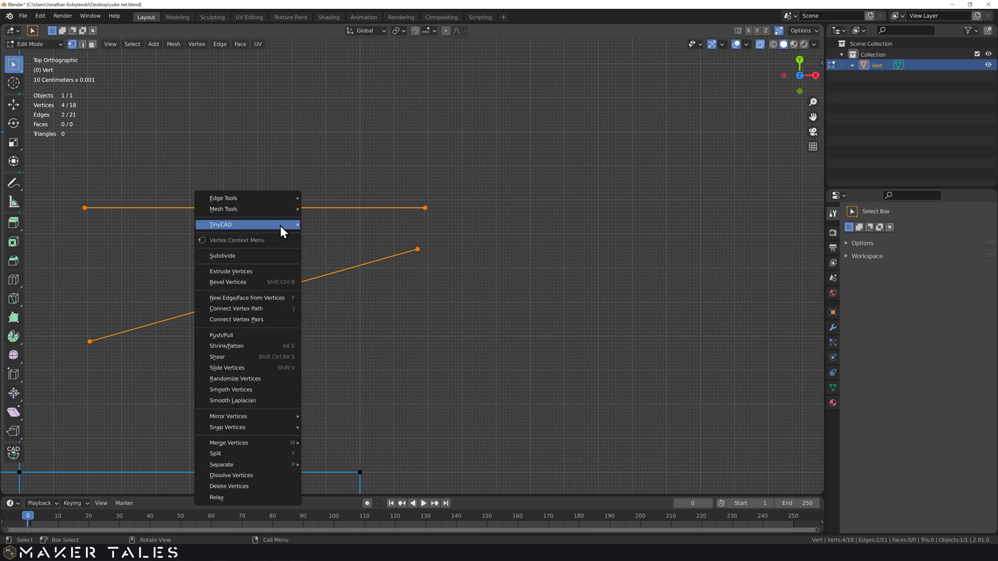
{"action": "mouse_move", "coordinate": [280, 226]}
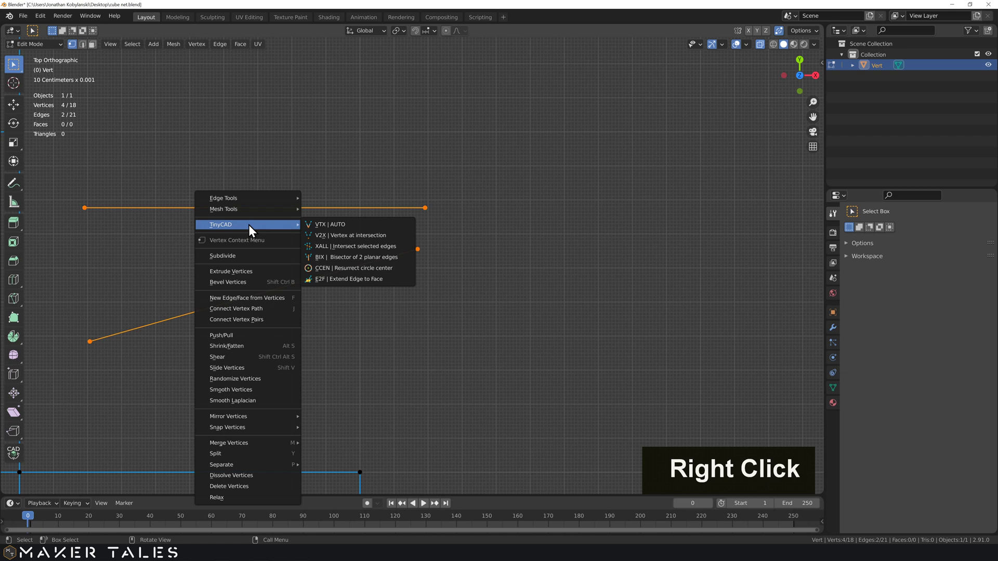
{"action": "left_click", "coordinate": [343, 226]}
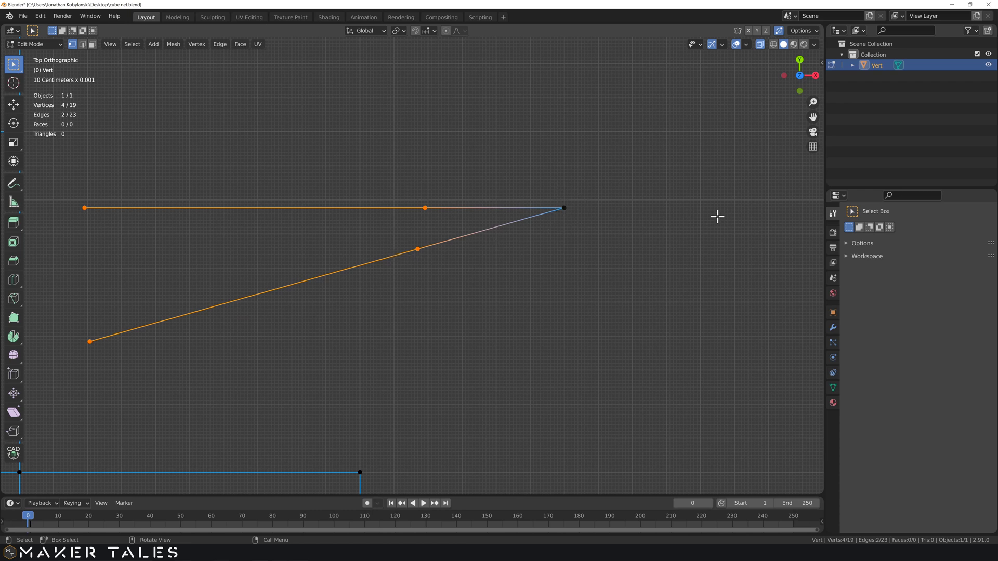
{"action": "key", "text": "ctrl+z"}
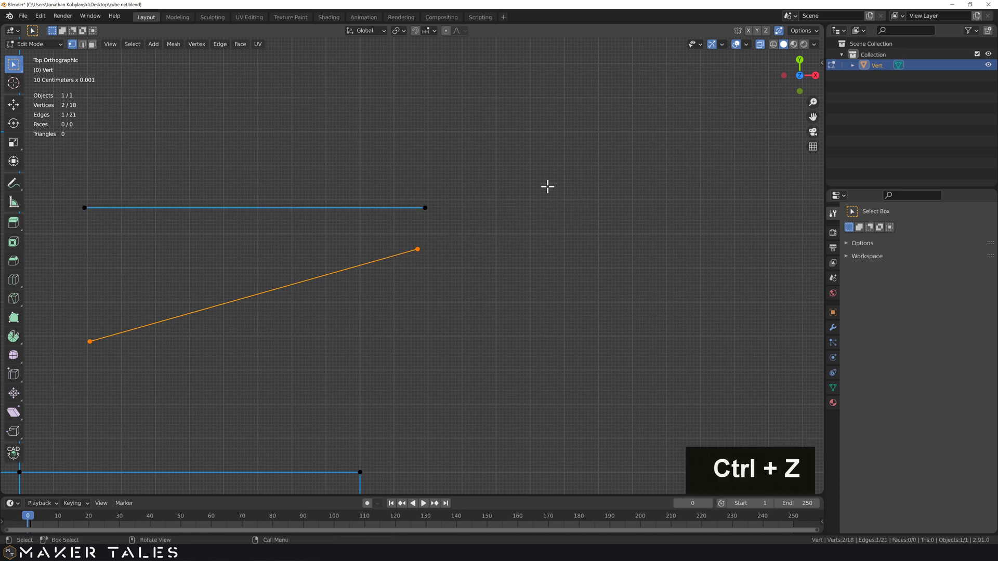
Select both loose edges again and place a vertex at their projected intersection with TinyCAD's V2X
{"action": "left_click_drag", "start_coordinate": [488, 128], "coordinate": [60, 374]}
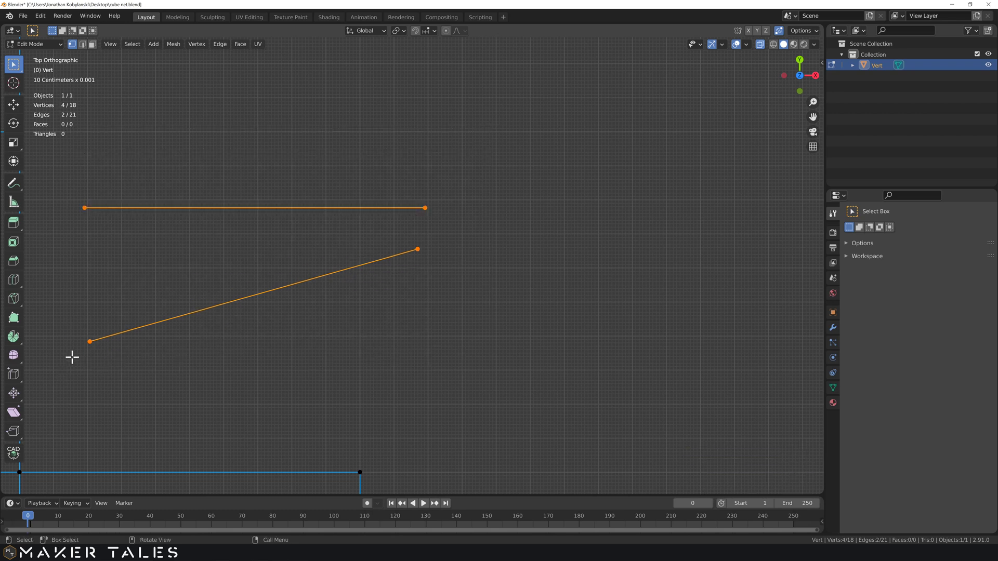
{"action": "right_click", "coordinate": [191, 232]}
{"action": "mouse_move", "coordinate": [192, 231]}
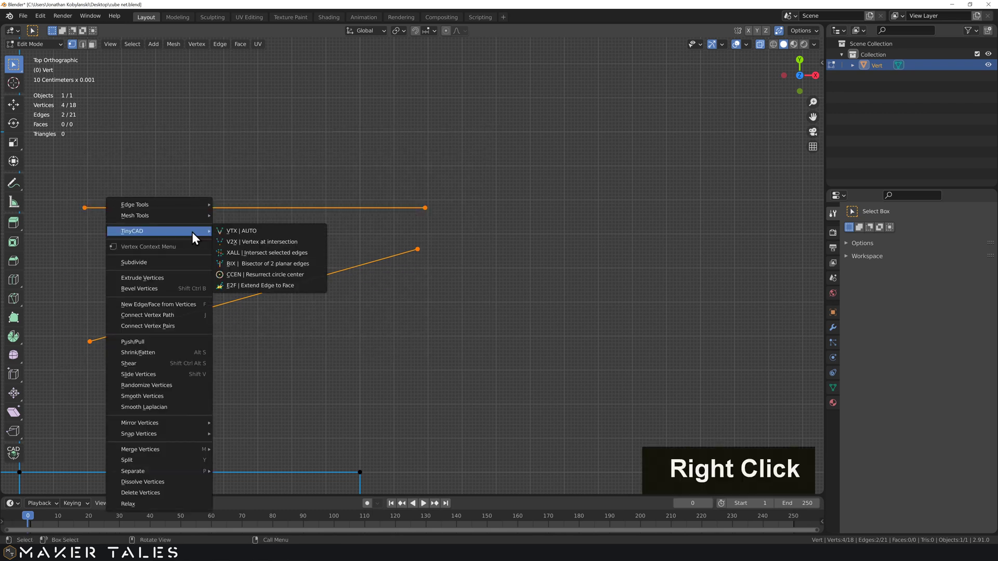
{"action": "left_click", "coordinate": [277, 243]}
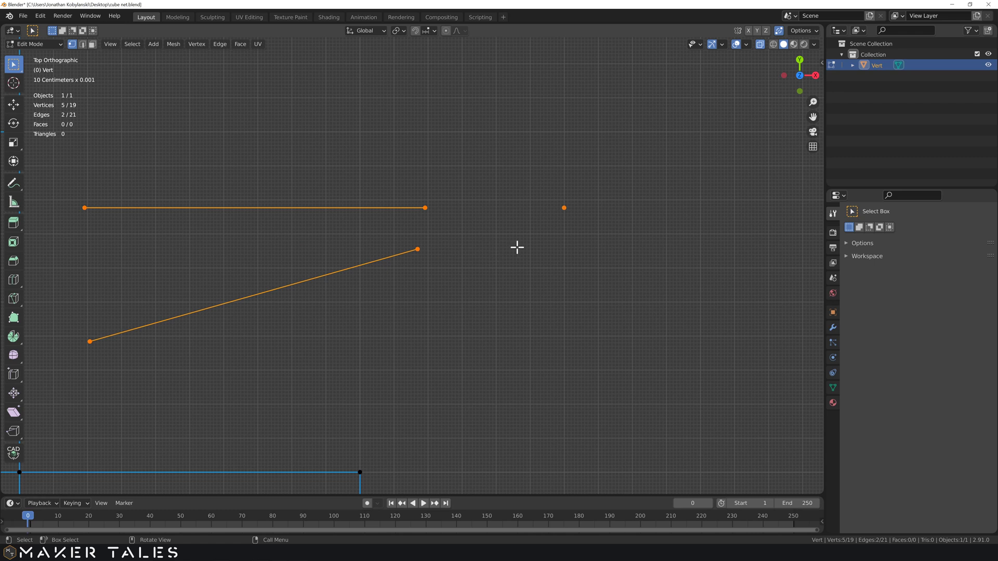
Delete the isolated vertex at the intersection of the two loose edges
{"action": "left_click_drag", "start_coordinate": [586, 178], "coordinate": [543, 224]}
{"action": "key", "text": "Delete"}
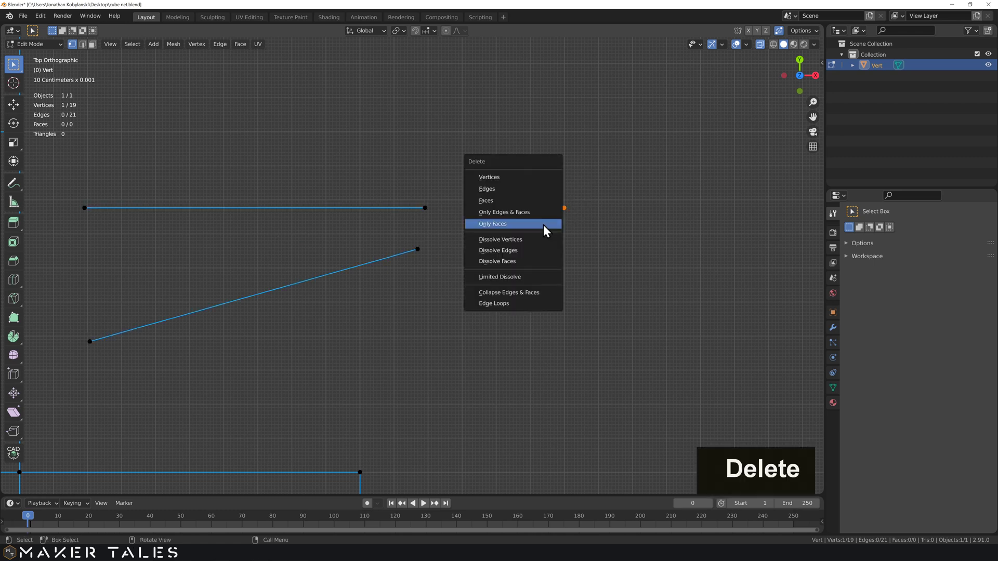
{"action": "left_click", "coordinate": [530, 188]}
Move the slanted loose edge up about 0.26 mm so it crosses the horizontal loose edge near the middle
{"action": "left_click_drag", "start_coordinate": [452, 218], "coordinate": [74, 391]}
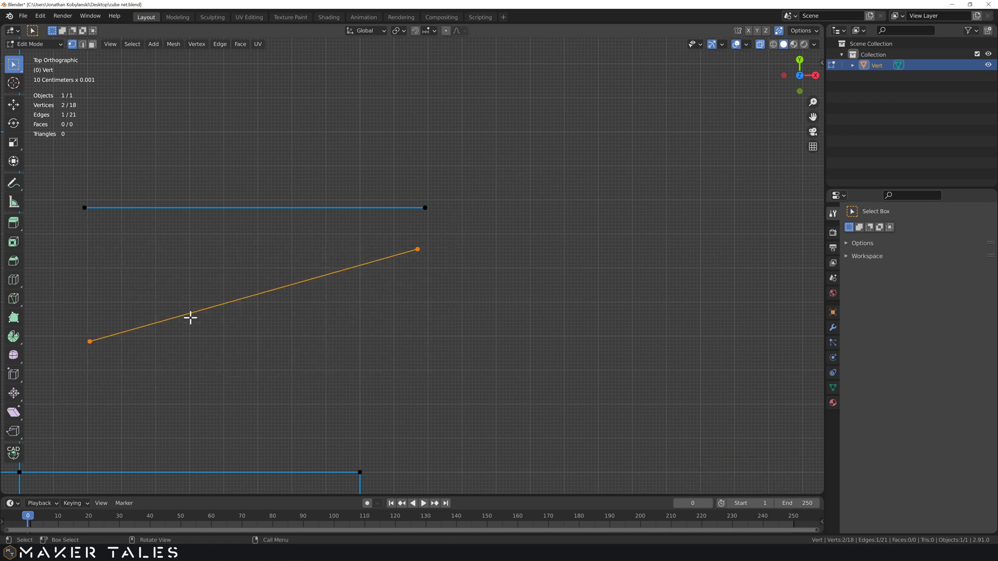
{"action": "key", "text": "g"}
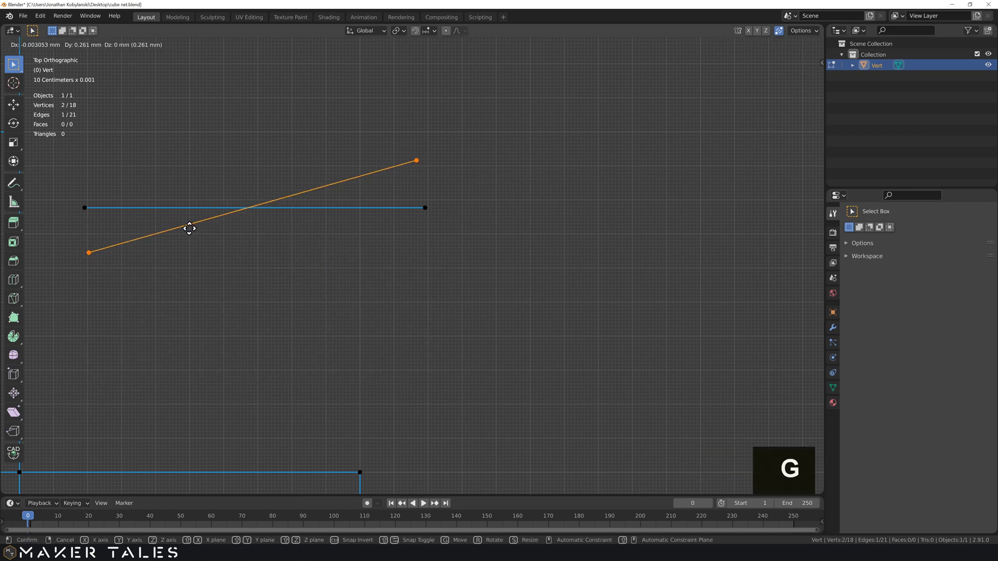
{"action": "left_click", "coordinate": [192, 229]}
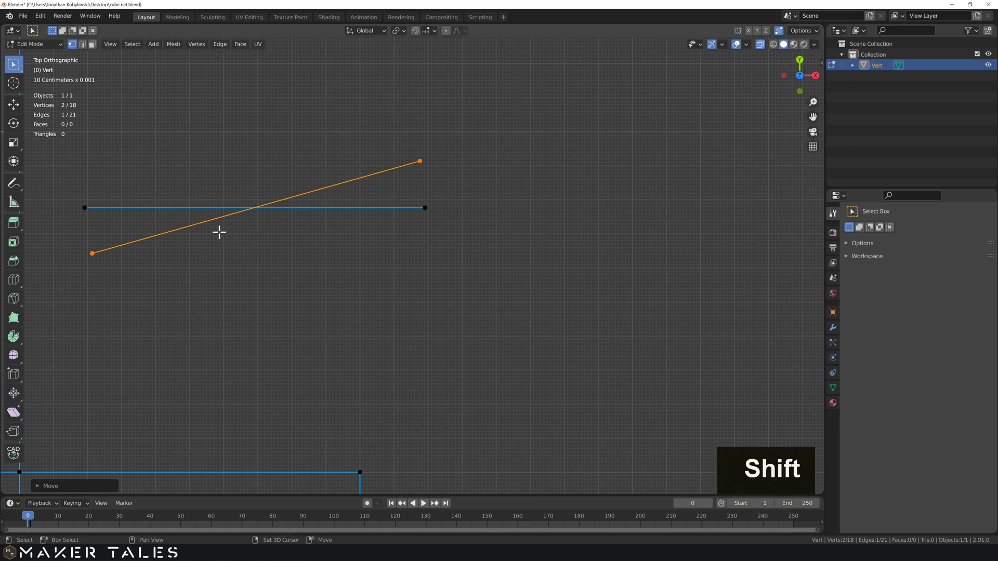
Select both crossing edges and try splitting them at their crossing with TinyCAD's XALL | Intersect selected edges
{"action": "middle_click_drag", "start_coordinate": [219, 232], "coordinate": [268, 254], "text": "shift"}
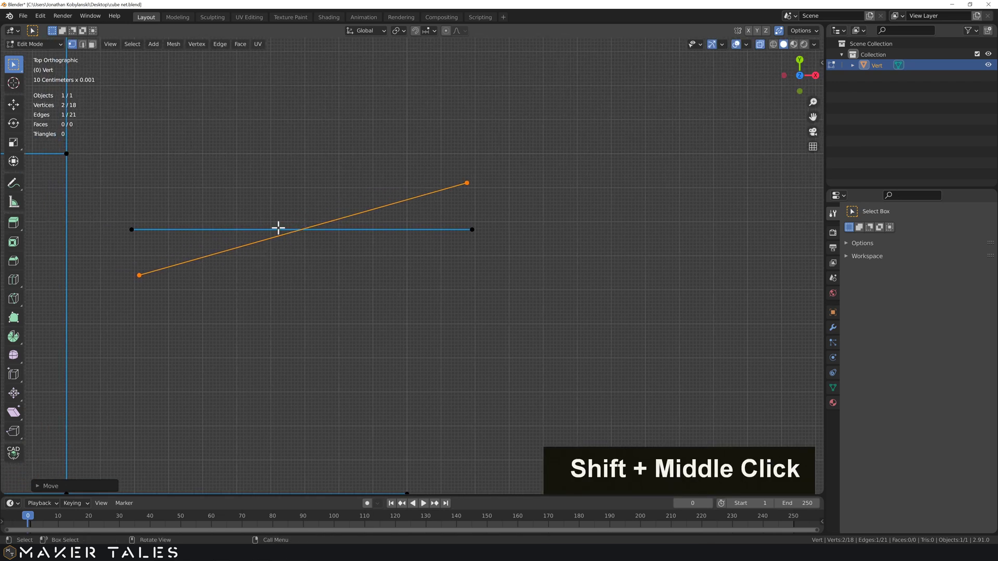
{"action": "left_click_drag", "start_coordinate": [478, 167], "coordinate": [109, 339]}
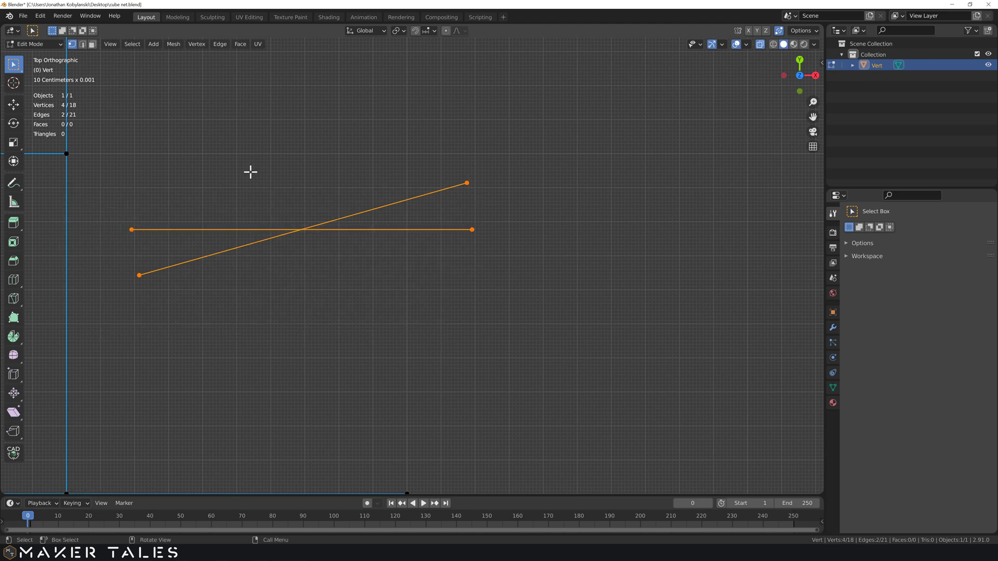
{"action": "right_click", "coordinate": [250, 172]}
{"action": "mouse_move", "coordinate": [251, 173]}
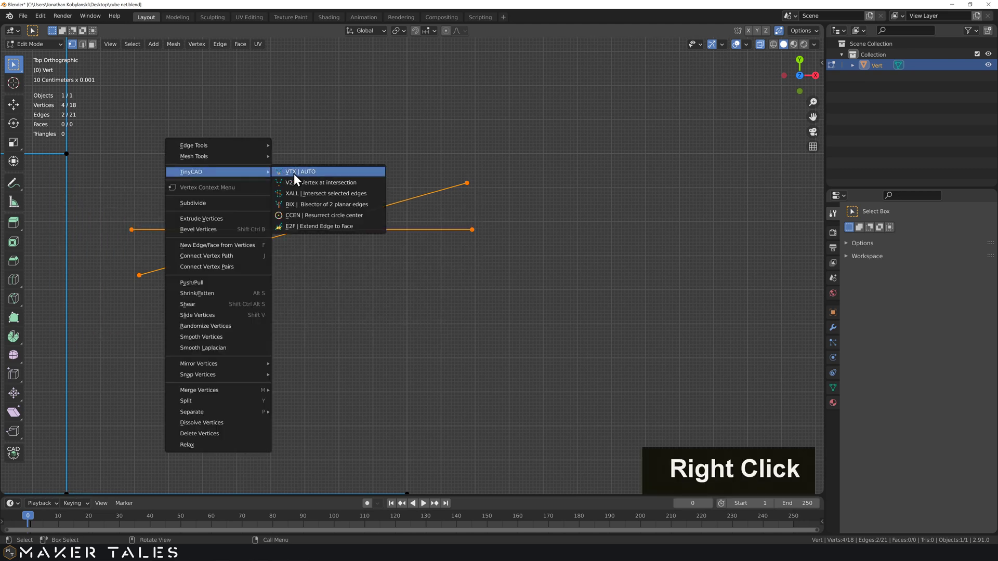
{"action": "left_click", "coordinate": [335, 195]}
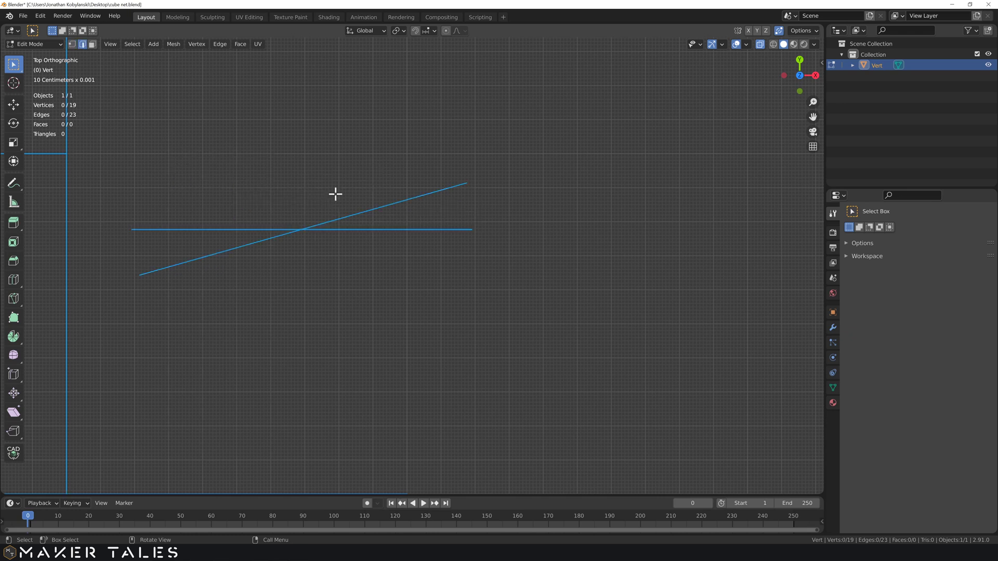
Move the vertex shared at the crossing in vertex mode to test the connection, and undo the move and the intersection
{"action": "key", "text": "1"}
{"action": "left_click", "coordinate": [301, 230]}
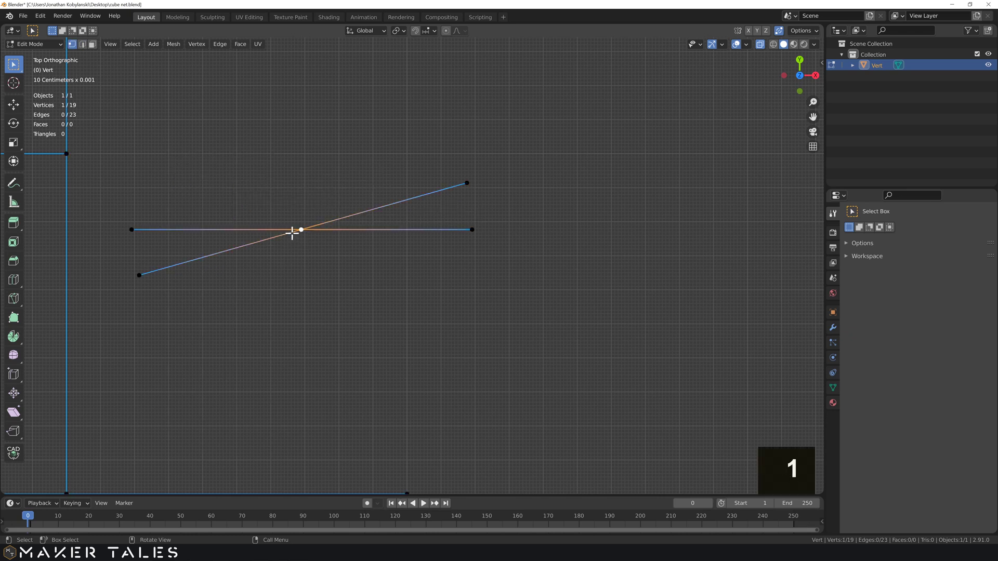
{"action": "key", "text": "g"}
{"action": "left_click", "coordinate": [283, 201]}
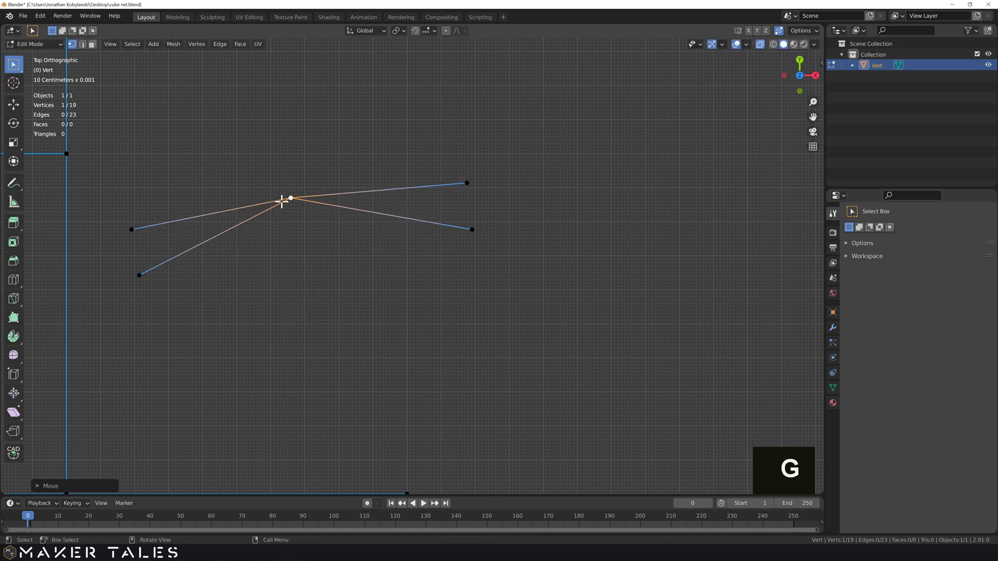
{"action": "key", "text": "ctrl+z"}
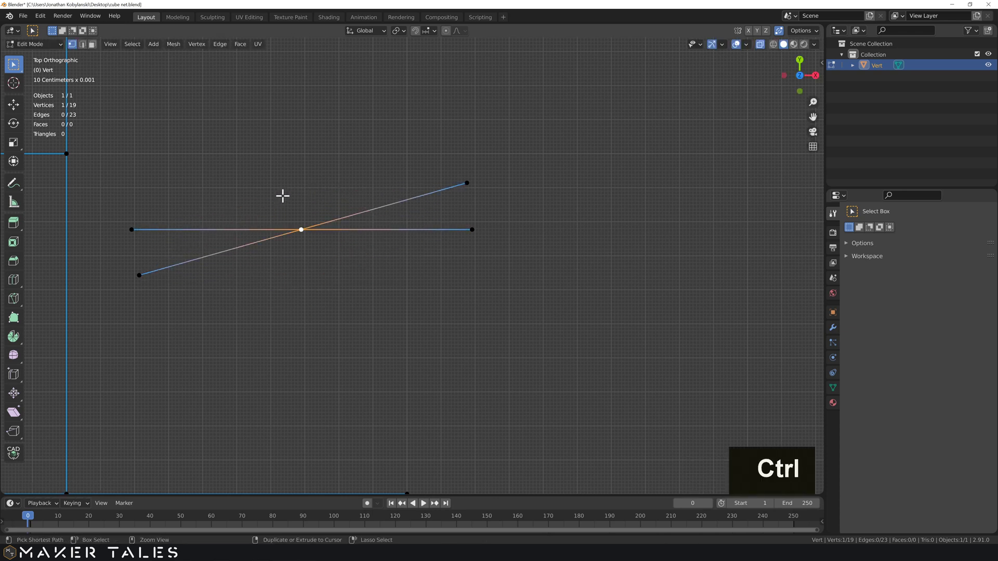
{"action": "key", "text": "ctrl+z"}
{"action": "key", "text": "ctrl+z"}
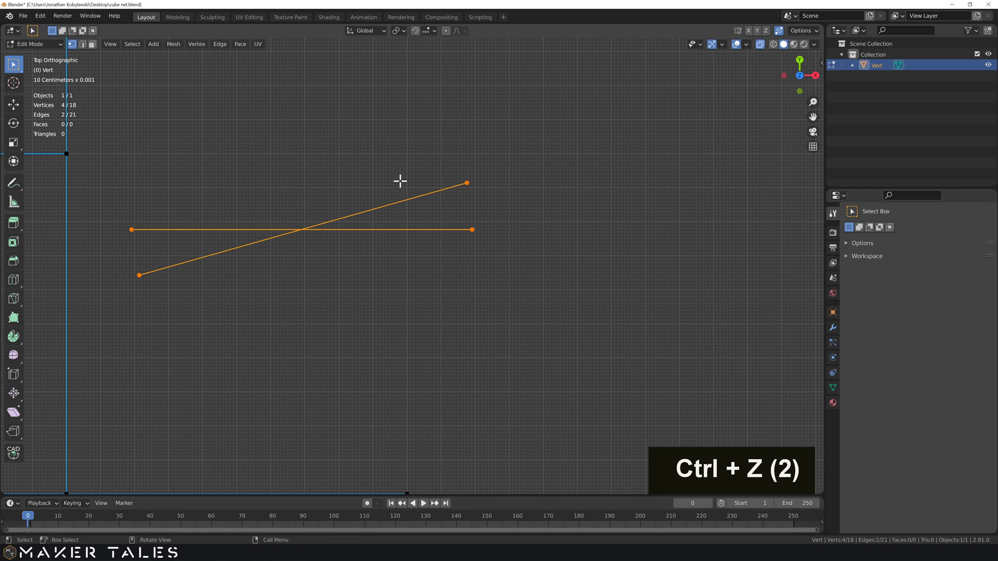
{"action": "key", "text": "ctrl+z"}
Duplicate the slanted edge twice, placing one parallel copy above it and one to its right, both crossing the horizontal edge
{"action": "left_click_drag", "start_coordinate": [492, 160], "coordinate": [445, 188]}
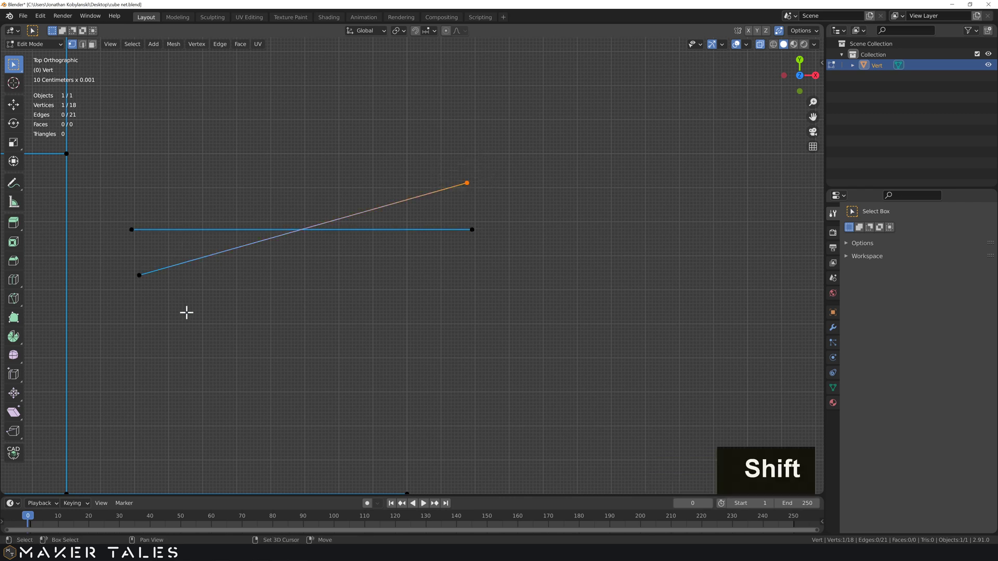
{"action": "left_click_drag", "start_coordinate": [183, 310], "coordinate": [123, 261], "text": "shift"}
{"action": "key", "text": "shift+d"}
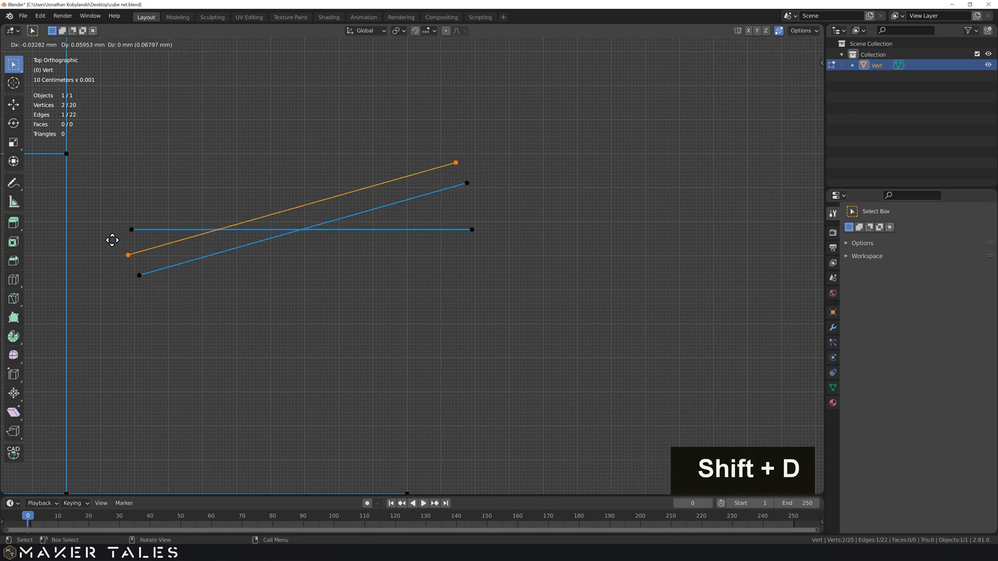
{"action": "left_click", "coordinate": [107, 235]}
{"action": "key", "text": "shift+d"}
{"action": "left_click", "coordinate": [203, 261]}
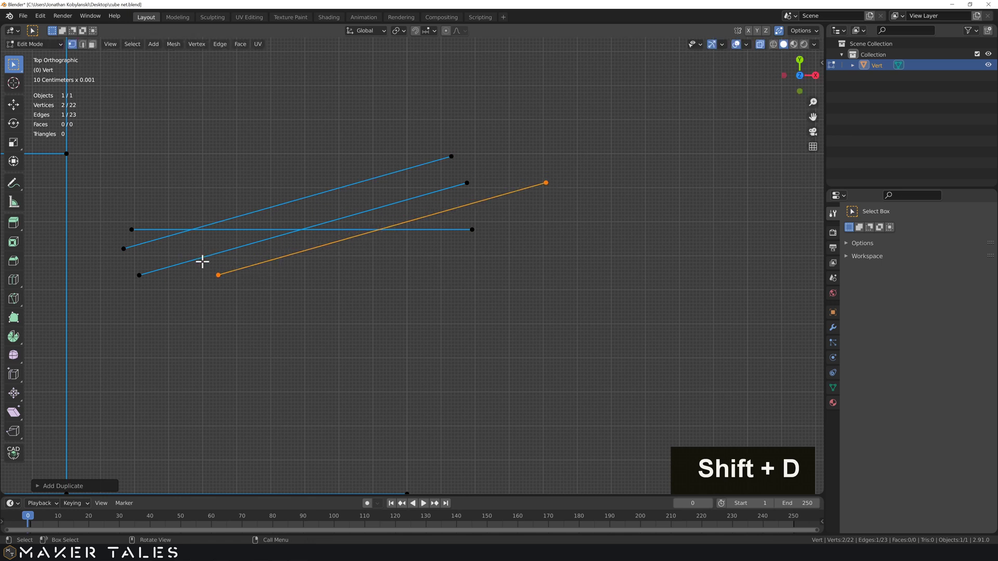
Duplicate the rightmost slanted edge up and to the left, and rotate the copy clockwise so it crosses all the other loose edges
{"action": "key", "text": "shift+d"}
{"action": "left_click", "coordinate": [240, 225]}
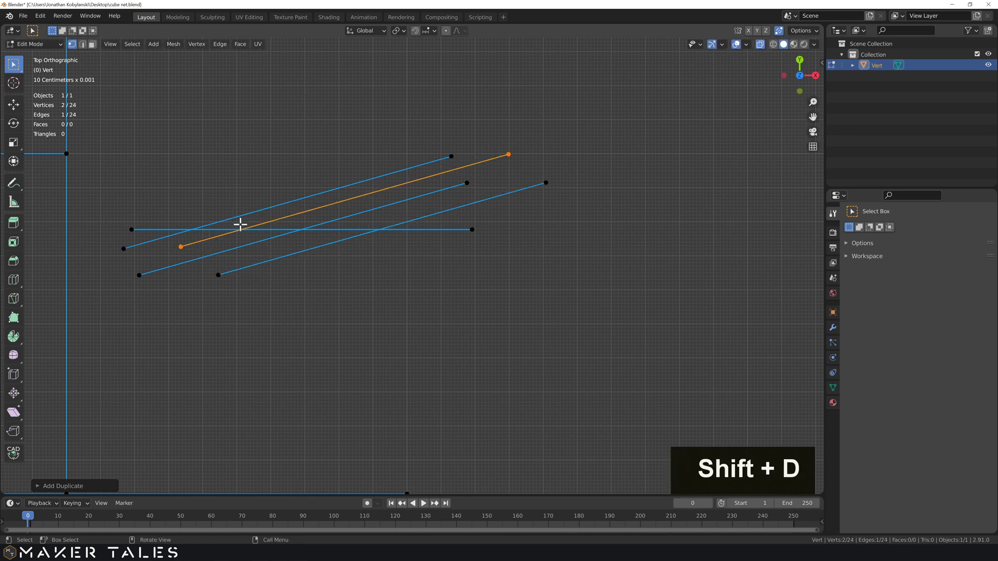
{"action": "key", "text": "r"}
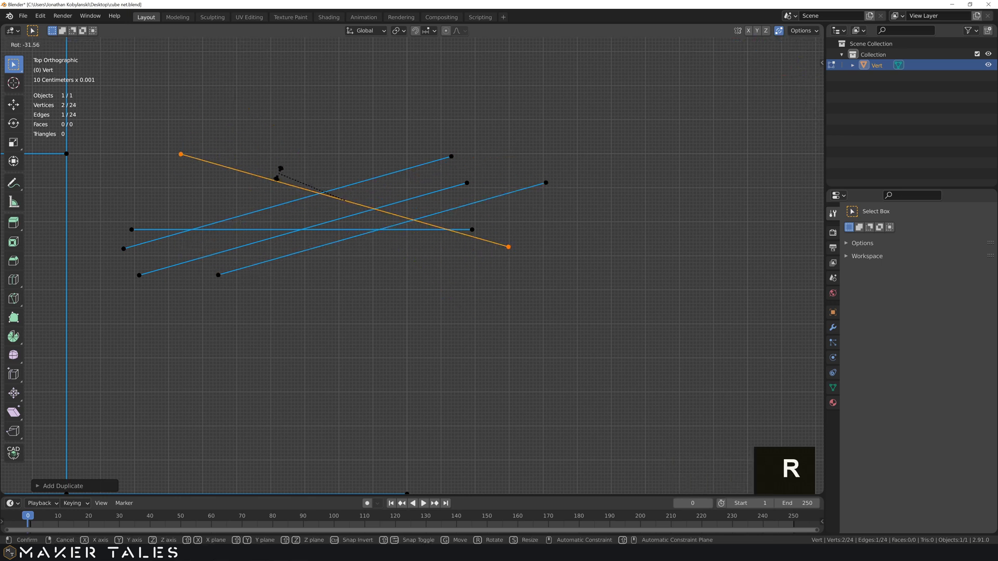
{"action": "left_click", "coordinate": [282, 166]}
Select all five loose edges and split them at every crossing with TinyCAD's XALL, returning to vertex mode
{"action": "left_click_drag", "start_coordinate": [613, 82], "coordinate": [101, 370]}
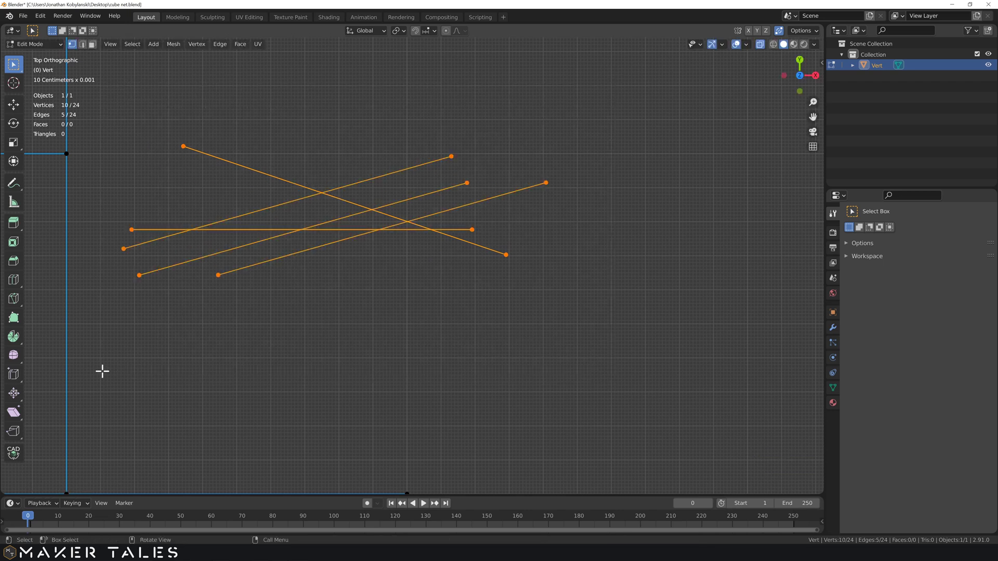
{"action": "right_click", "coordinate": [306, 278]}
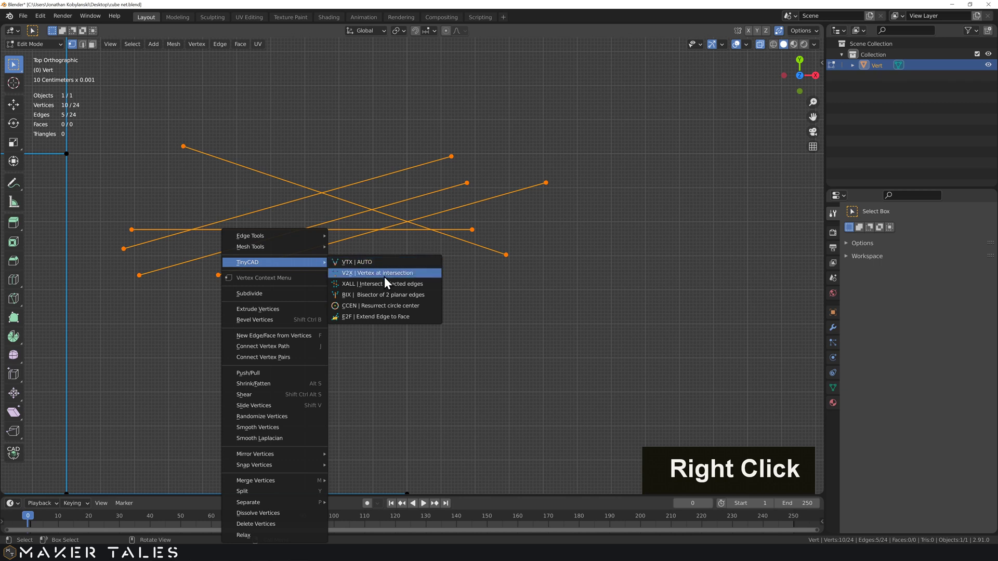
{"action": "left_click", "coordinate": [426, 286]}
{"action": "key", "text": "1"}
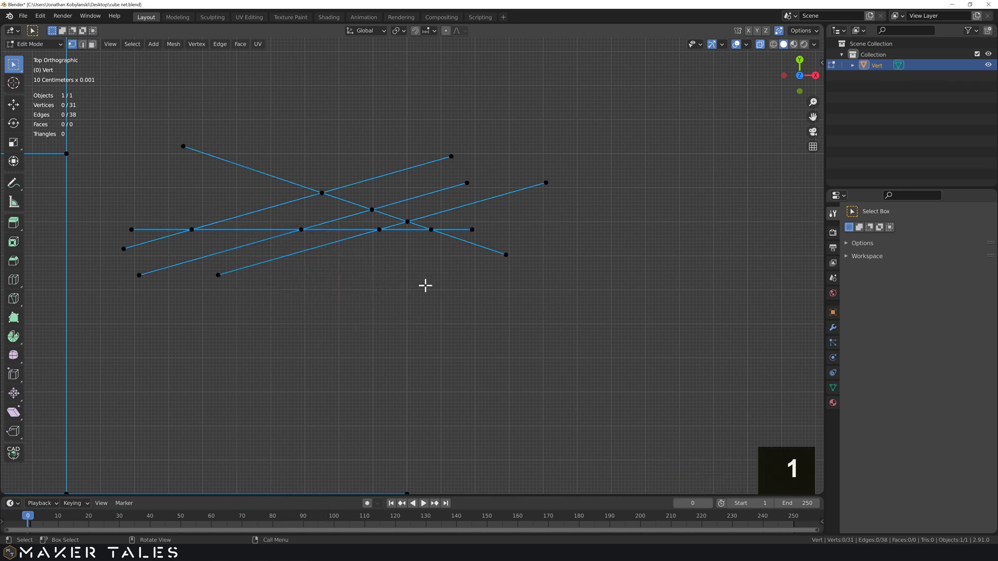
Delete the eight overhanging end vertices, keeping the left ends of the horizontal edge and the downward-sloping edge
{"action": "left_click_drag", "start_coordinate": [590, 117], "coordinate": [436, 316]}
{"action": "left_click_drag", "start_coordinate": [155, 270], "coordinate": [112, 242], "text": "shift"}
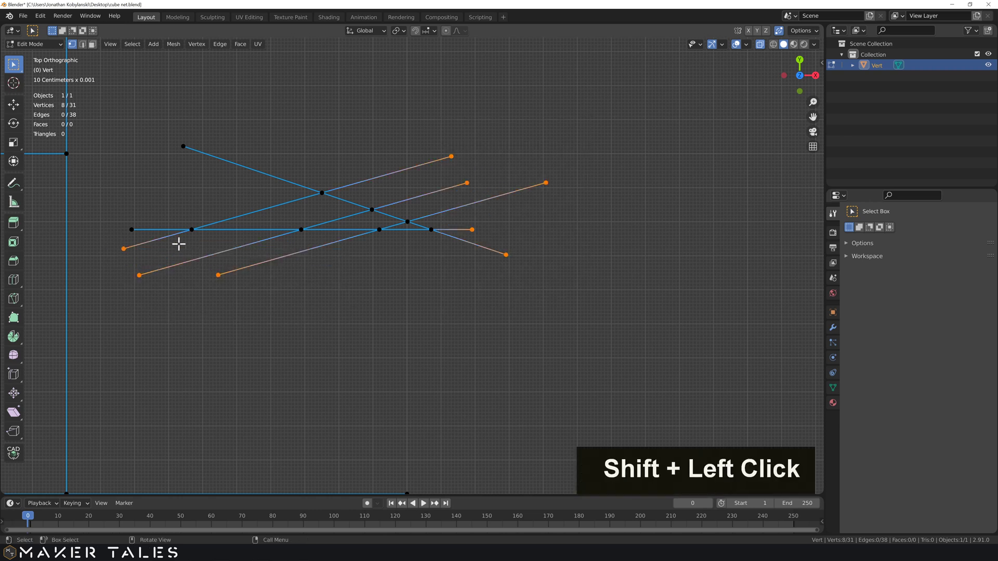
{"action": "key", "text": "x"}
{"action": "left_click", "coordinate": [179, 244]}
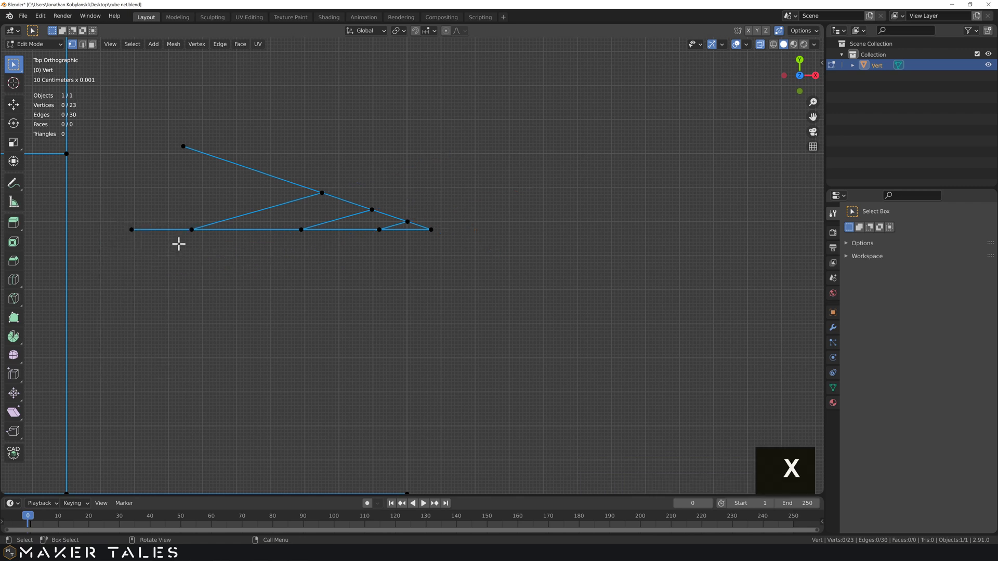
Move the uppermost intersection vertex up and to the left to test its connections, and undo the move
{"action": "middle_click_drag", "start_coordinate": [265, 245], "coordinate": [345, 258], "text": "shift"}
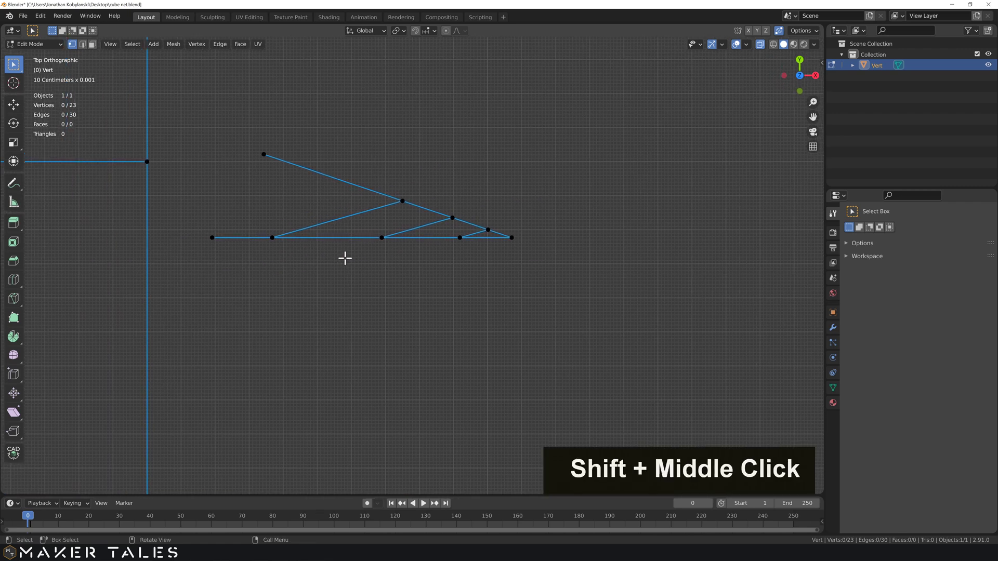
{"action": "left_click", "coordinate": [403, 201]}
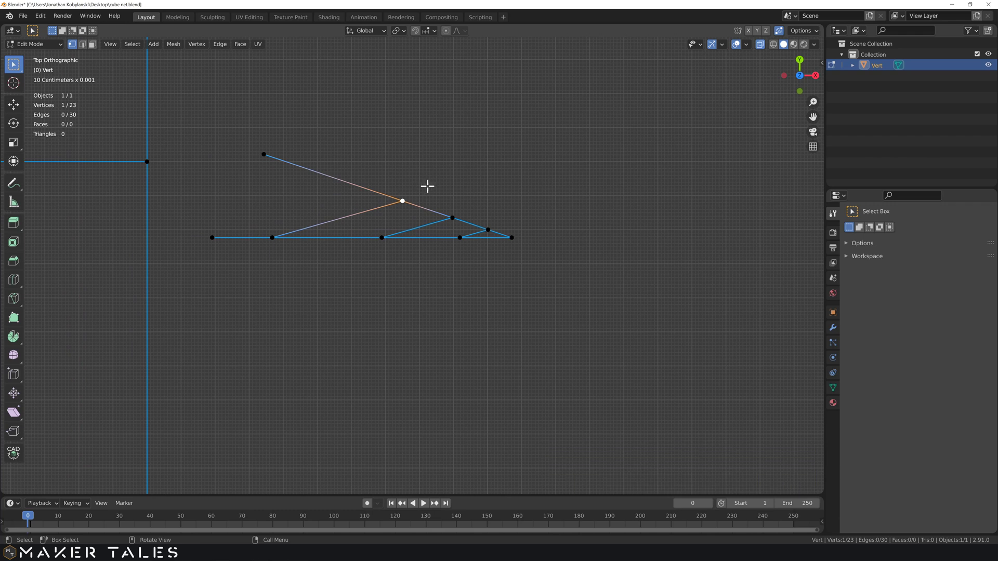
{"action": "key", "text": "g"}
{"action": "left_click", "coordinate": [396, 153]}
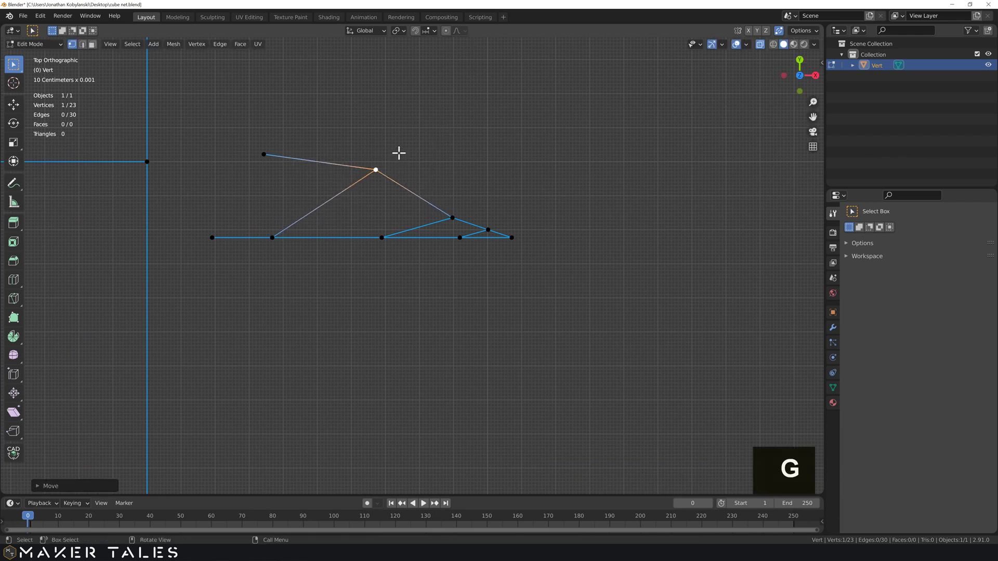
{"action": "key", "text": "ctrl+z"}
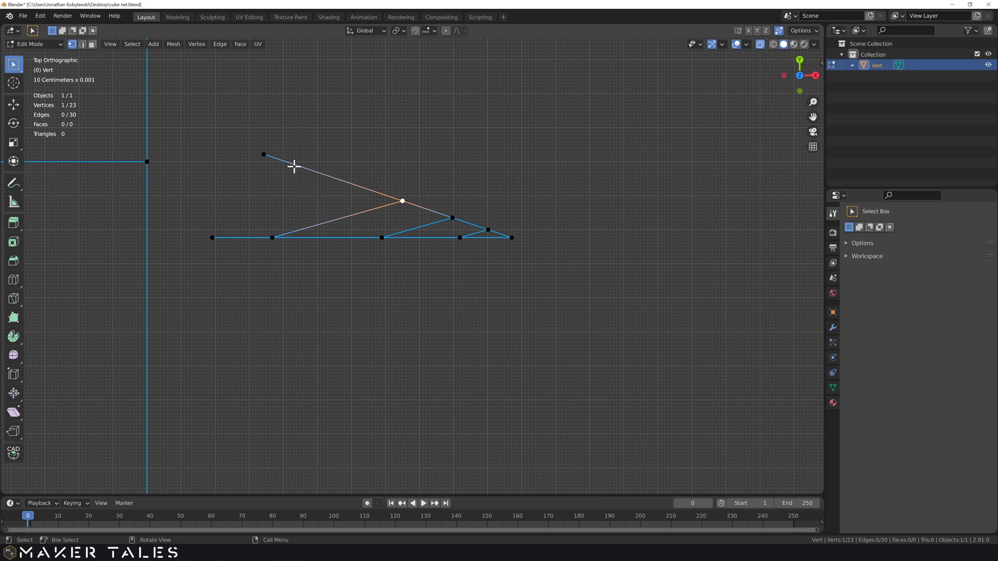
Add the two left neighbouring vertices to the selection and try drawing a circle through all three with TinyCAD's CCEN
{"action": "left_click_drag", "start_coordinate": [290, 129], "coordinate": [256, 286], "text": "shift"}
{"action": "right_click", "coordinate": [311, 189]}
{"action": "mouse_move", "coordinate": [311, 188]}
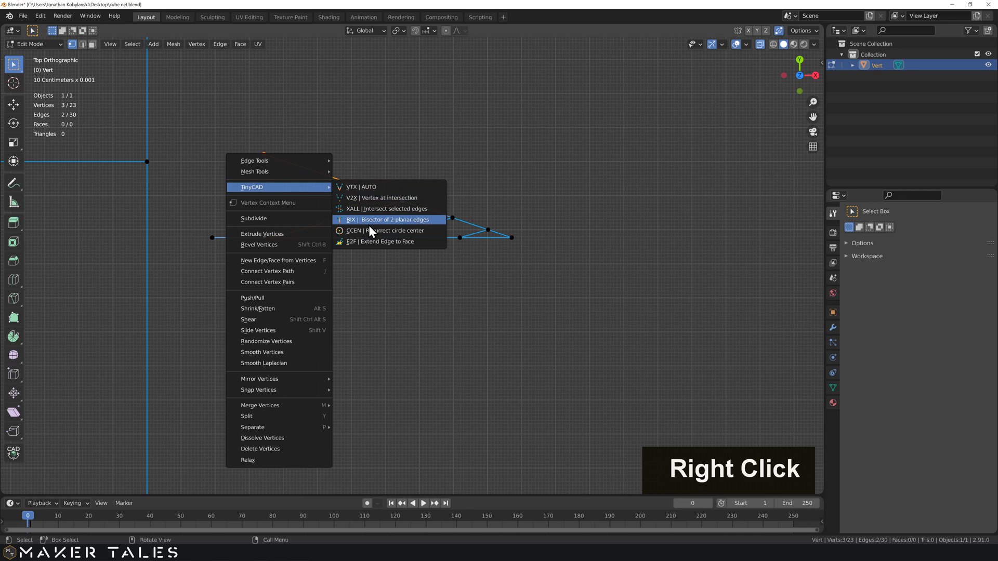
{"action": "left_click", "coordinate": [426, 233]}
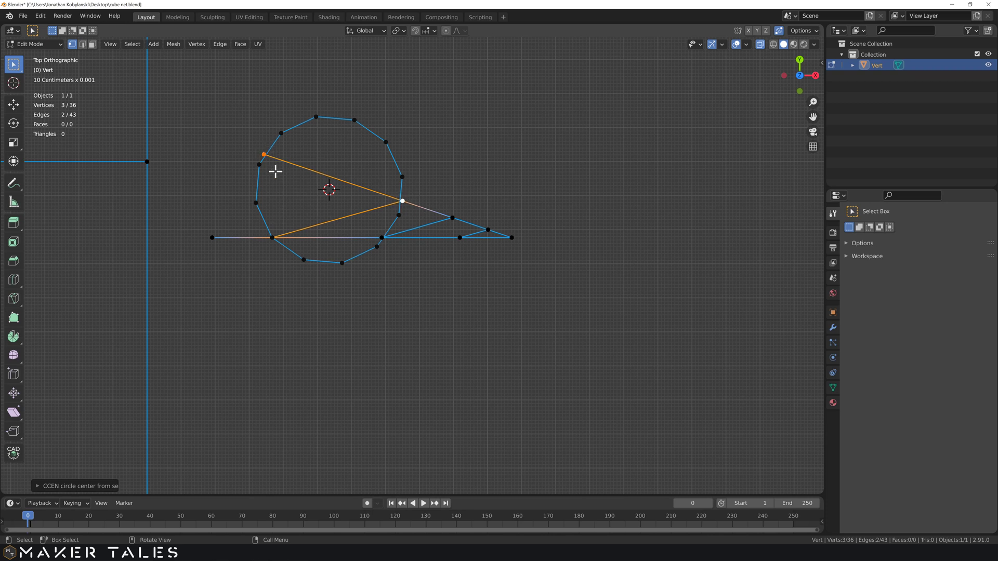
Set the CCEN circle's number of vertices to 60, and undo the circle
{"action": "left_click", "coordinate": [45, 488]}
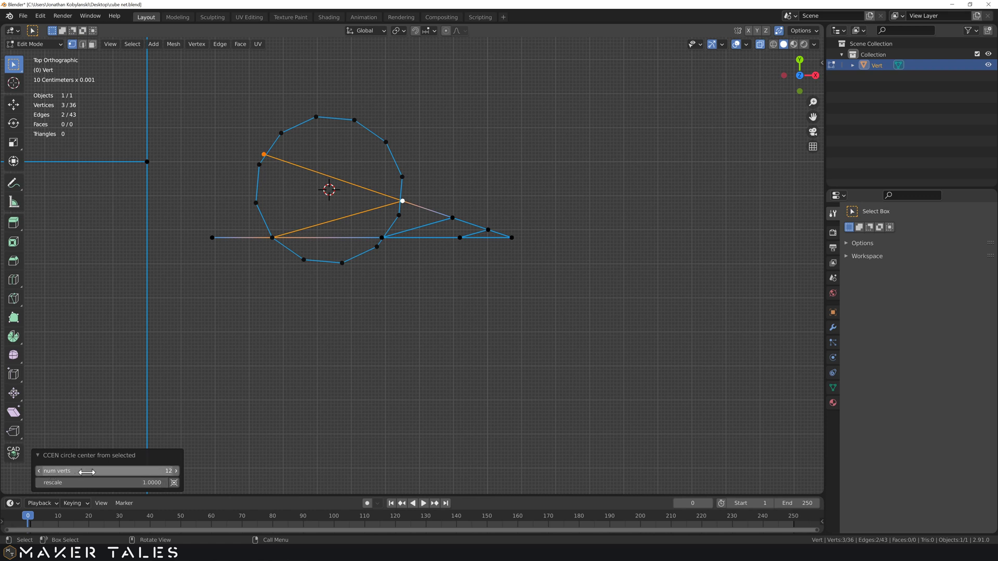
{"action": "mouse_move", "coordinate": [104, 471]}
{"action": "left_mouse_down"}
{"action": "mouse_move", "coordinate": [177, 471]}
{"action": "mouse_move", "coordinate": [87, 472]}
{"action": "left_mouse_up"}
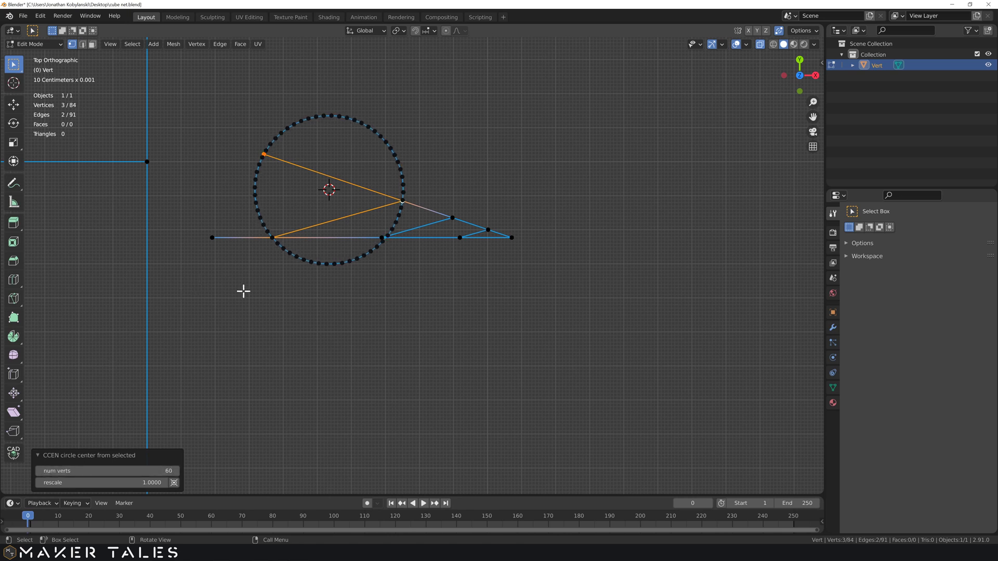
{"action": "key", "text": "ctrl+z"}
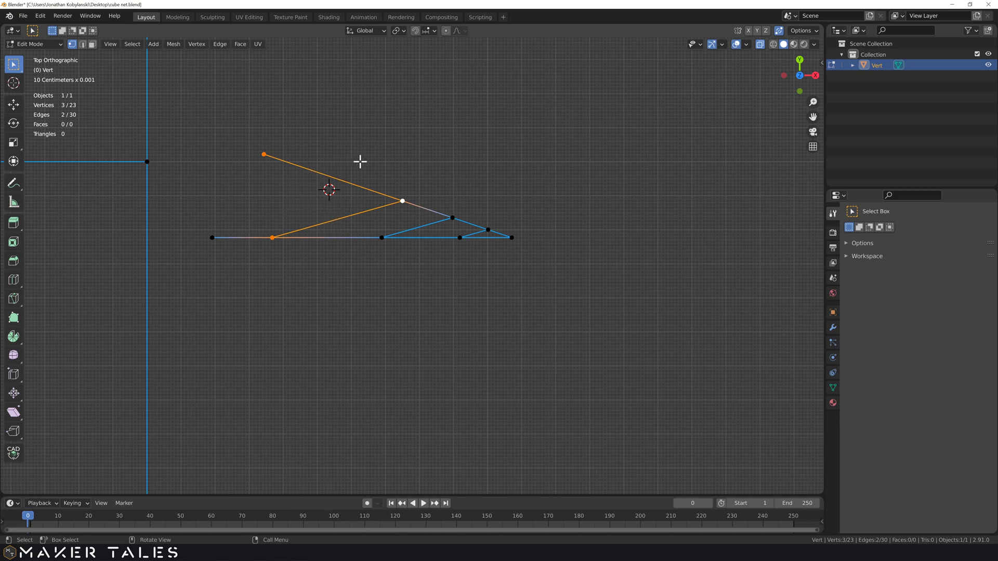
Place the 3D cursor away from the geometry, snap it to the midpoint of the three selected vertices, and clear the selection
{"action": "key", "text": "shift"}
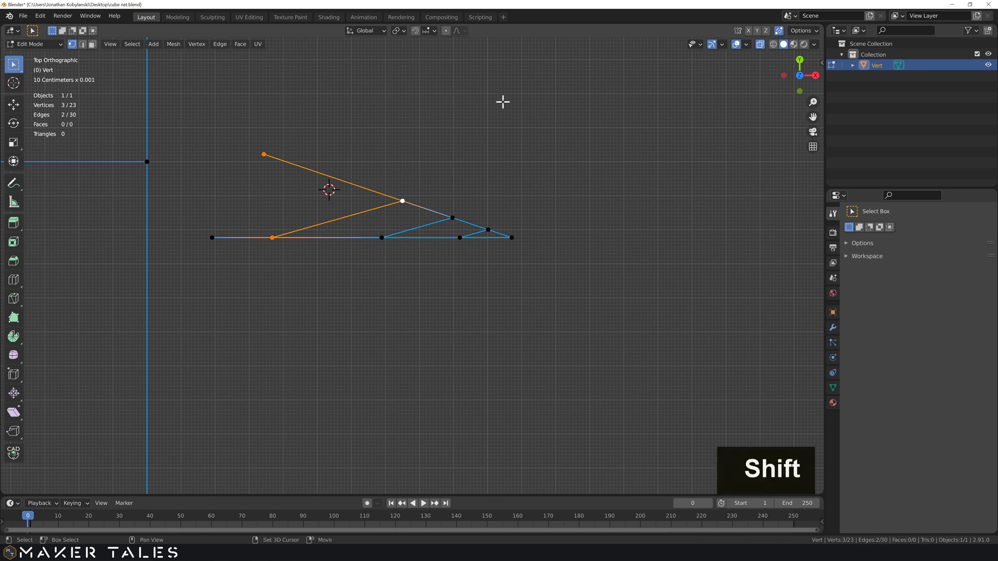
{"action": "right_click", "coordinate": [503, 102], "text": "shift"}
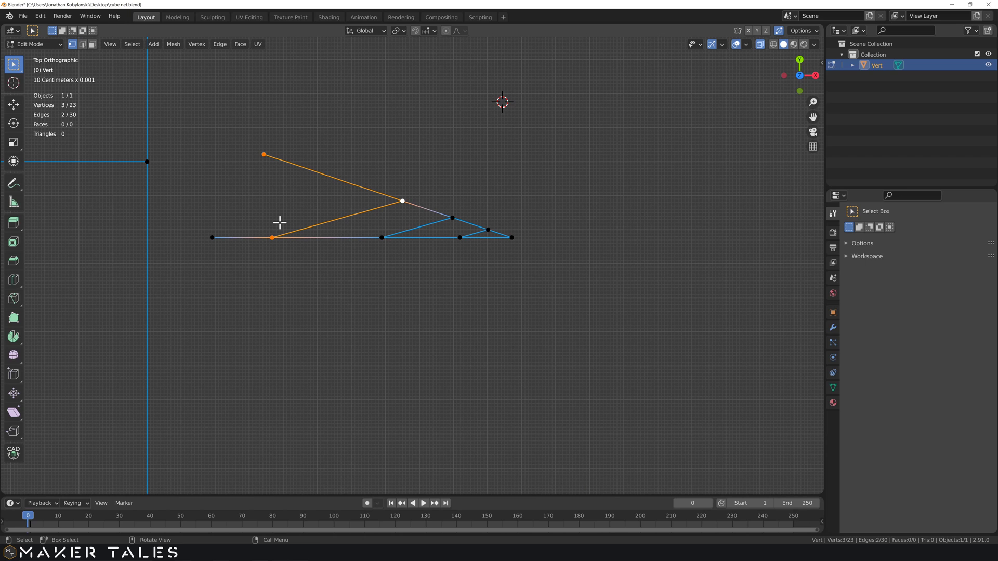
{"action": "key", "text": "shift+s"}
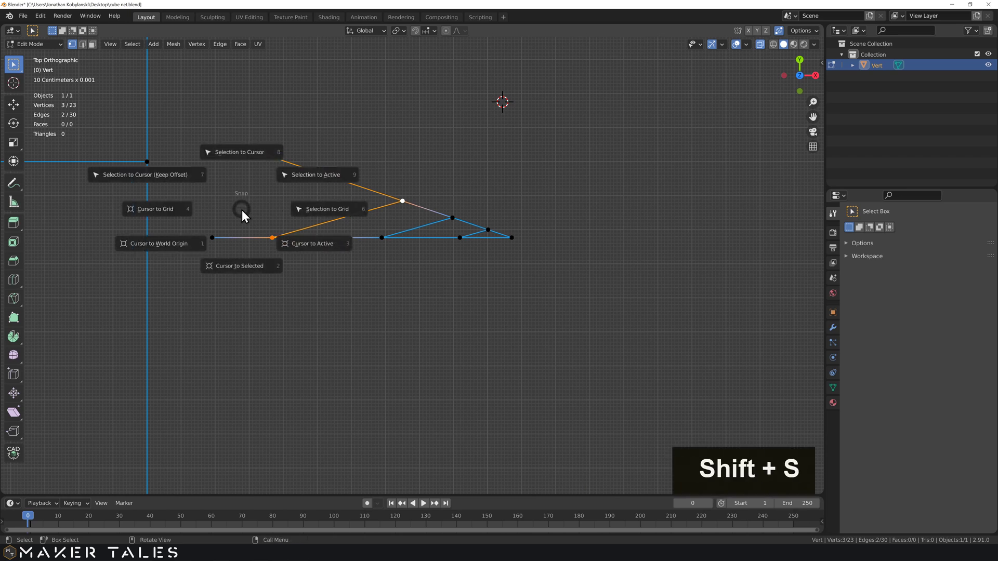
{"action": "left_click", "coordinate": [241, 266]}
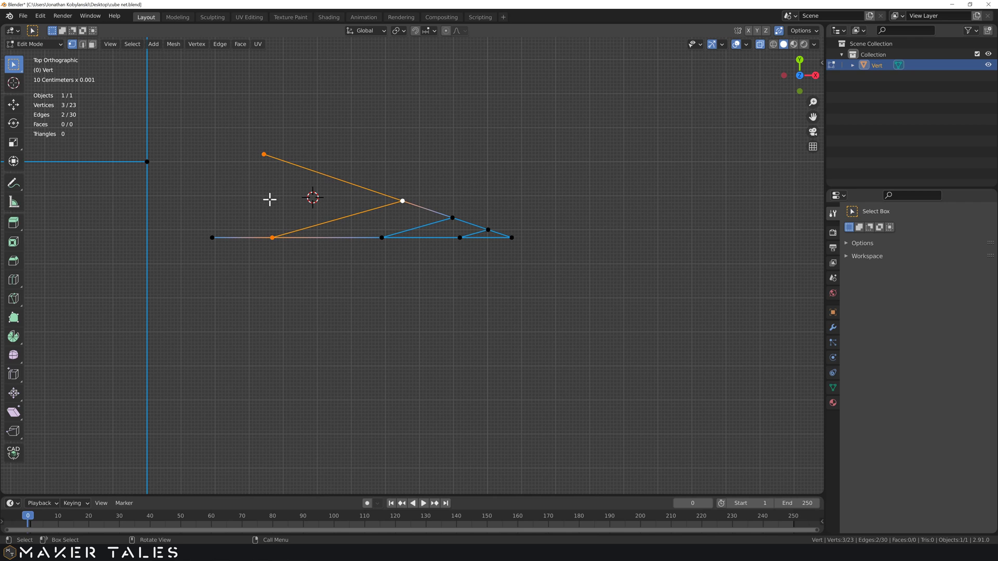
{"action": "left_click", "coordinate": [297, 127]}
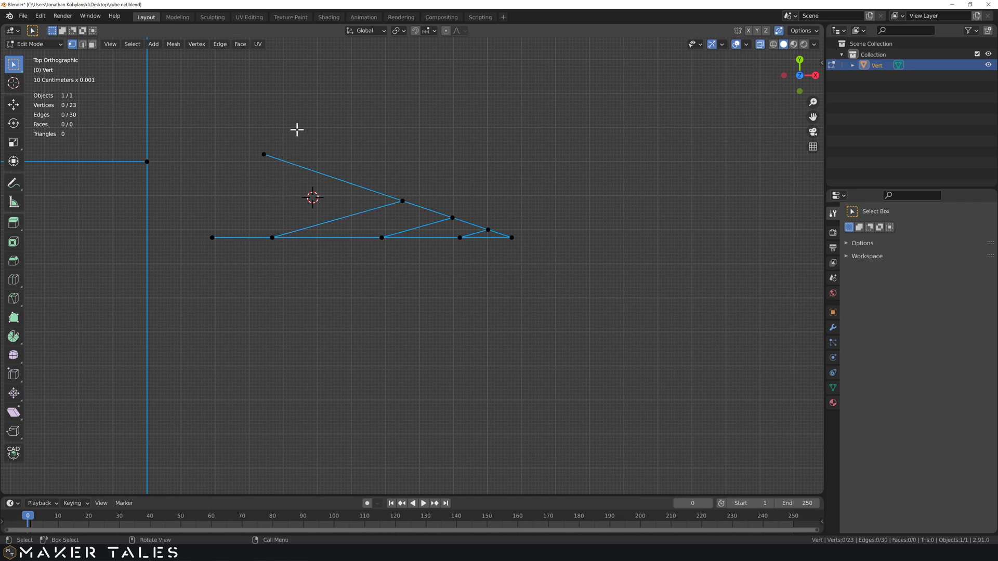
Snap the 3D cursor to the midpoint between the upper line's left endpoint and the lower line's second vertex from the left
{"action": "left_click_drag", "start_coordinate": [299, 129], "coordinate": [259, 275]}
{"action": "key", "text": "shift+s"}
{"action": "left_click", "coordinate": [257, 329]}
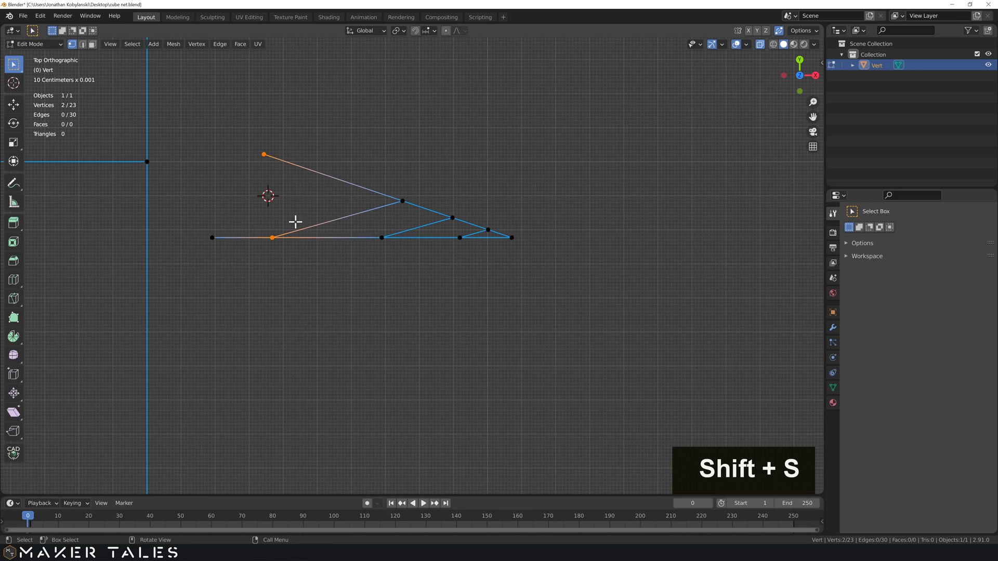
Select the four vertices of the middle quadrilateral in the practice shape and snap the 3D cursor to their midpoint
{"action": "left_click_drag", "start_coordinate": [462, 169], "coordinate": [359, 226]}
{"action": "left_click_drag", "start_coordinate": [419, 274], "coordinate": [255, 222], "text": "shift"}
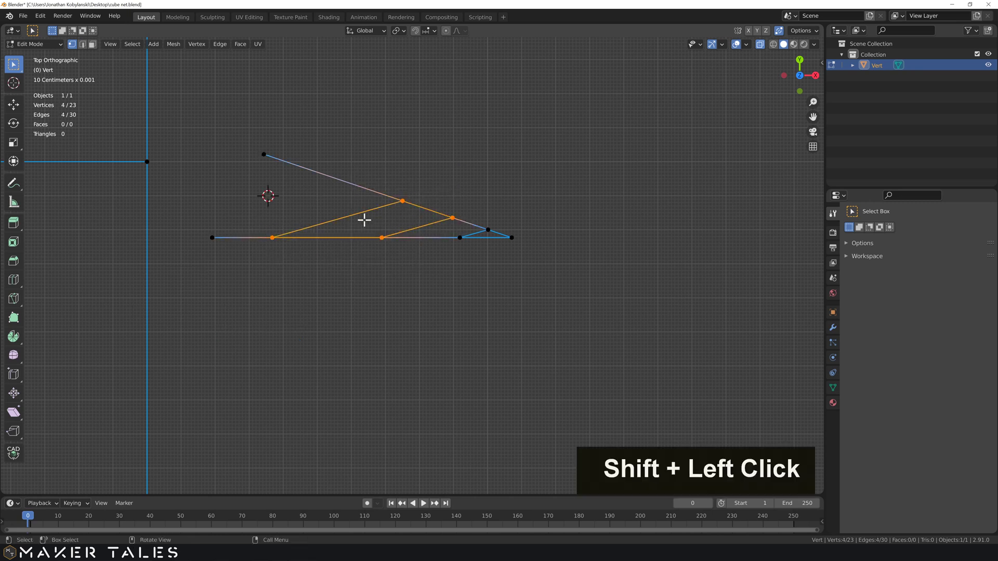
{"action": "key", "text": "shift+s"}
{"action": "left_click", "coordinate": [347, 278]}
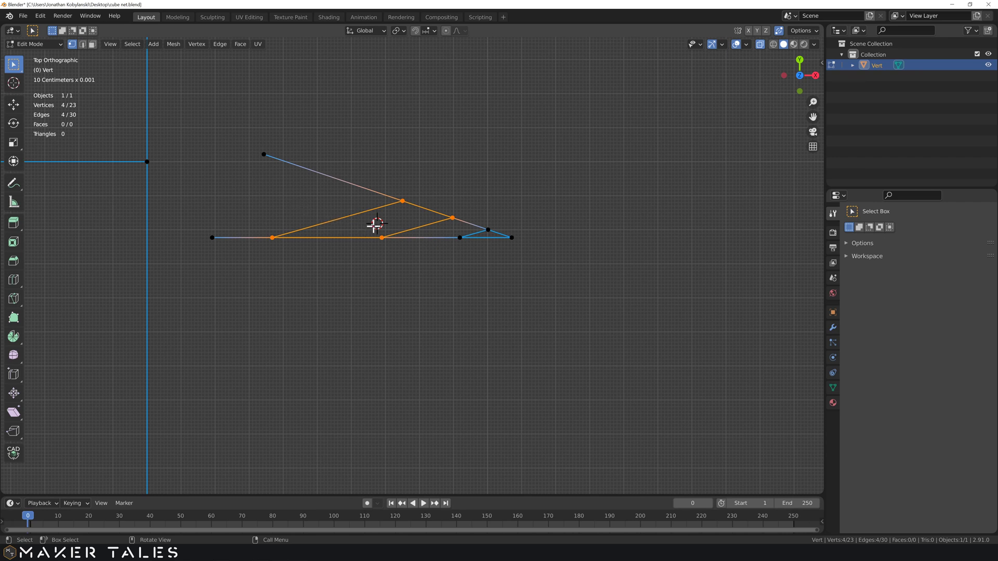
{"action": "right_click", "coordinate": [278, 201]}
{"action": "mouse_move", "coordinate": [278, 202]}
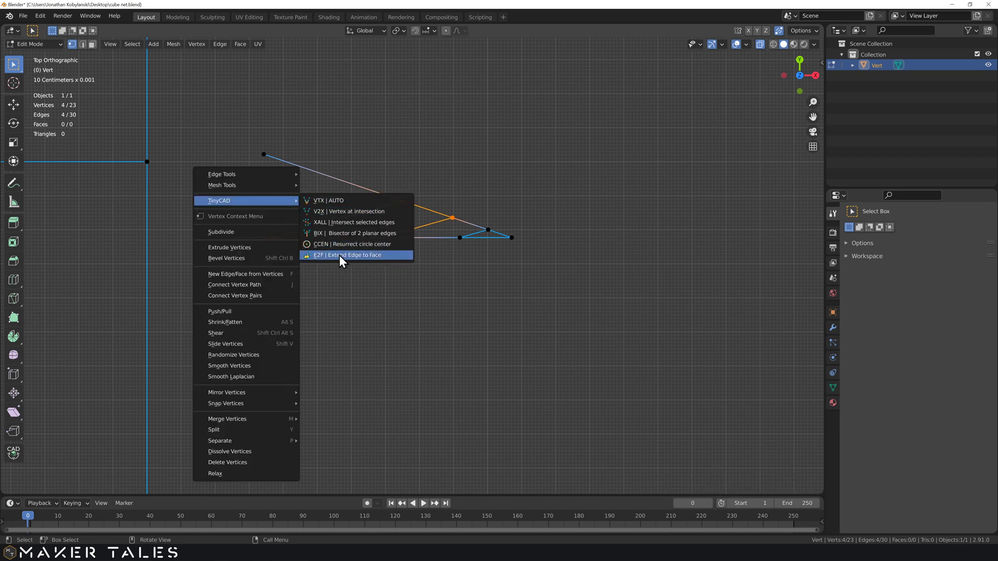
{"action": "left_click", "coordinate": [372, 255]}
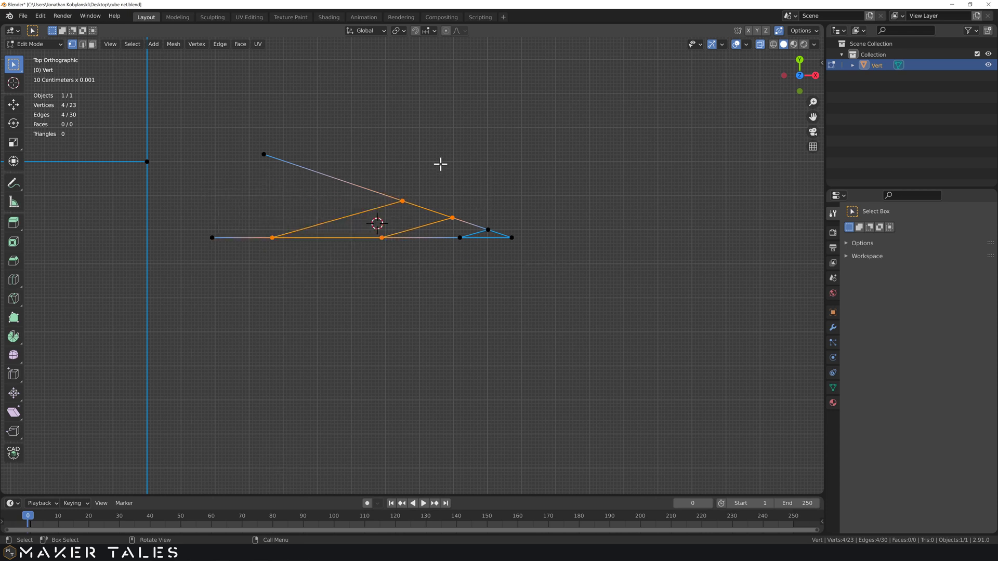
Delete only the middle slanted edge connecting the practice shape's upper and lower lines
{"action": "left_click", "coordinate": [425, 226]}
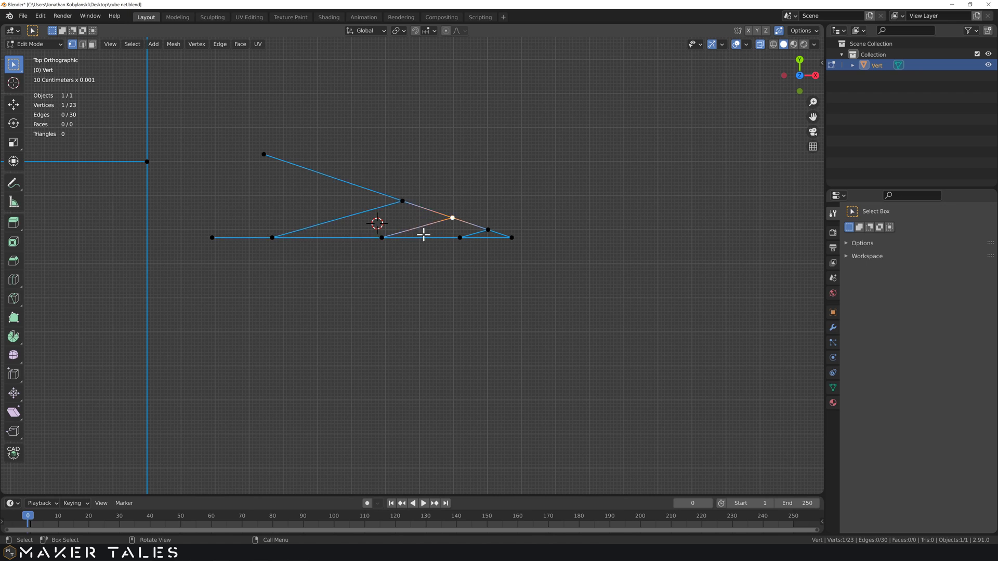
{"action": "key", "text": "2"}
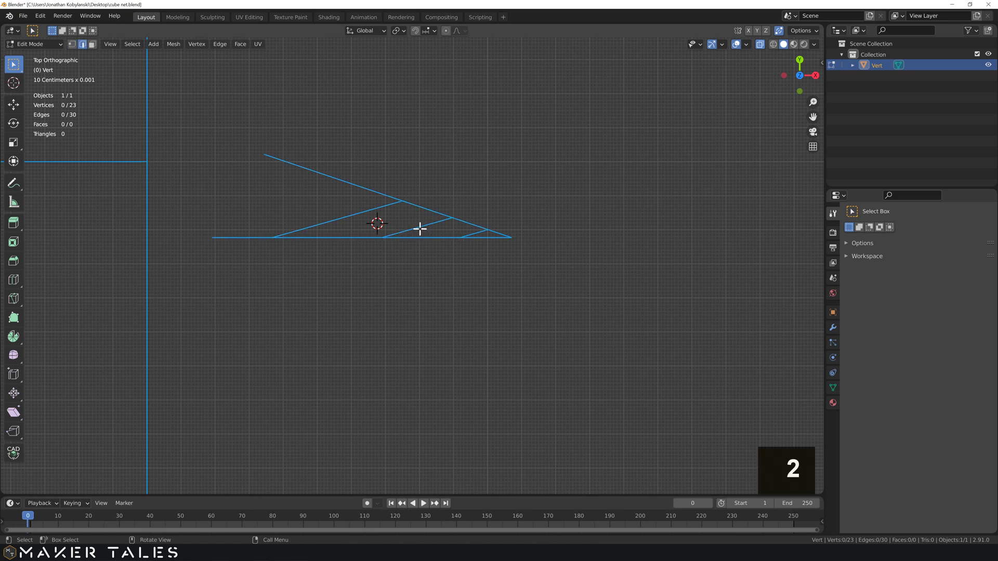
{"action": "left_click", "coordinate": [421, 227]}
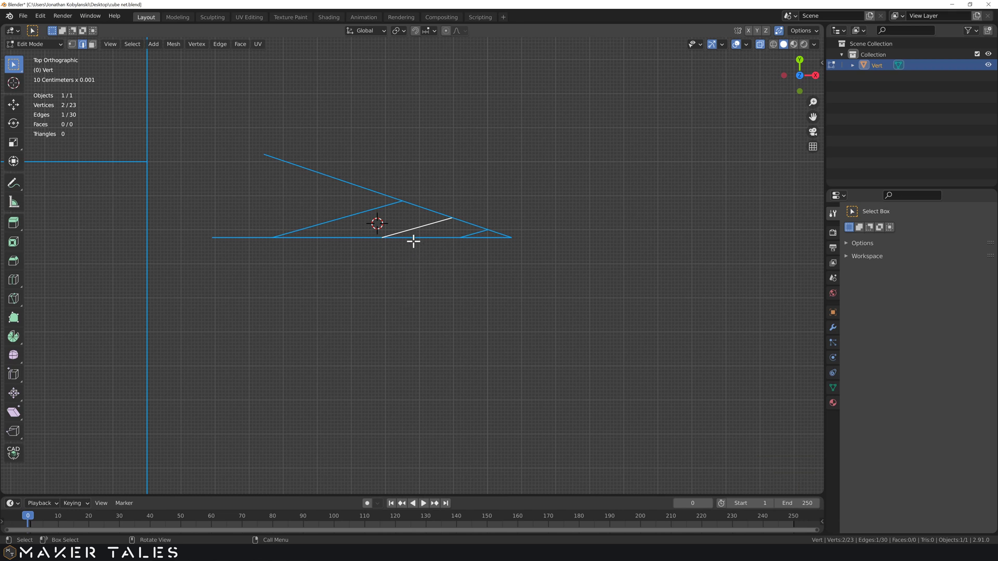
{"action": "key", "text": "x"}
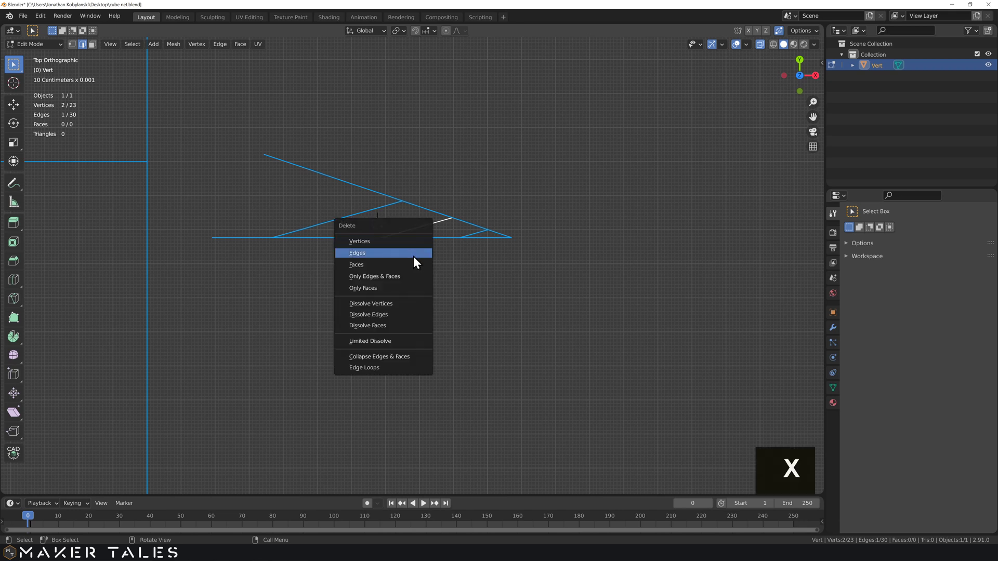
{"action": "left_click", "coordinate": [413, 254]}
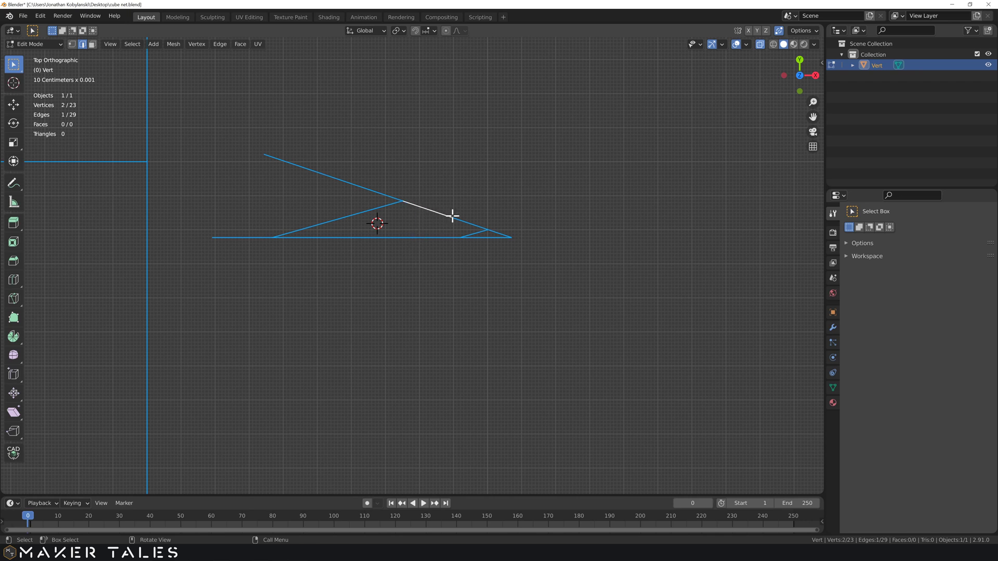
Select the two vertices left at the ends of the removed slanted edge and try deleting them as vertices
{"action": "key", "text": "1"}
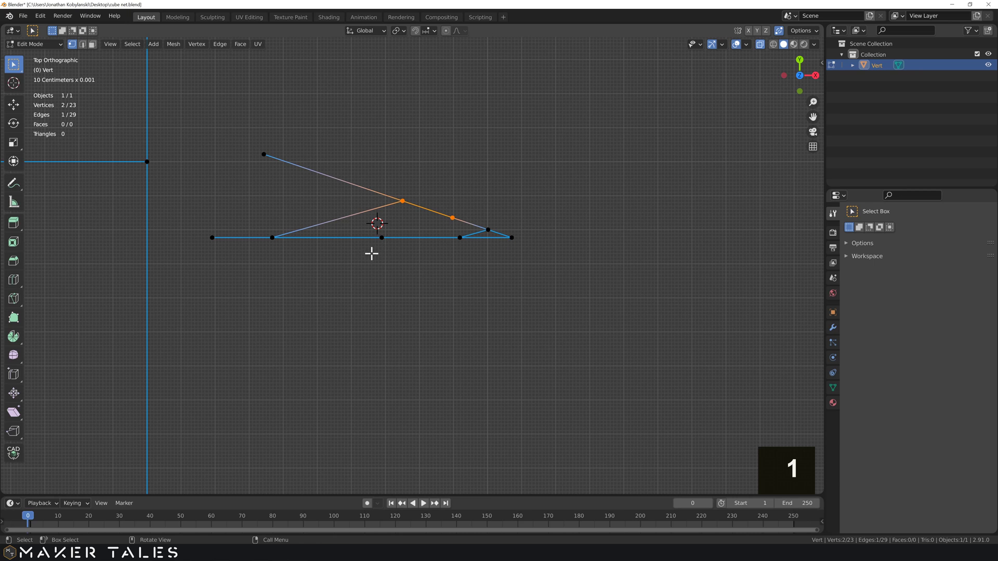
{"action": "left_click", "coordinate": [461, 202]}
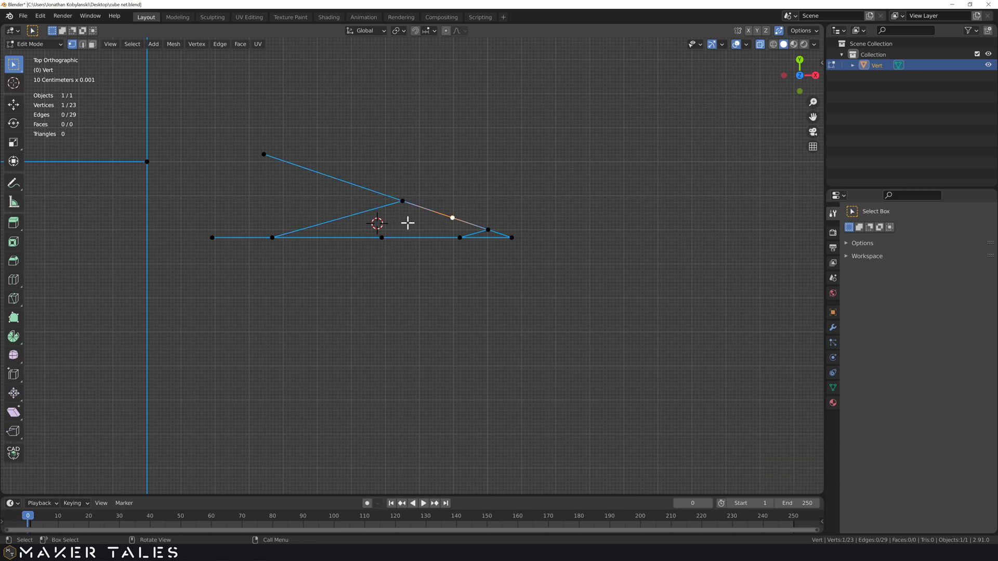
{"action": "left_click", "coordinate": [384, 239], "text": "shift"}
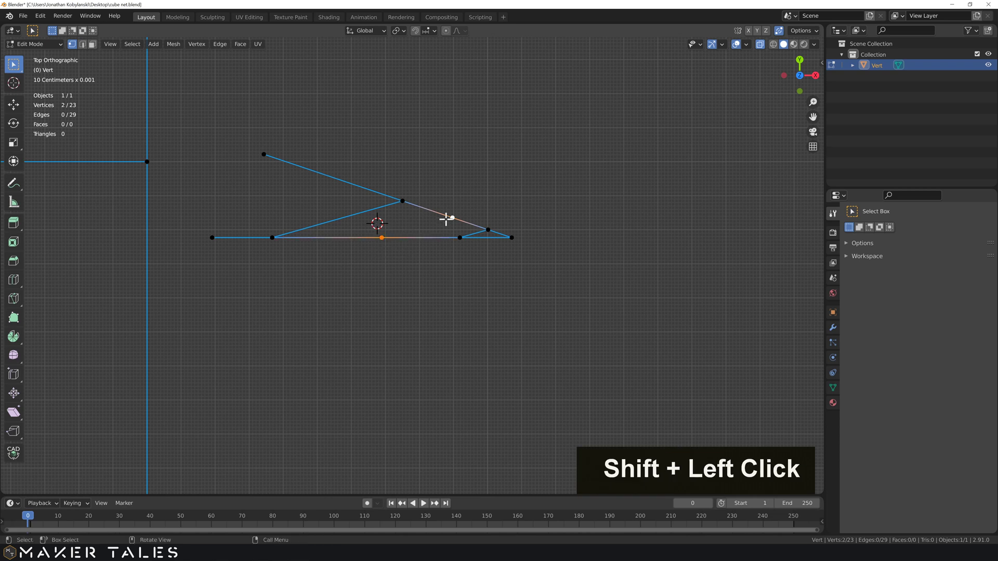
{"action": "key", "text": "x"}
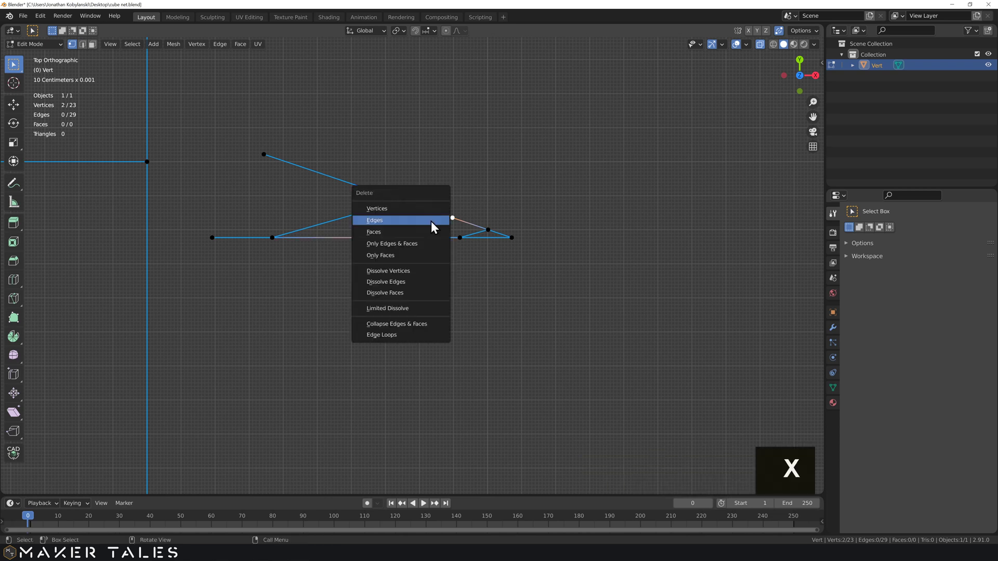
{"action": "left_click", "coordinate": [425, 208]}
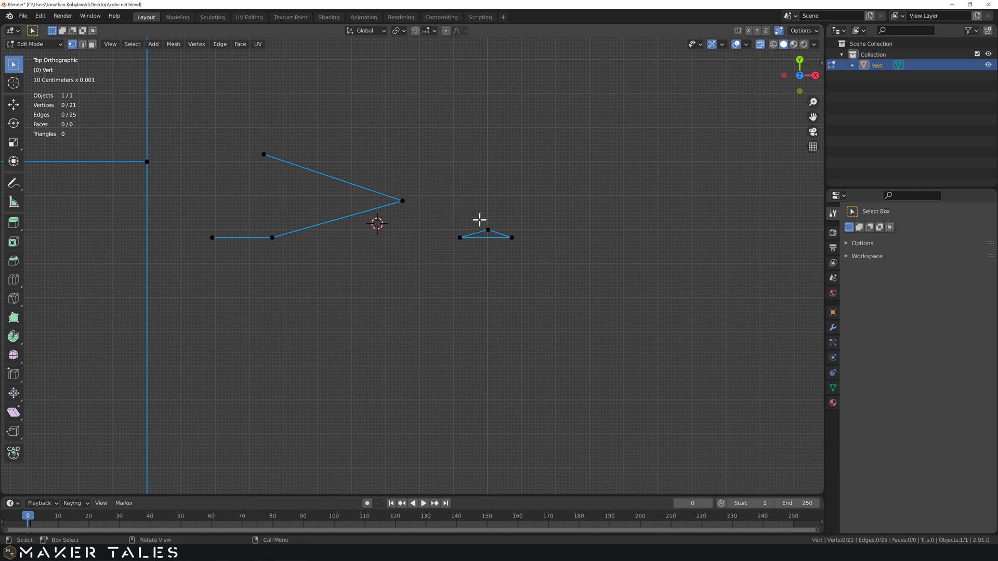
Undo the vertex deletion and dissolve the two selected vertices instead
{"action": "key", "text": "ctrl+x"}
{"action": "key", "text": "ctrl+z"}
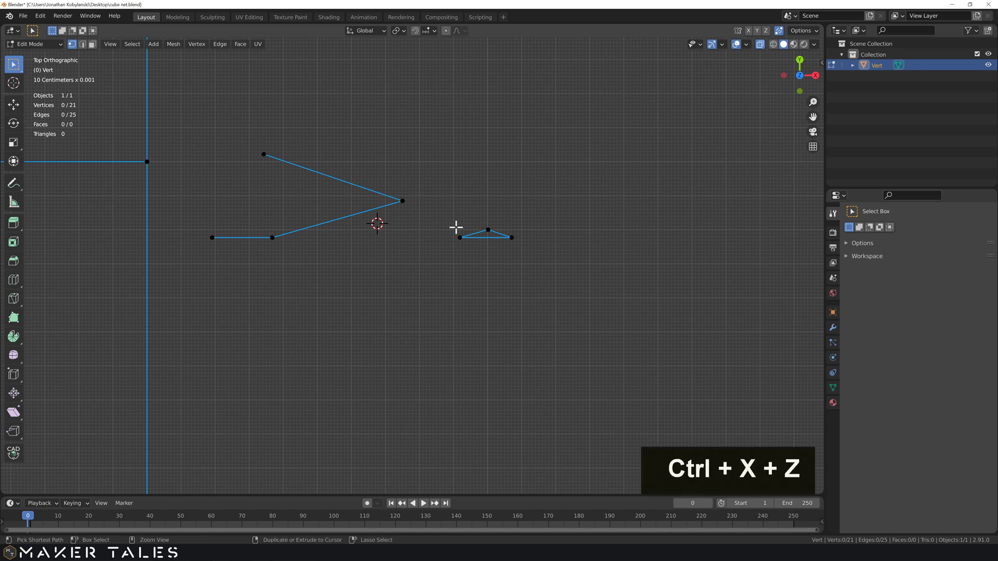
{"action": "key", "text": "ctrl+z"}
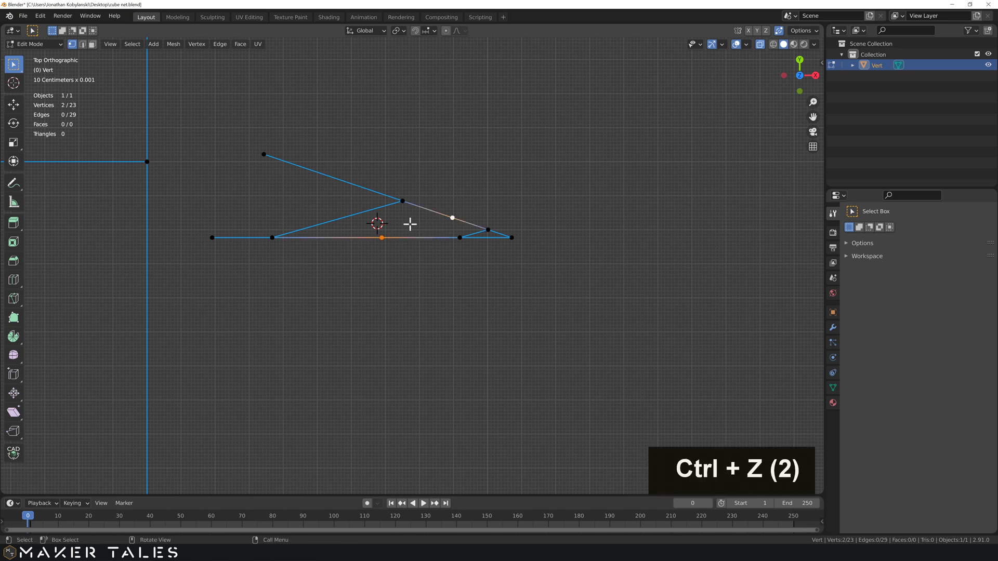
{"action": "key", "text": "x"}
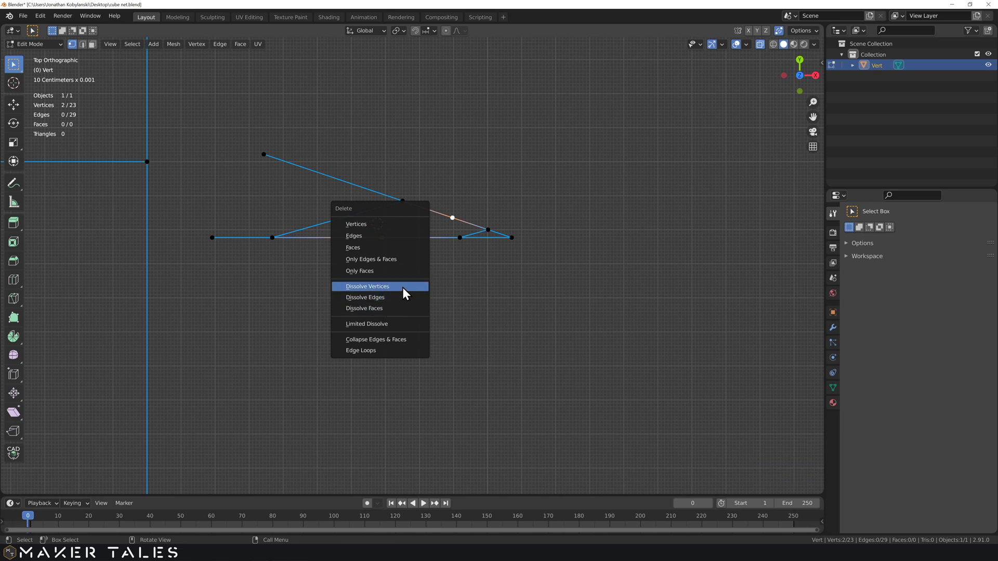
{"action": "left_click", "coordinate": [403, 287]}
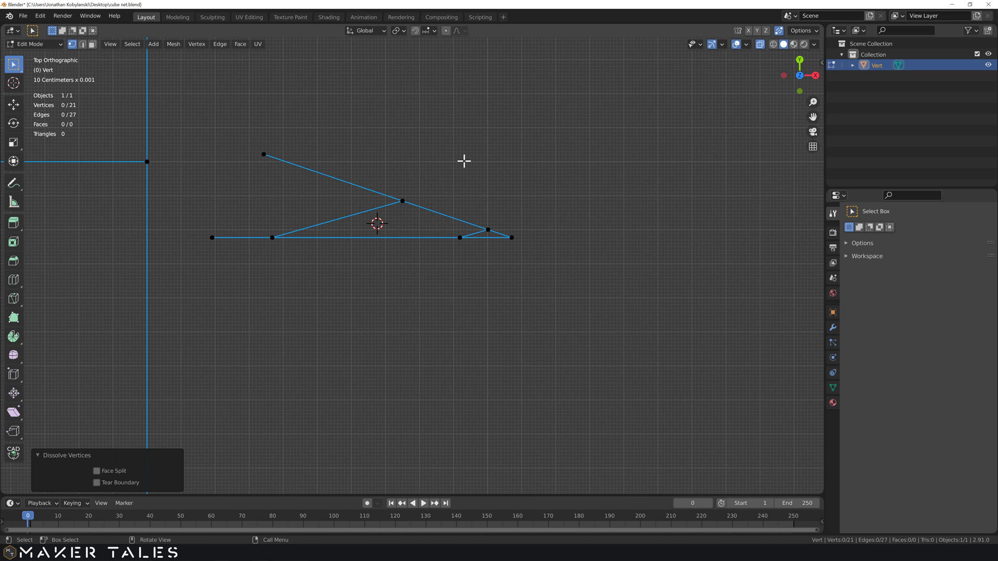
Select the whole practice shape beside the cube net and delete its vertices
{"action": "left_click_drag", "start_coordinate": [543, 119], "coordinate": [193, 297]}
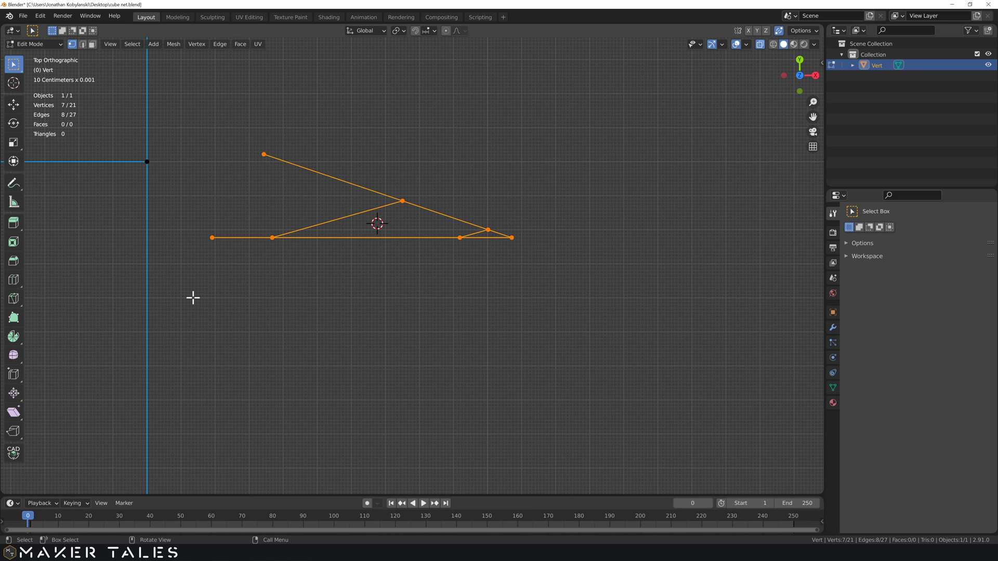
{"action": "key", "text": "Delete"}
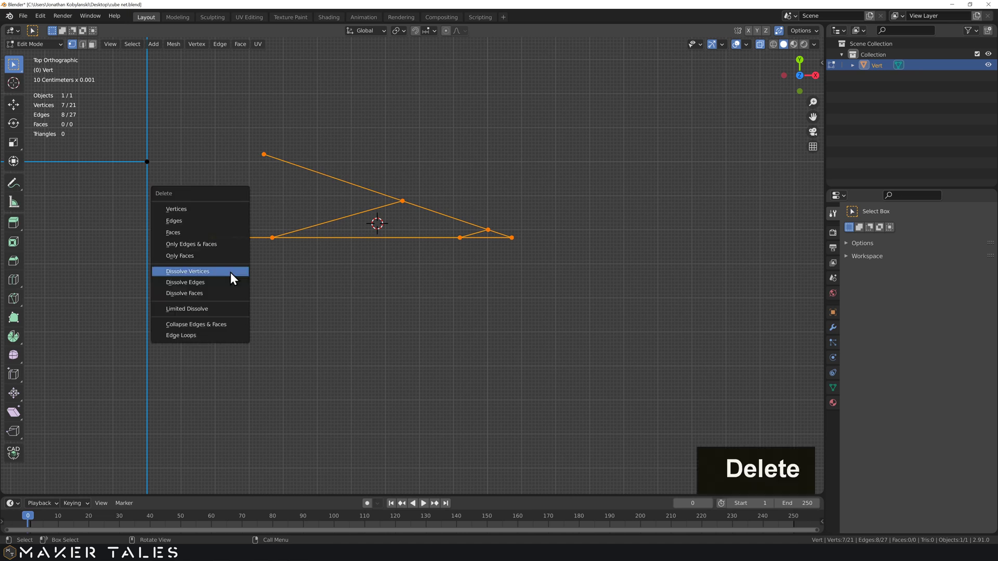
{"action": "left_click", "coordinate": [220, 213]}
Return the 3D cursor to the world origin with the cube net in view
{"action": "scroll", "coordinate": [320, 209], "scroll_direction": "down", "scroll_amount": 4}
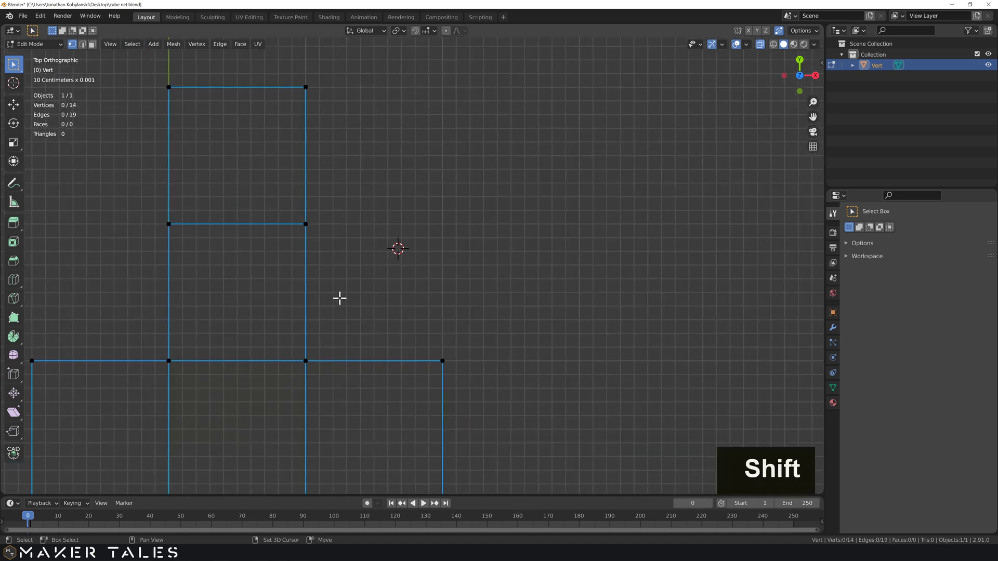
{"action": "mouse_move", "coordinate": [340, 298]}
{"action": "middle_mouse_down", "text": "shift"}
{"action": "mouse_move", "coordinate": [314, 230]}
{"action": "mouse_move", "coordinate": [329, 281]}
{"action": "middle_mouse_up", "text": "shift"}
{"action": "scroll", "coordinate": [316, 257], "scroll_direction": "down", "scroll_amount": 1, "text": "shift"}
{"action": "scroll", "coordinate": [317, 263], "scroll_direction": "down", "scroll_amount": 1}
{"action": "key", "text": "shift"}
{"action": "key", "text": "shift"}
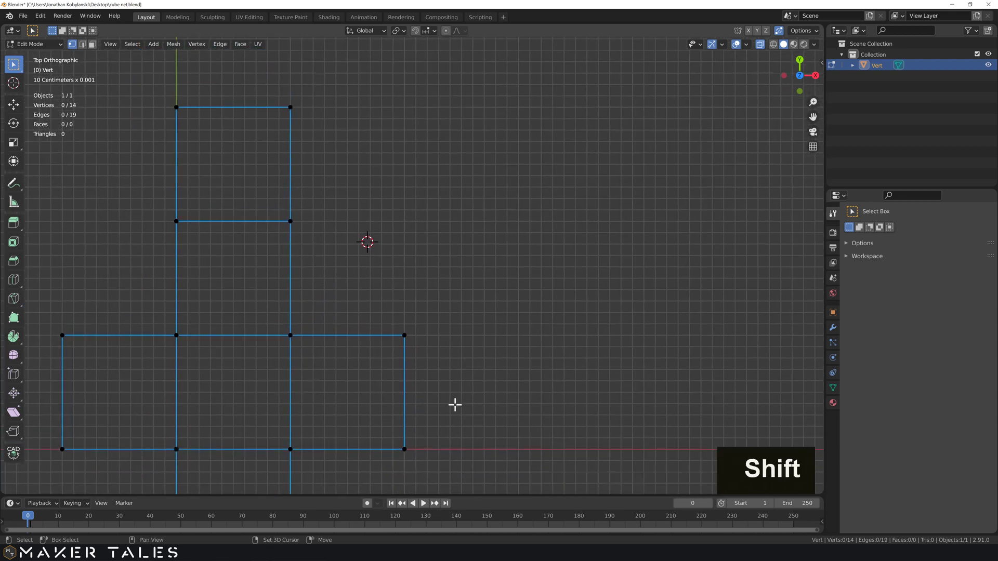
{"action": "key", "text": "shift+s"}
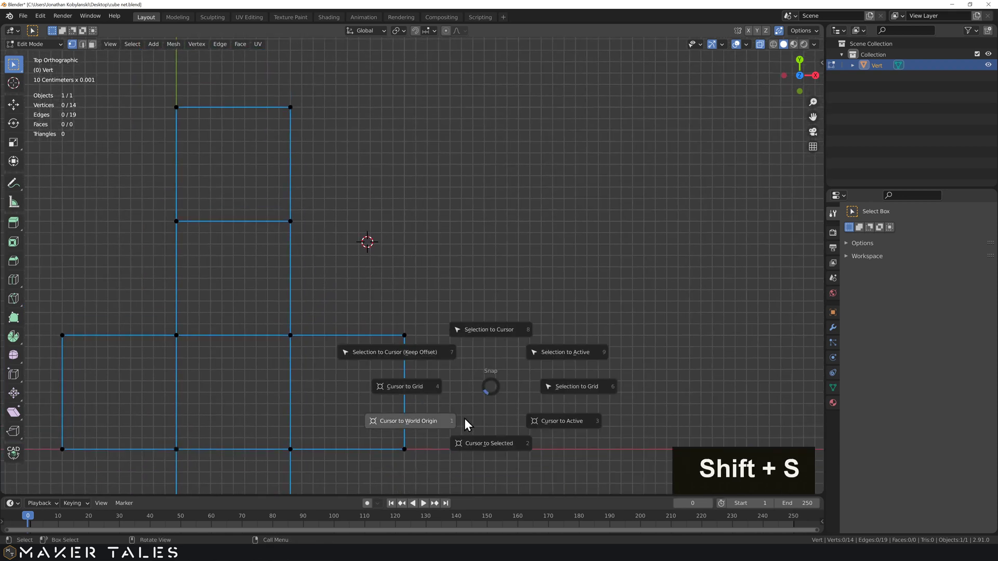
{"action": "left_click", "coordinate": [463, 418]}
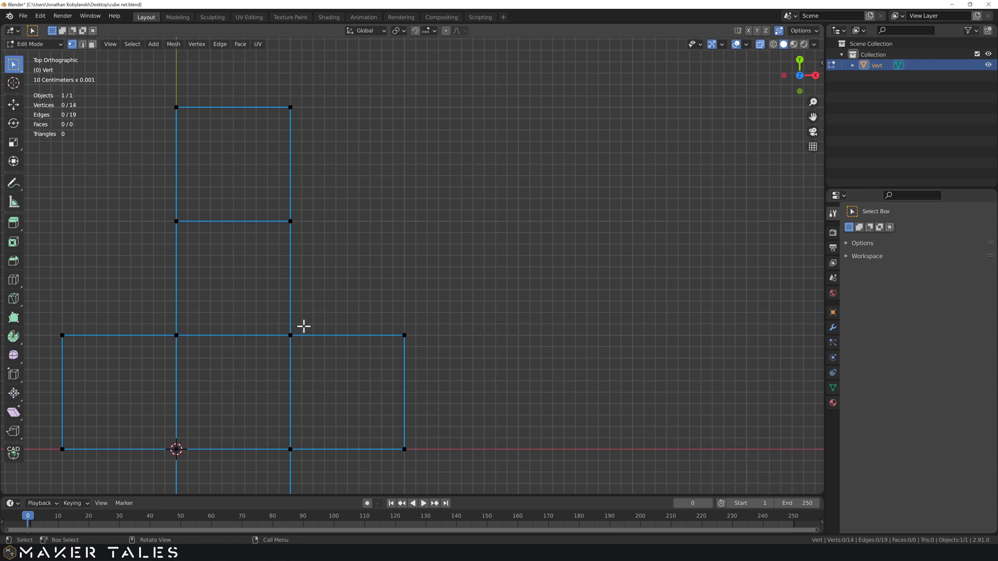
Fill a square face from the net's upper-right inner corner vertex, and undo the fill
{"action": "left_click", "coordinate": [290, 335]}
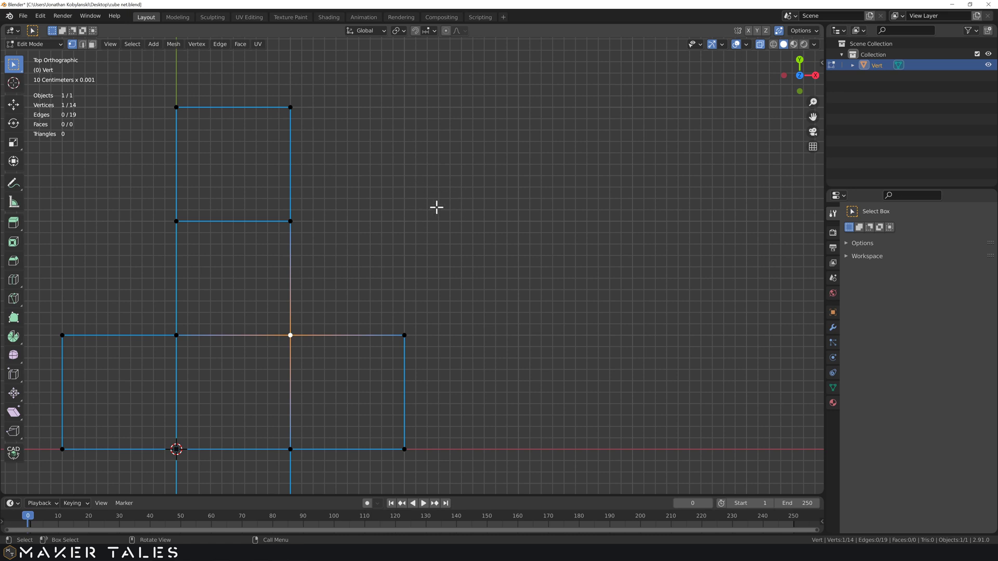
{"action": "key", "text": "f"}
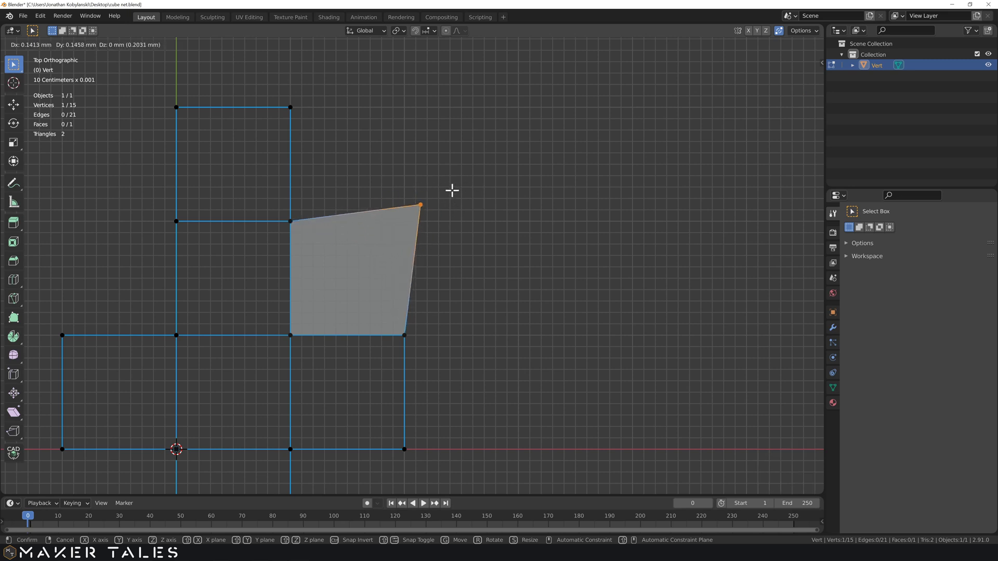
{"action": "right_click", "coordinate": [450, 187]}
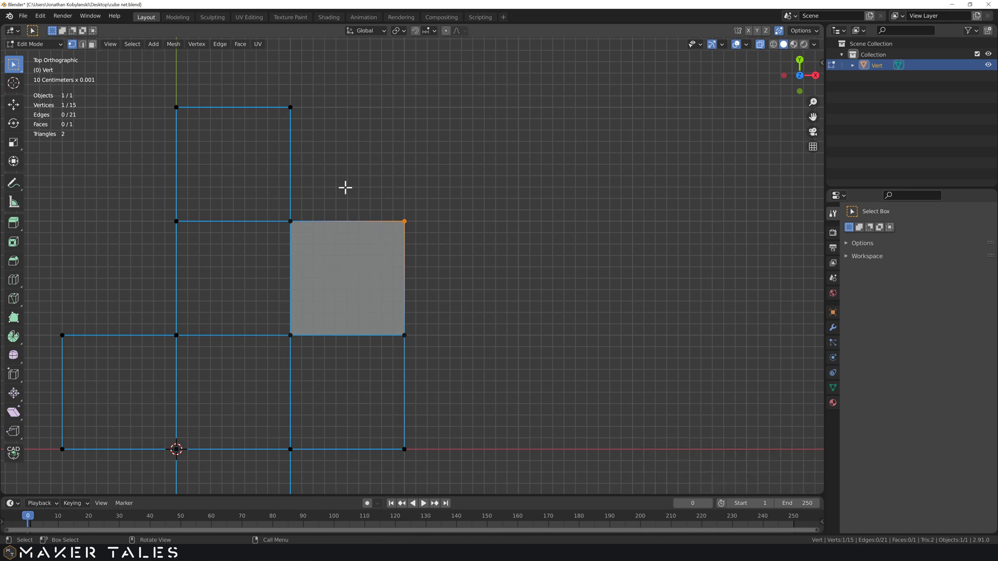
{"action": "key", "text": "ctrl+z"}
Duplicate the L-shaped pair of edges at the net's upper-right inner corner and place the copy in empty space up and to the right
{"action": "left_click_drag", "start_coordinate": [316, 208], "coordinate": [274, 349]}
{"action": "left_click_drag", "start_coordinate": [430, 305], "coordinate": [390, 341], "text": "shift"}
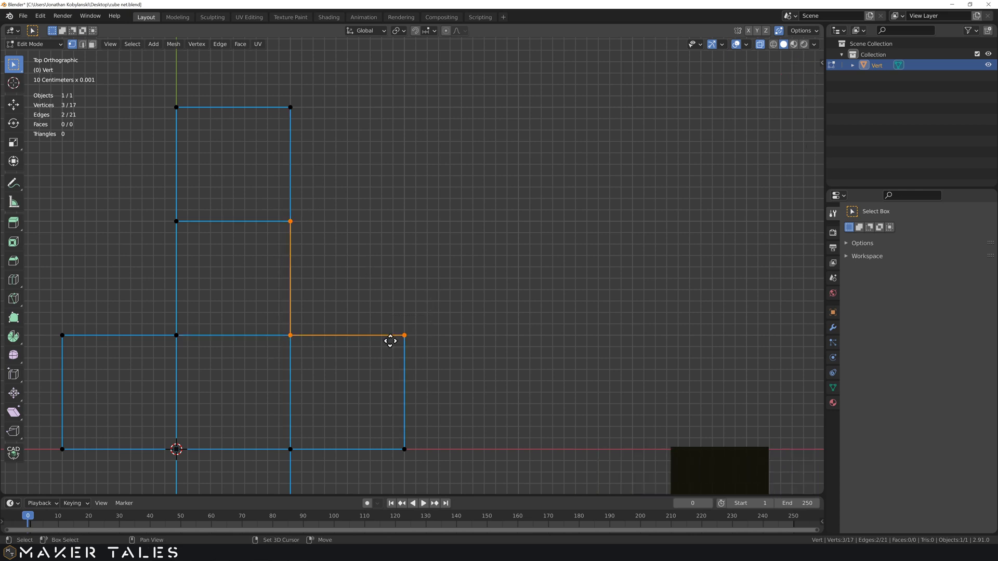
{"action": "key", "text": "shift+d"}
{"action": "left_click", "coordinate": [526, 229]}
{"action": "left_click", "coordinate": [509, 162]}
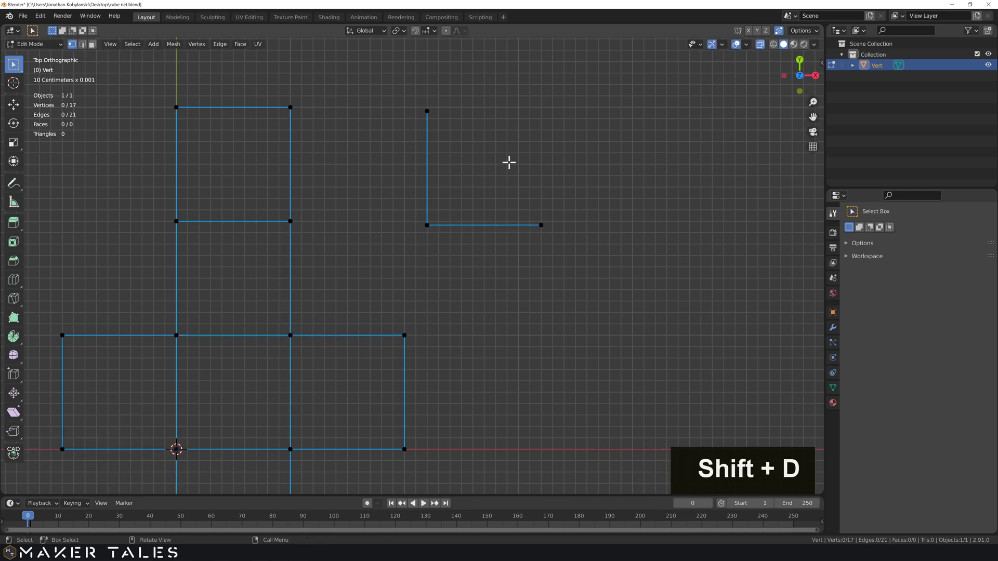
Fill a square face from the copied L's corner vertex, and delete the vertices of that whole square
{"action": "left_click", "coordinate": [427, 224]}
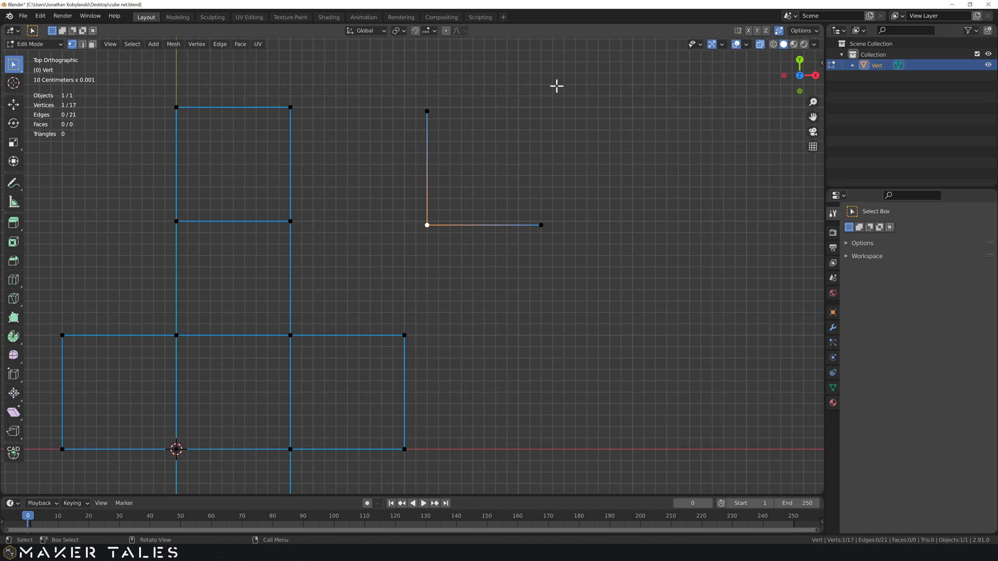
{"action": "key", "text": "f"}
{"action": "right_click", "coordinate": [575, 91]}
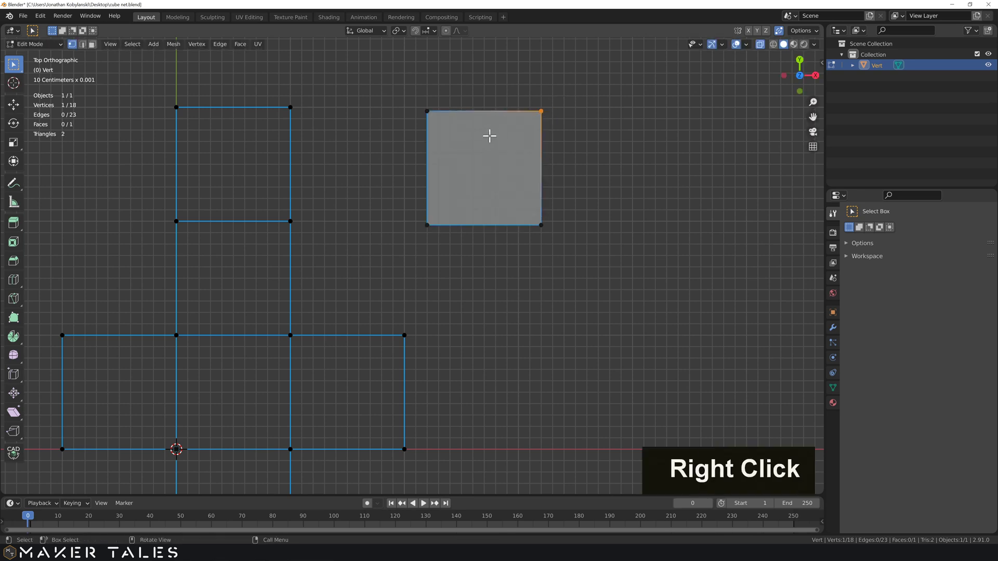
{"action": "left_click_drag", "start_coordinate": [568, 89], "coordinate": [395, 274]}
{"action": "key", "text": "Delete"}
{"action": "left_click", "coordinate": [385, 270]}
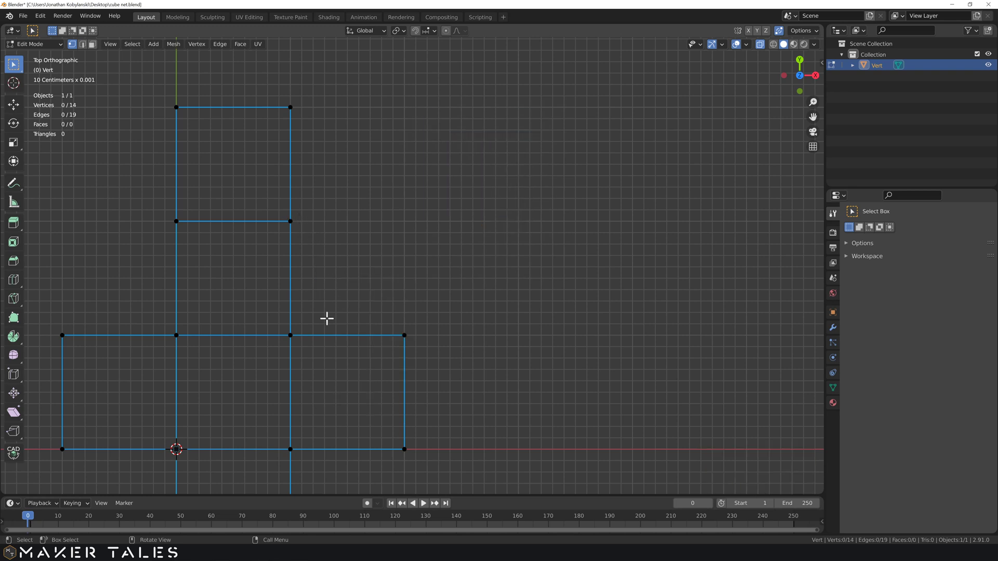
In edge select mode, extrude the top edge of the net's right-arm square 1 mm along the Y axis
{"action": "key", "text": "2"}
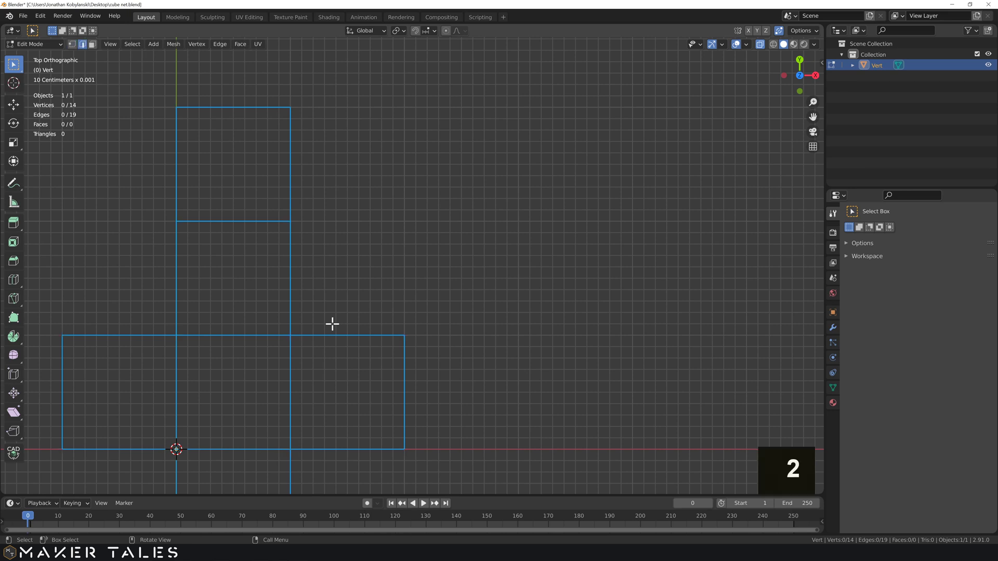
{"action": "left_click", "coordinate": [334, 335]}
{"action": "key", "text": "e"}
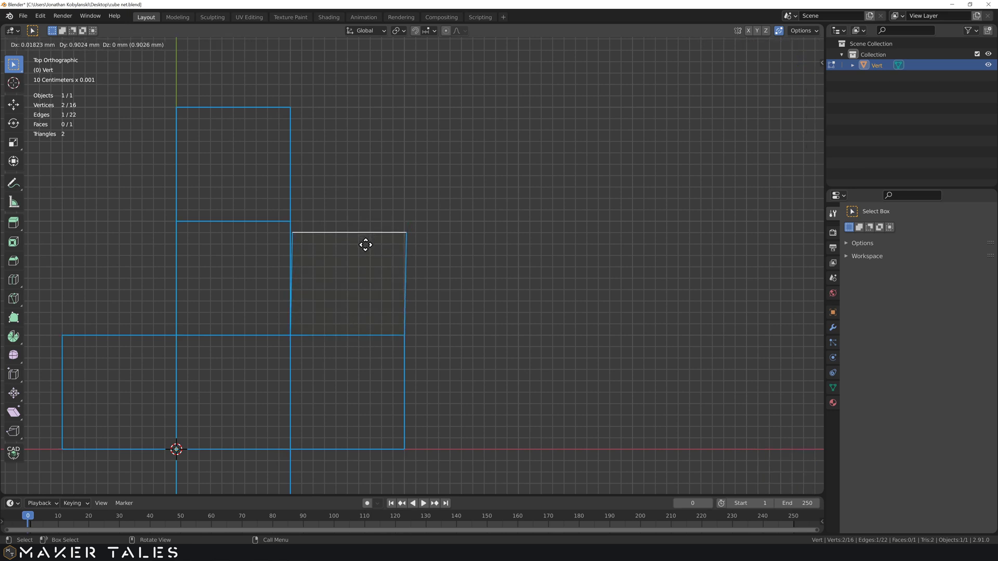
{"action": "key", "text": "x"}
{"action": "key", "text": "1"}
{"action": "key", "text": "y"}
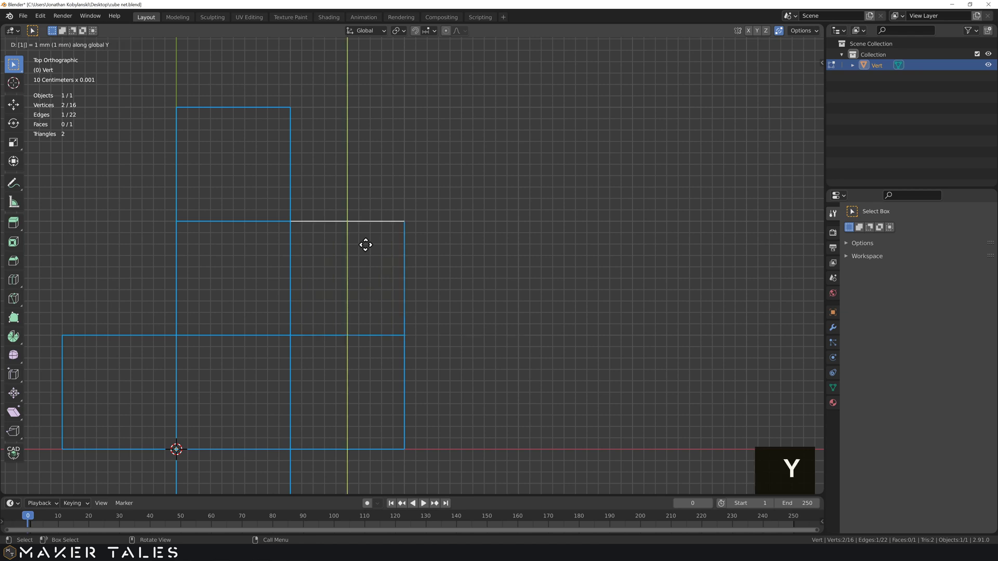
{"action": "key", "text": "Return"}
Move the extruded edge about 0.01 mm in X and 0.04 mm in Y to test its merged corner, and undo the move
{"action": "key", "text": "g"}
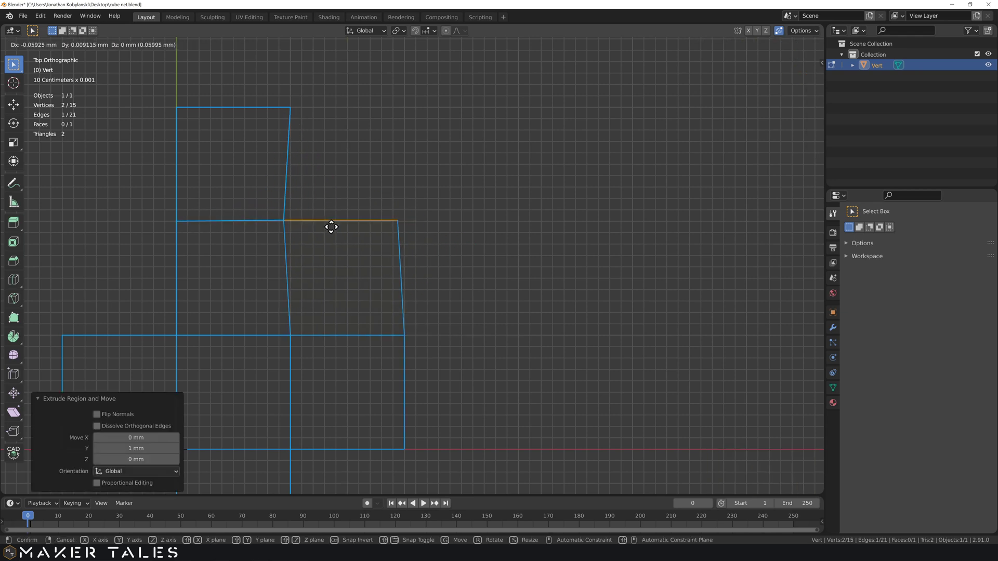
{"action": "left_click", "coordinate": [404, 214]}
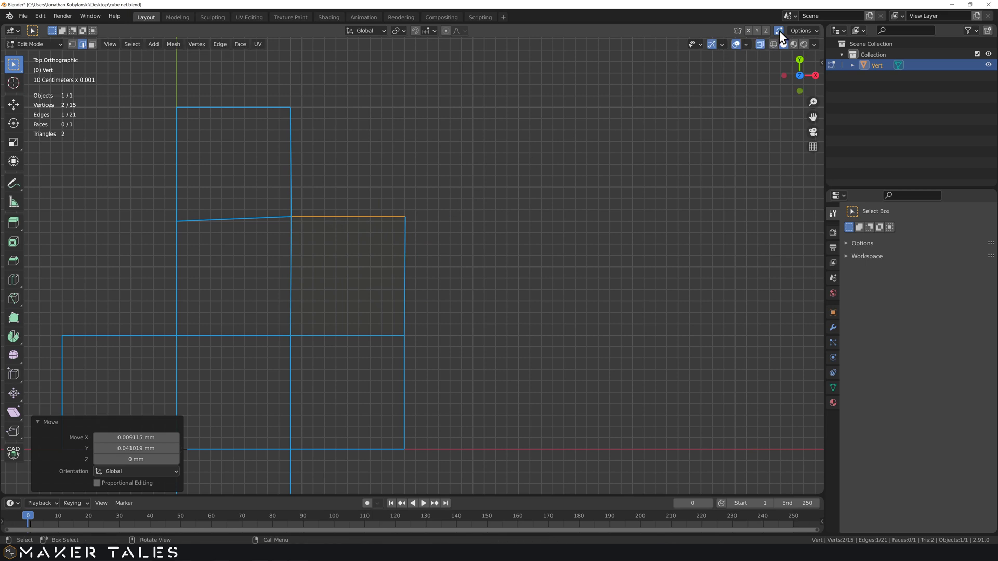
{"action": "key", "text": "ctrl+z"}
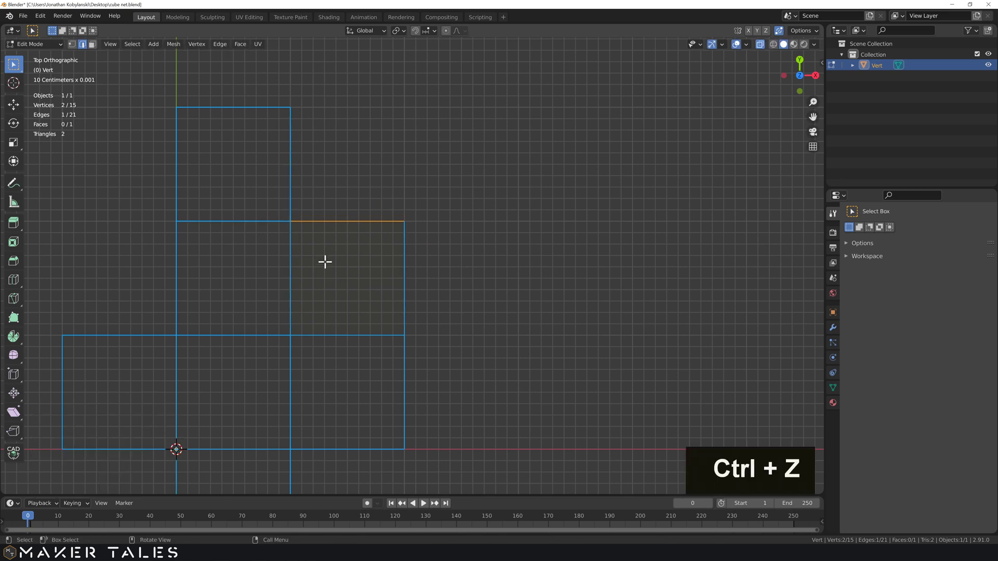
{"action": "left_click", "coordinate": [778, 29]}
Select the extruded square's top and right outer edges and delete them with the Edges option
{"action": "left_click", "coordinate": [421, 197]}
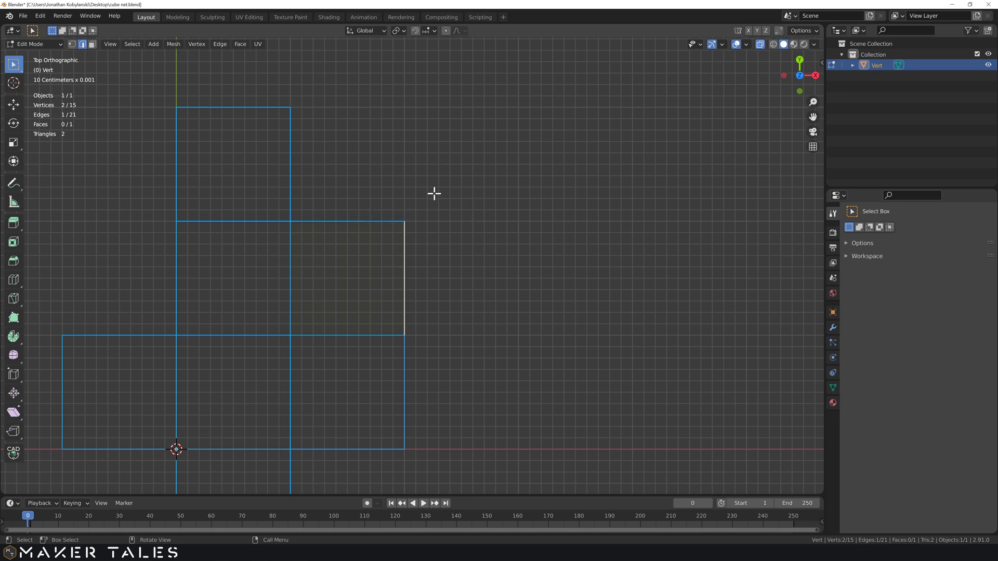
{"action": "left_click_drag", "start_coordinate": [438, 194], "coordinate": [287, 304]}
{"action": "key", "text": "x"}
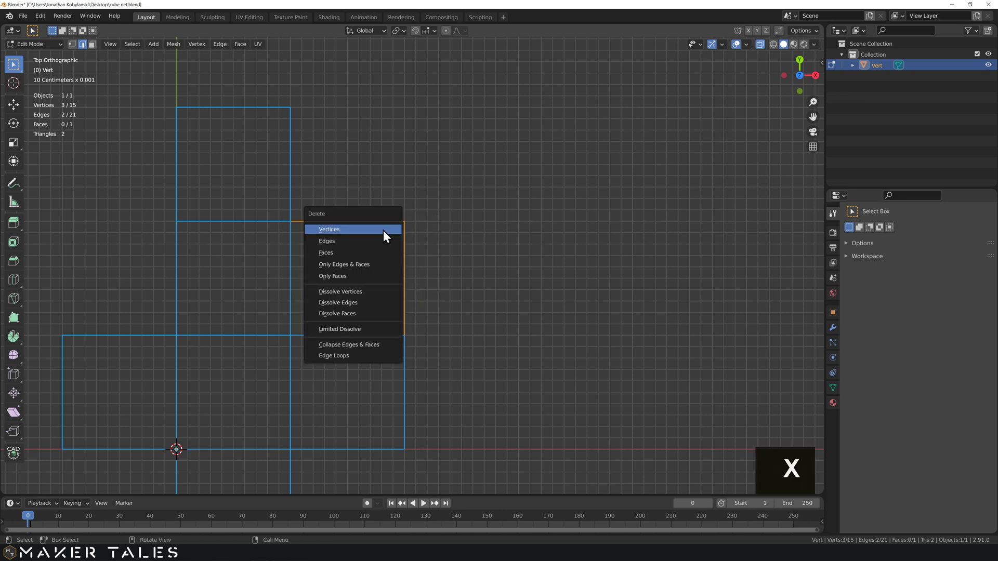
{"action": "left_click", "coordinate": [377, 243]}
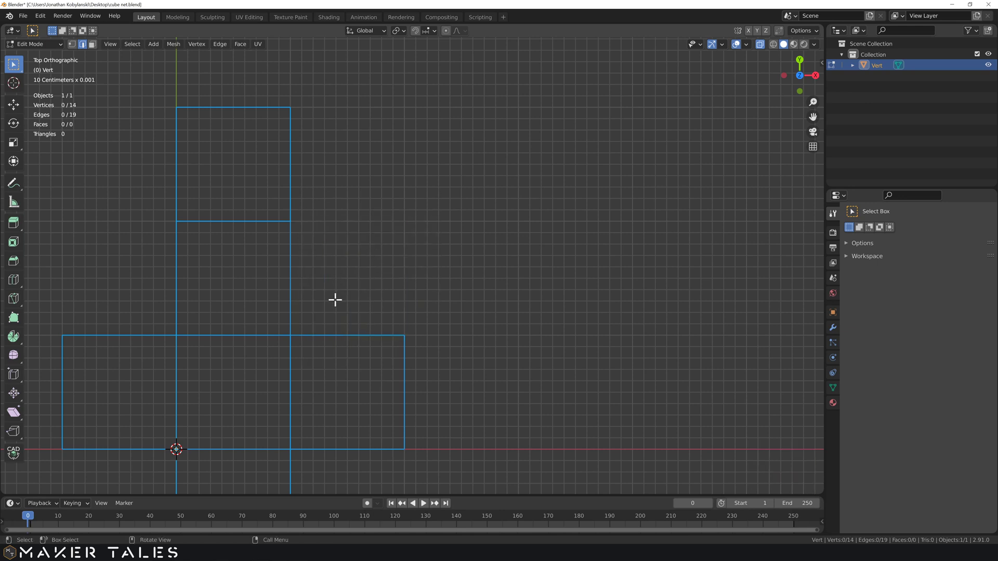
{"action": "middle_click_drag", "start_coordinate": [334, 298], "coordinate": [382, 274], "text": "shift"}
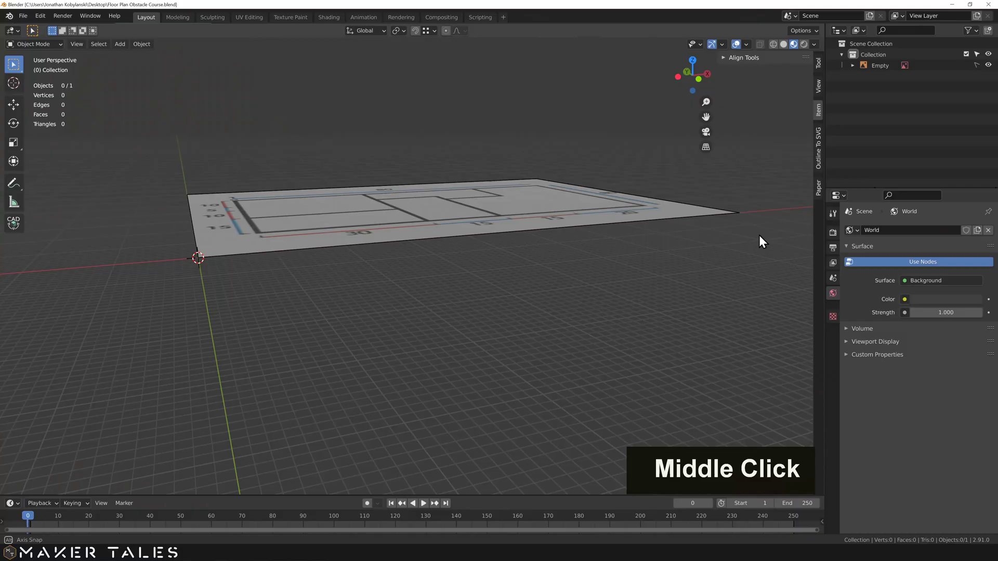
{"action": "middle_click_drag", "start_coordinate": [759, 236], "coordinate": [733, 255]}
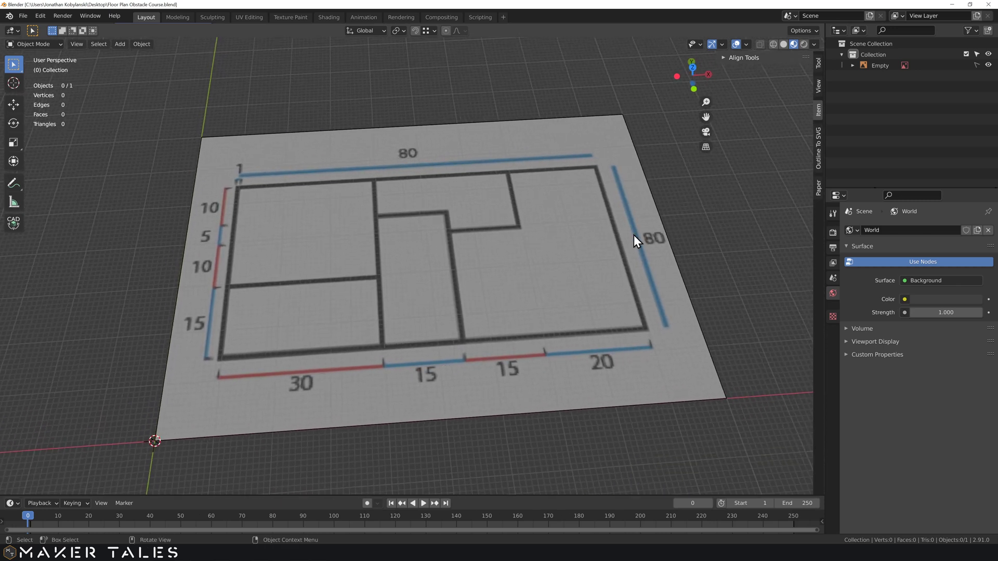